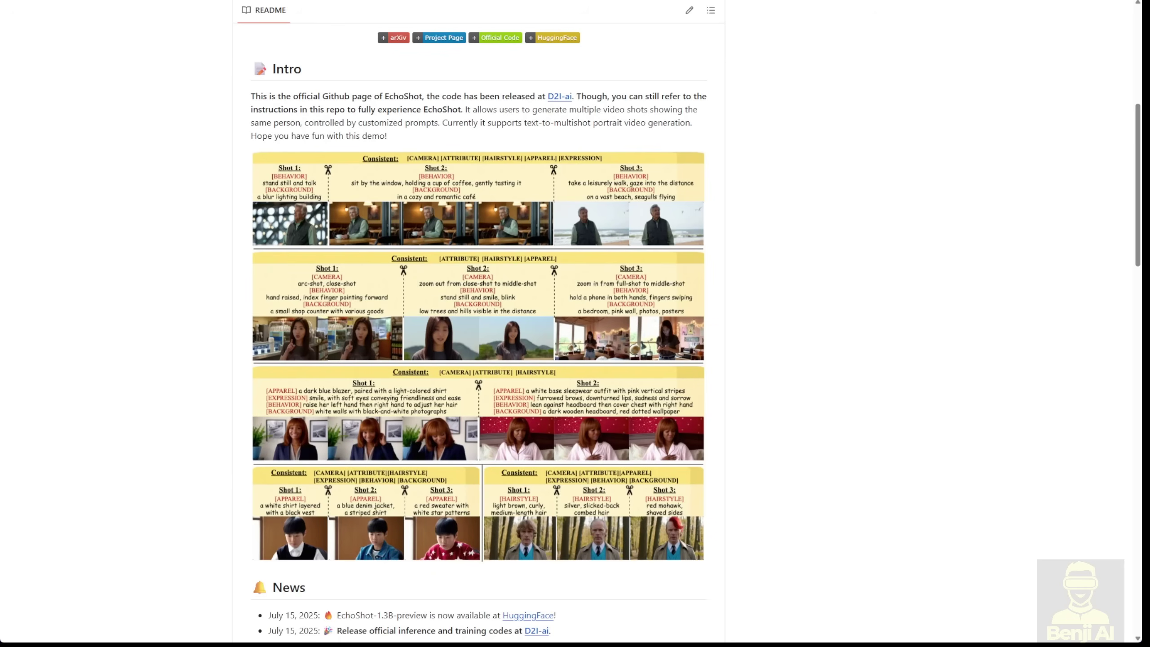
Step: Scroll back up the EchoShot model card to its Text-to-Video, license and intro section
scroll(356, 156, up, 1)
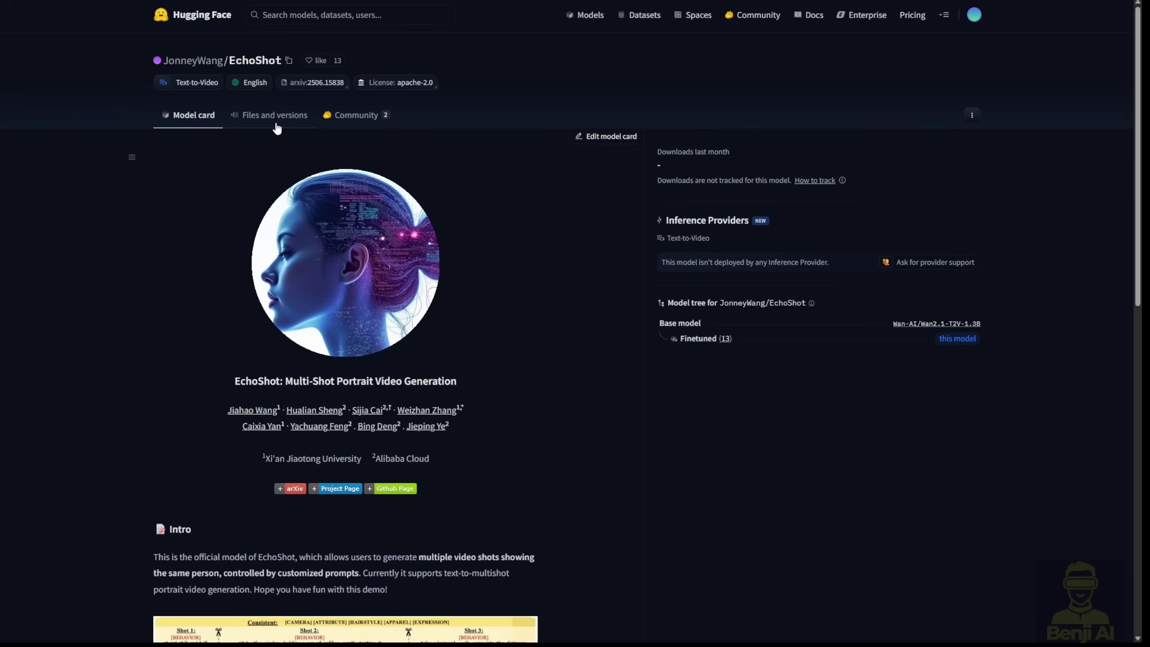
Step: Show the EchoShot model's file list, including the 5.68 GB EchoShot-1.3B-preview.pth
click(280, 123)
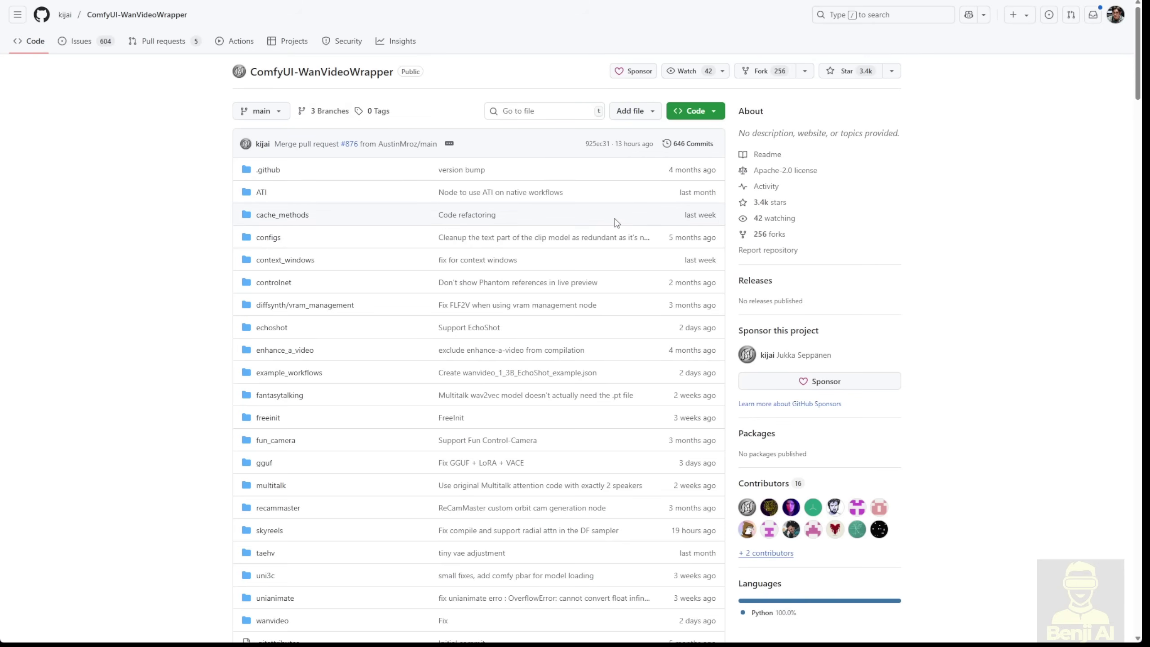
Step: Read down the WanVideoWrapper README, briefly highlighting a passage, then return to the top
scroll(442, 233, down, 10)
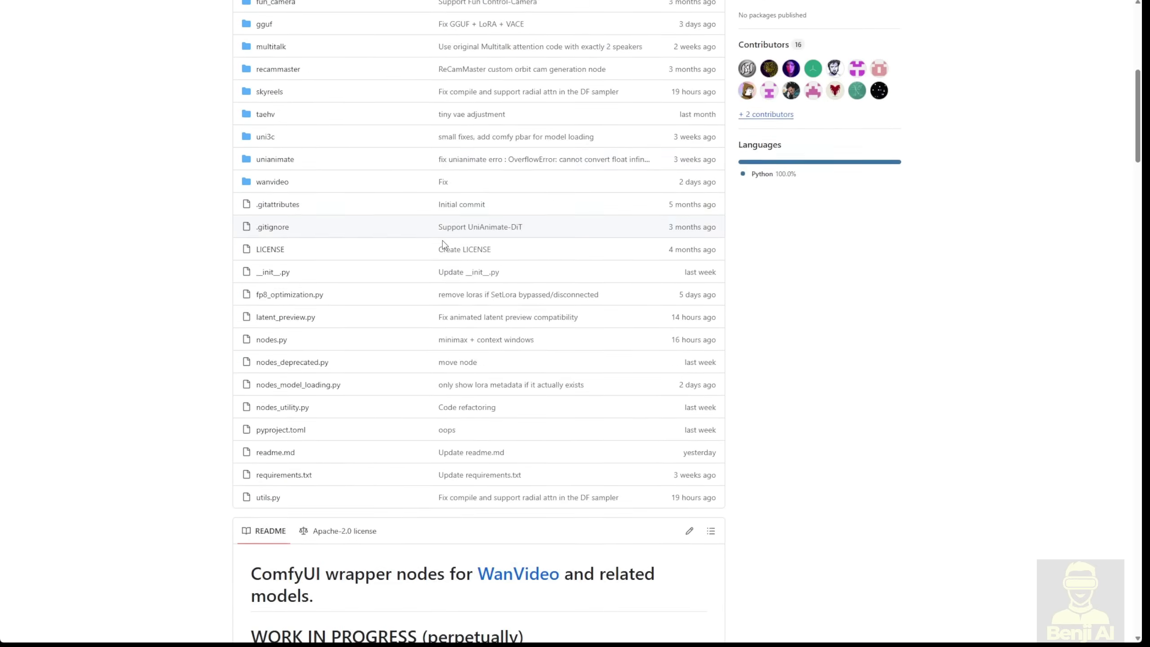
scroll(443, 245, down, 5)
drag(727, 257, 298, 238)
click(818, 206)
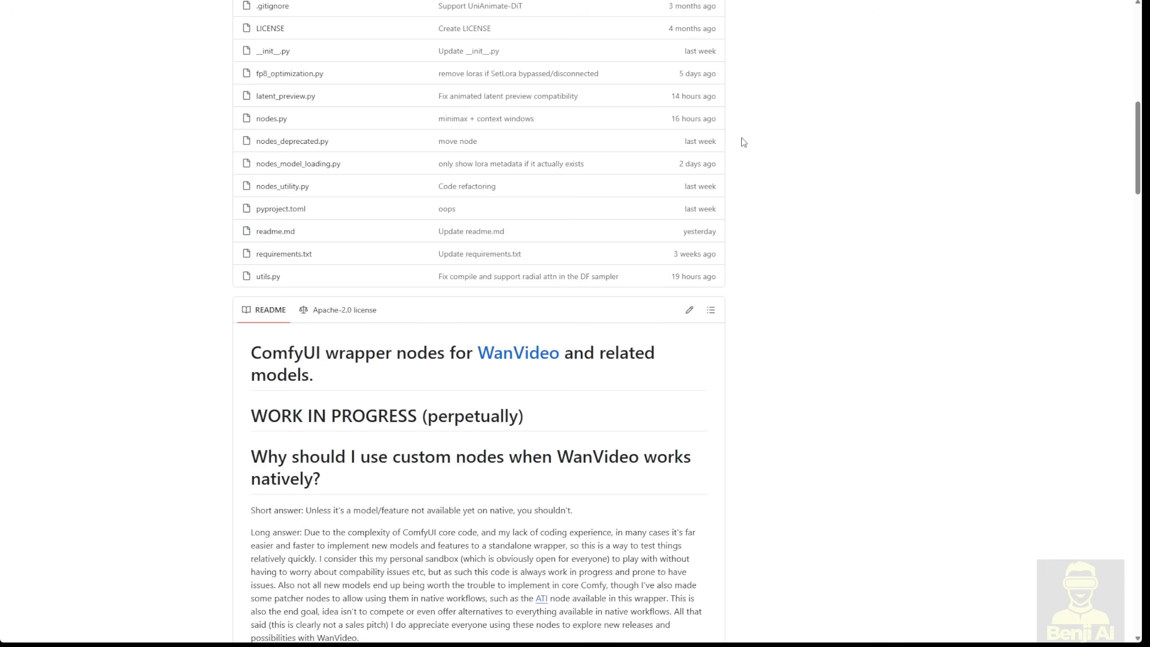
scroll(742, 152, up, 4)
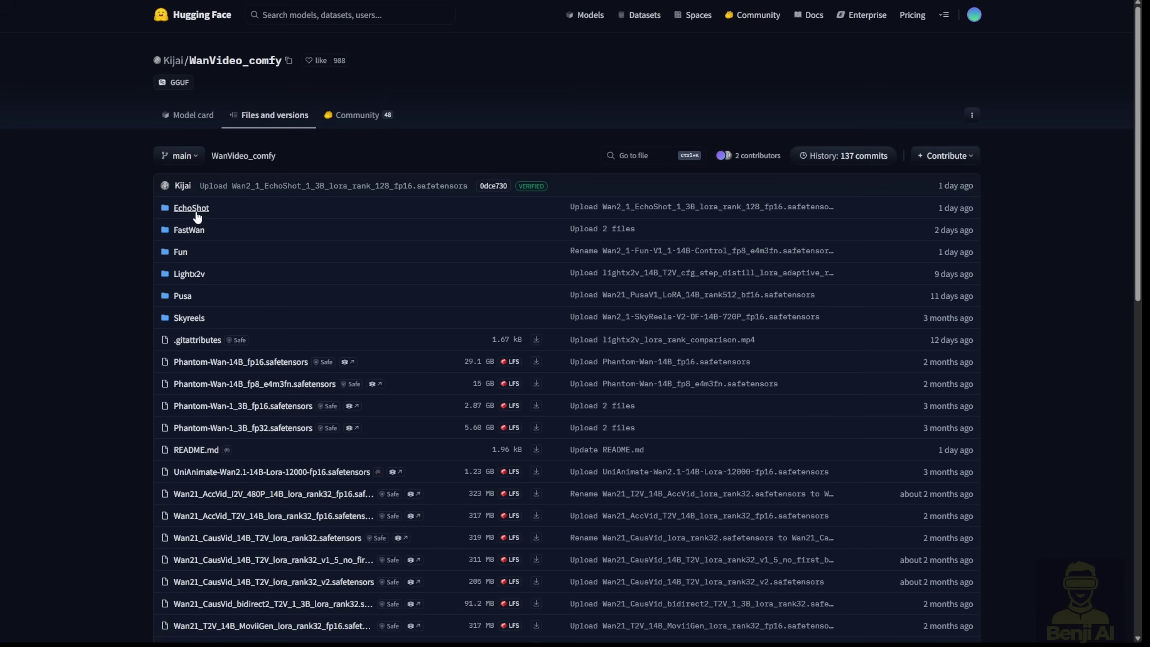
Step: Open the EchoShot folder and select its 2.84 GB model and 350 MB LoRA safetensors names
click(196, 213)
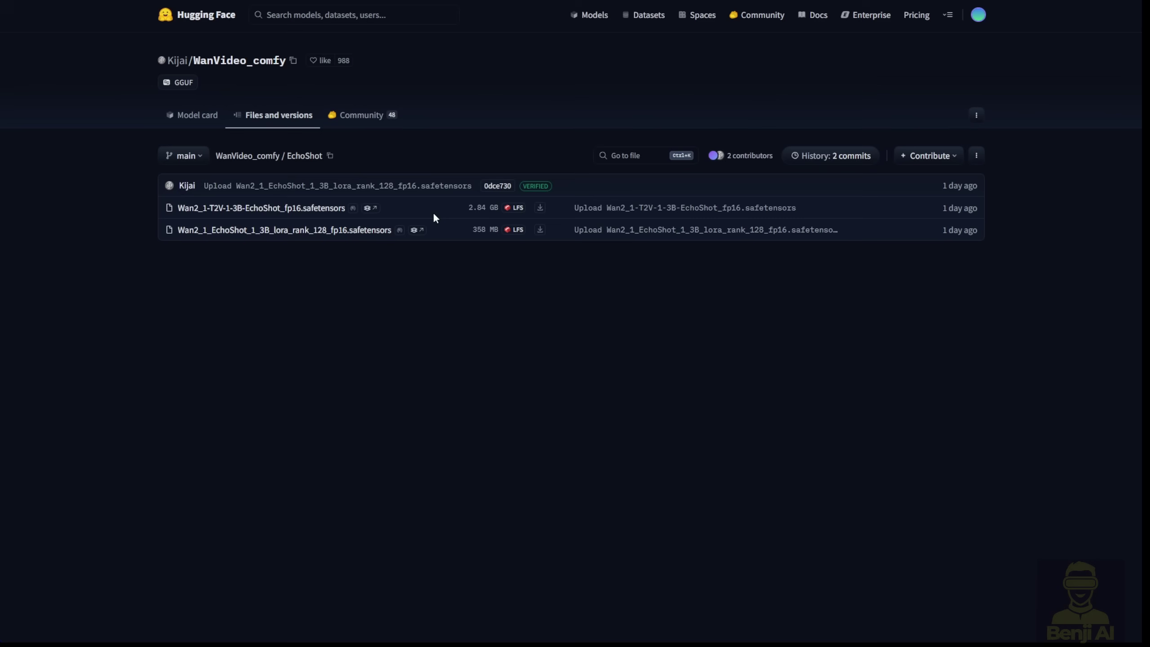
drag(346, 209, 180, 208)
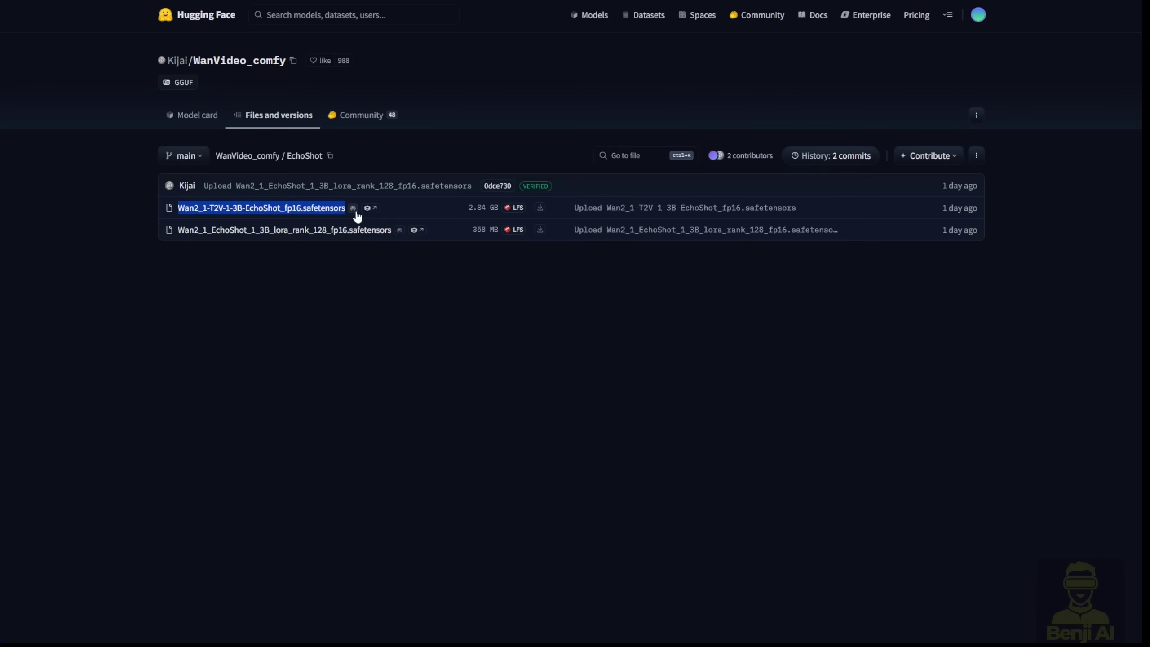
drag(442, 229, 194, 238)
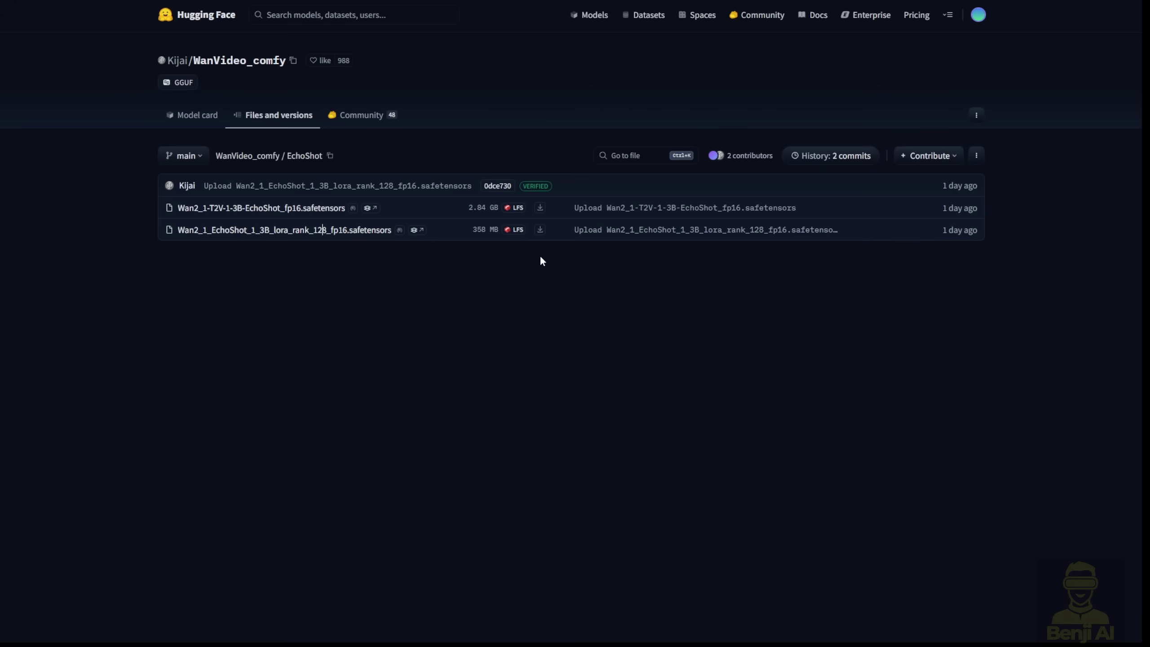
drag(140, 239, 426, 235)
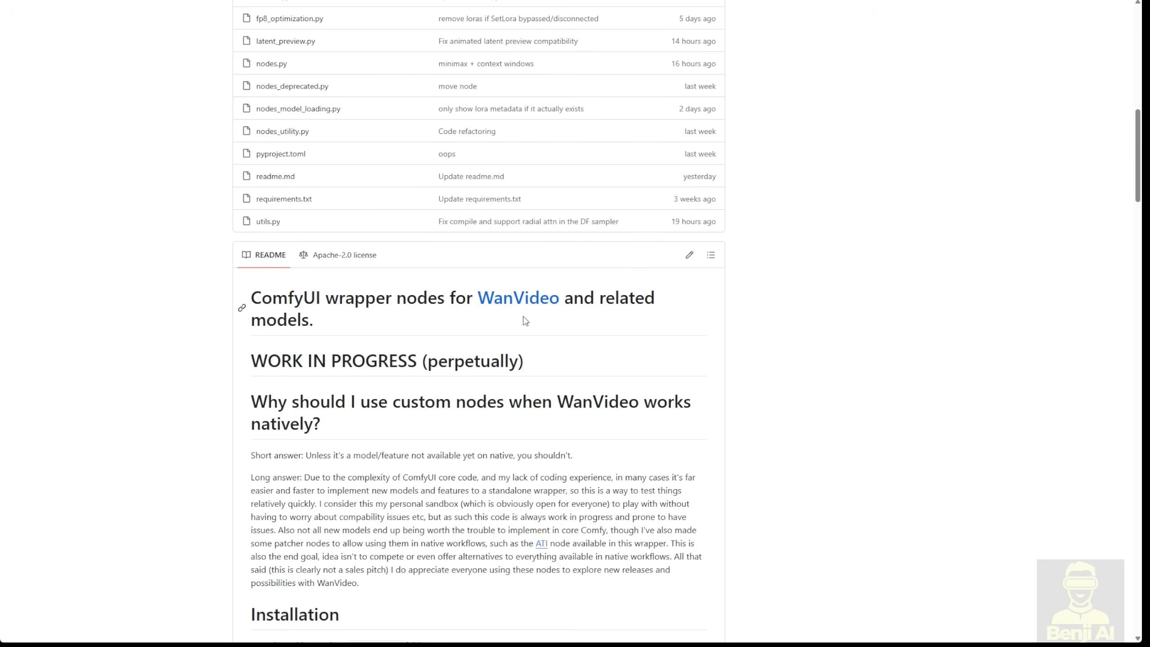
Step: Read the README's Installation section, then select .github in the local ComfyUI-WanVideoWrapper folder
scroll(525, 320, down, 3)
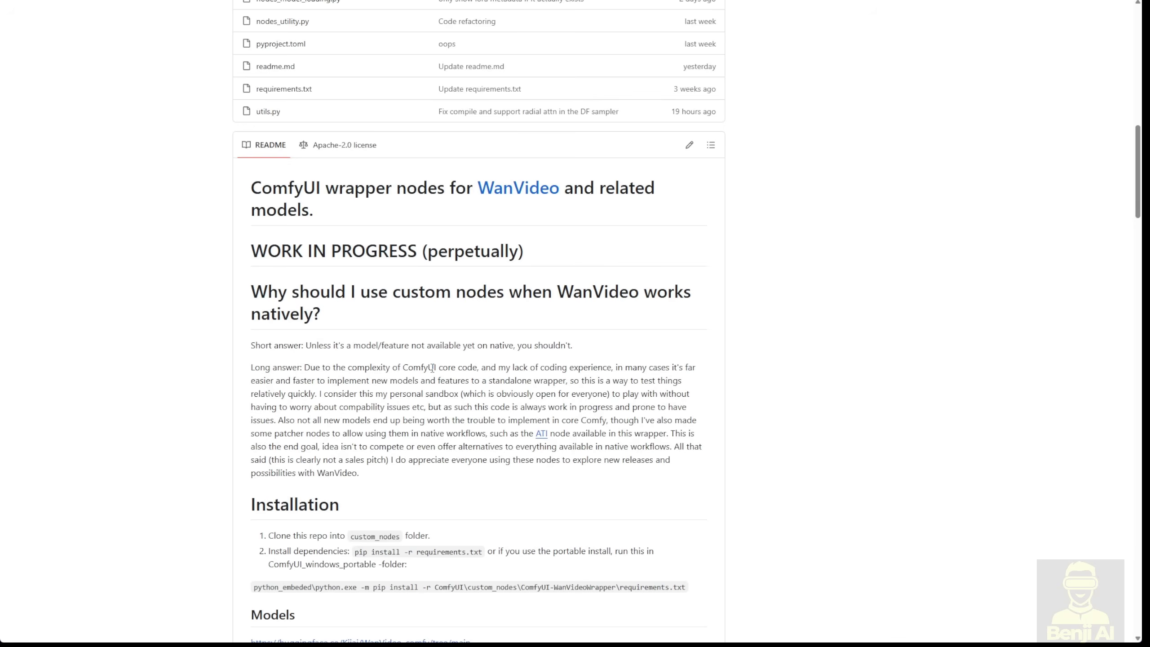
drag(433, 368, 644, 505)
click(618, 512)
scroll(241, 338, up, 5)
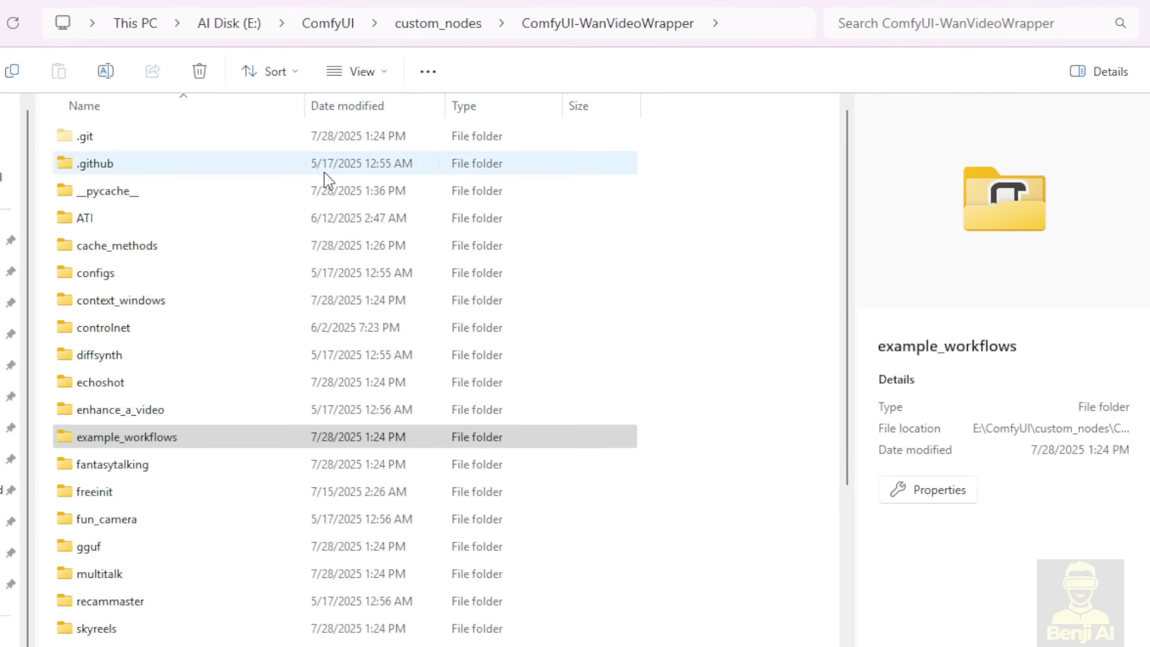
click(323, 164)
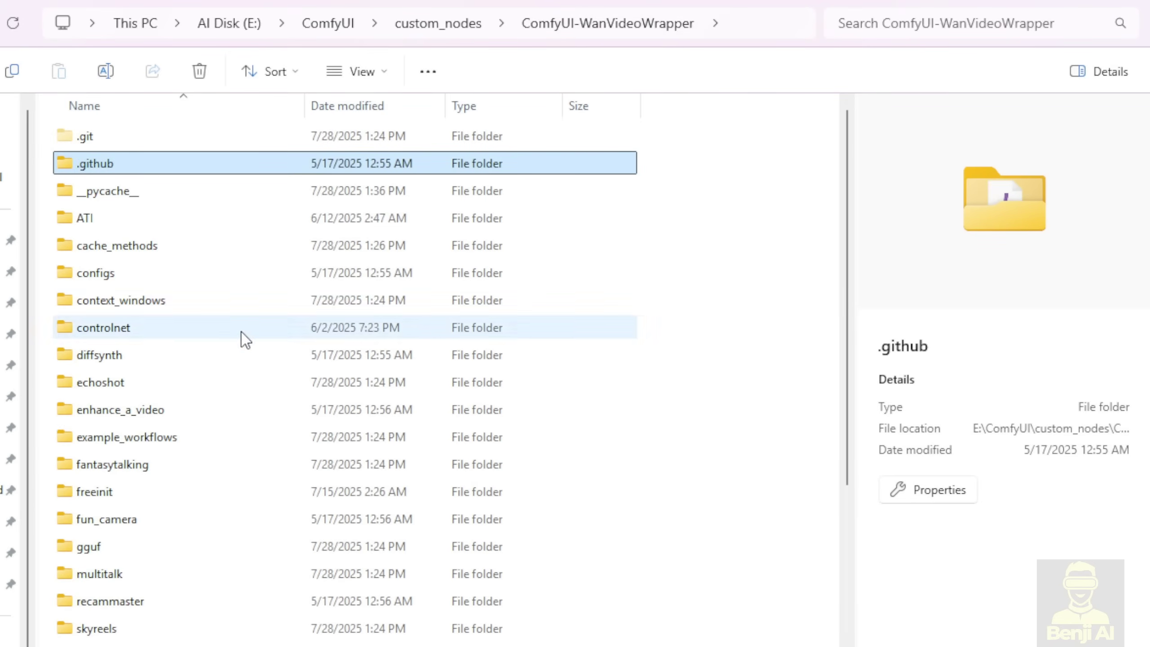
Step: Open the example_workflows folder inside ComfyUI-WanVideoWrapper
double_click(154, 444)
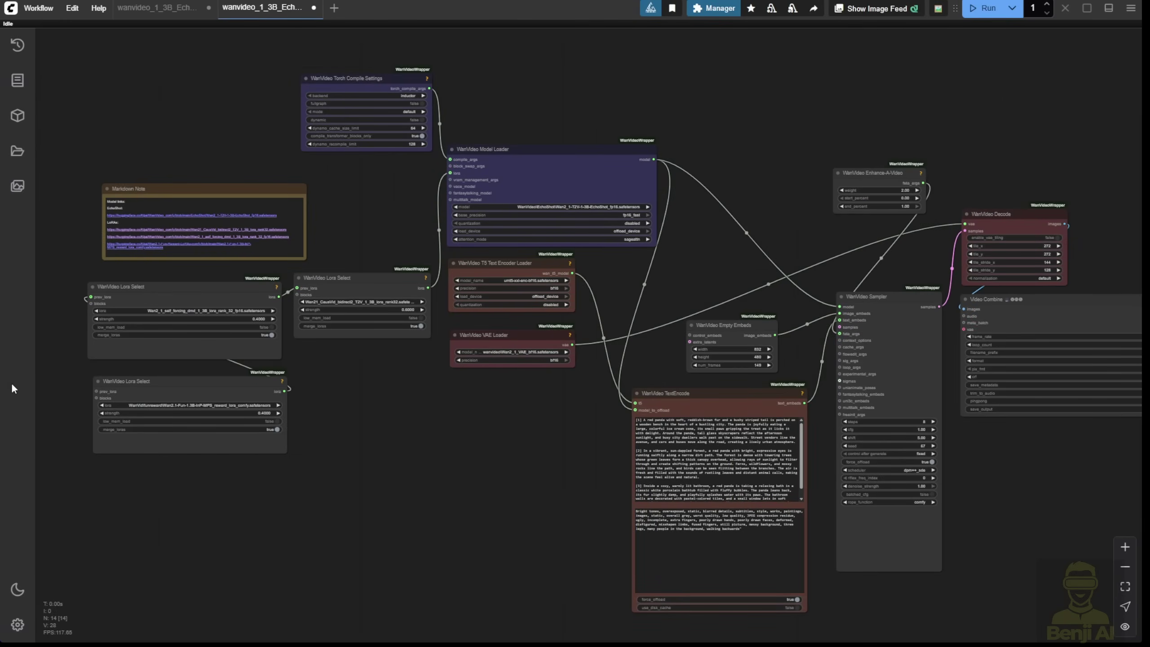
Step: Raise the Empty Embeds and TextEncode nodes, then select the WanVideo Lora Select node
scroll(527, 447, up, 1)
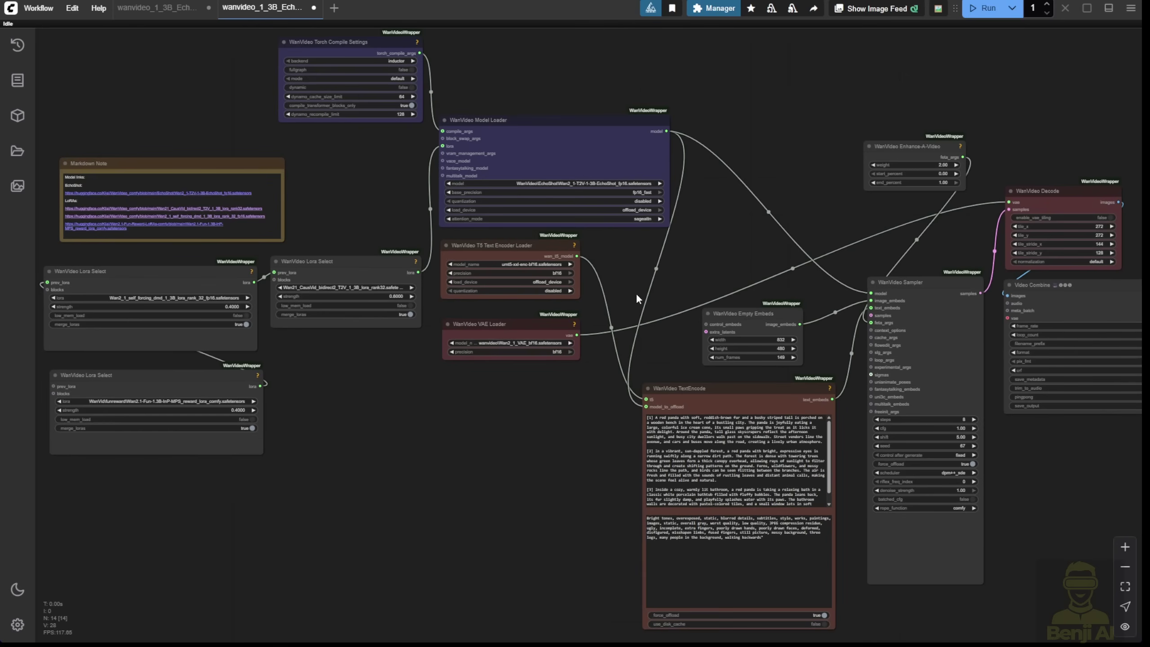
drag(751, 314, 742, 264)
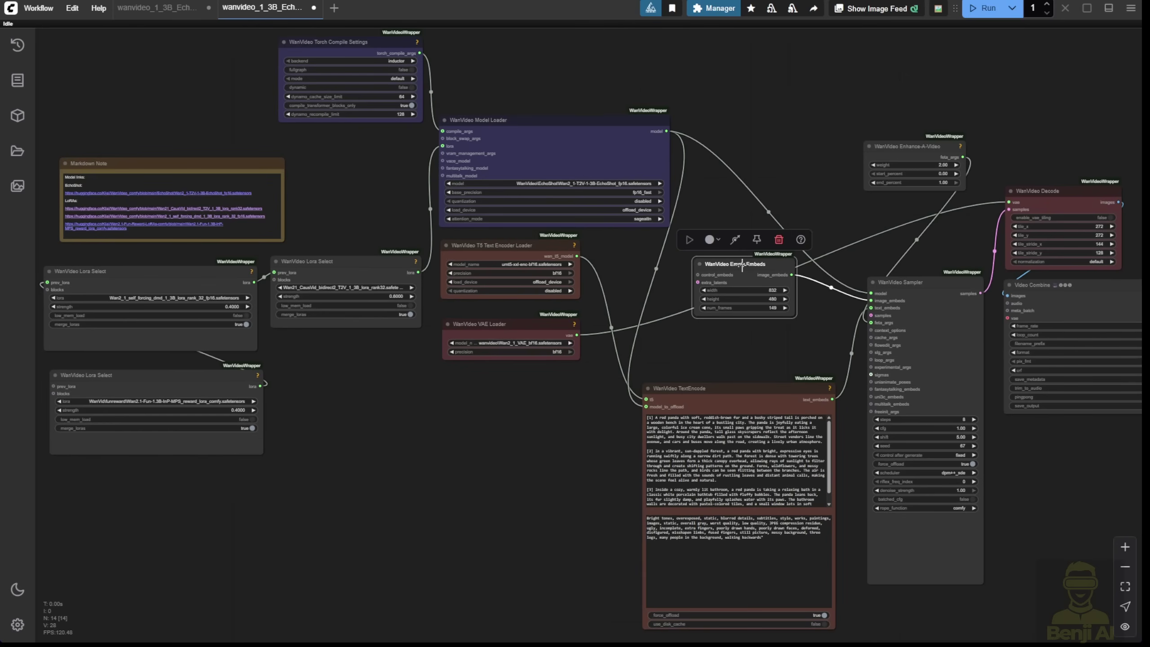
drag(734, 385, 741, 350)
scroll(330, 424, up, 7)
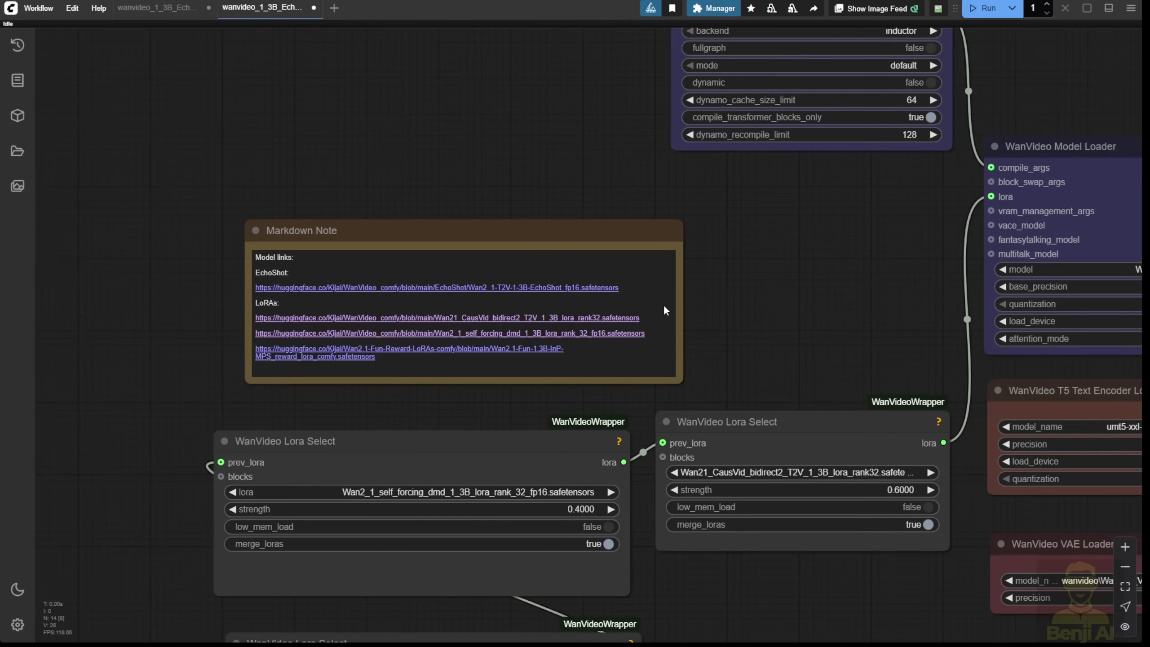
scroll(727, 323, up, 2)
scroll(656, 320, left, 2)
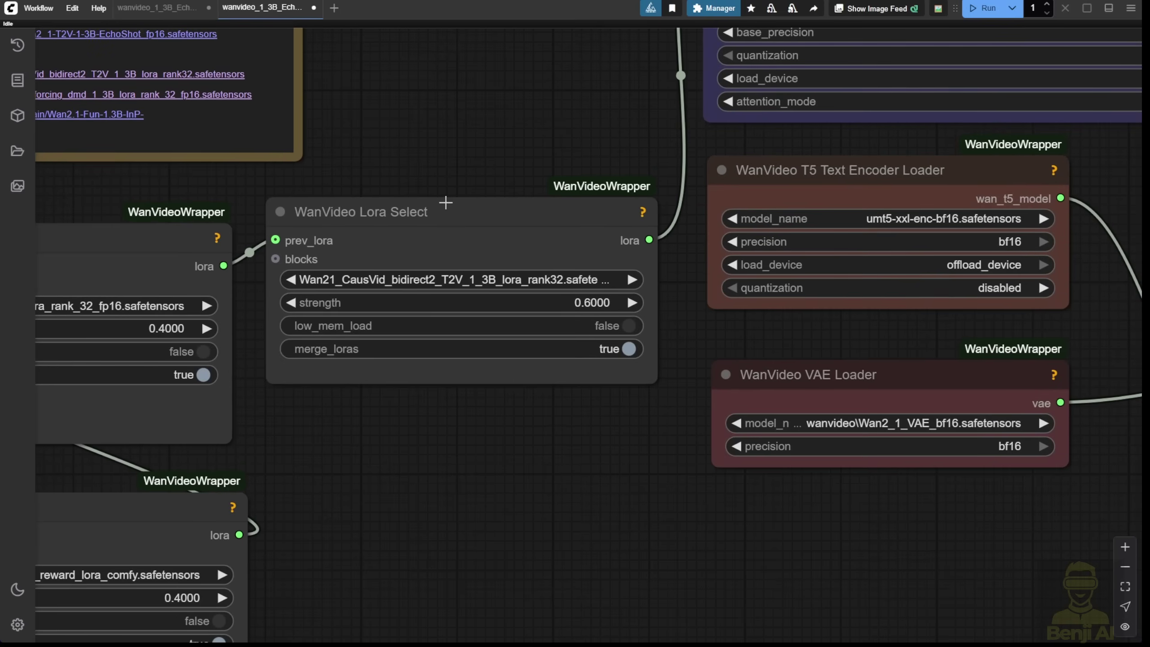
click(446, 212)
Step: Set the Lora Select node to Wan2_1_EchoShot_1_3B_lora_rank_128 at strength 1.0, chained with CausVid
drag(463, 115, 491, 221)
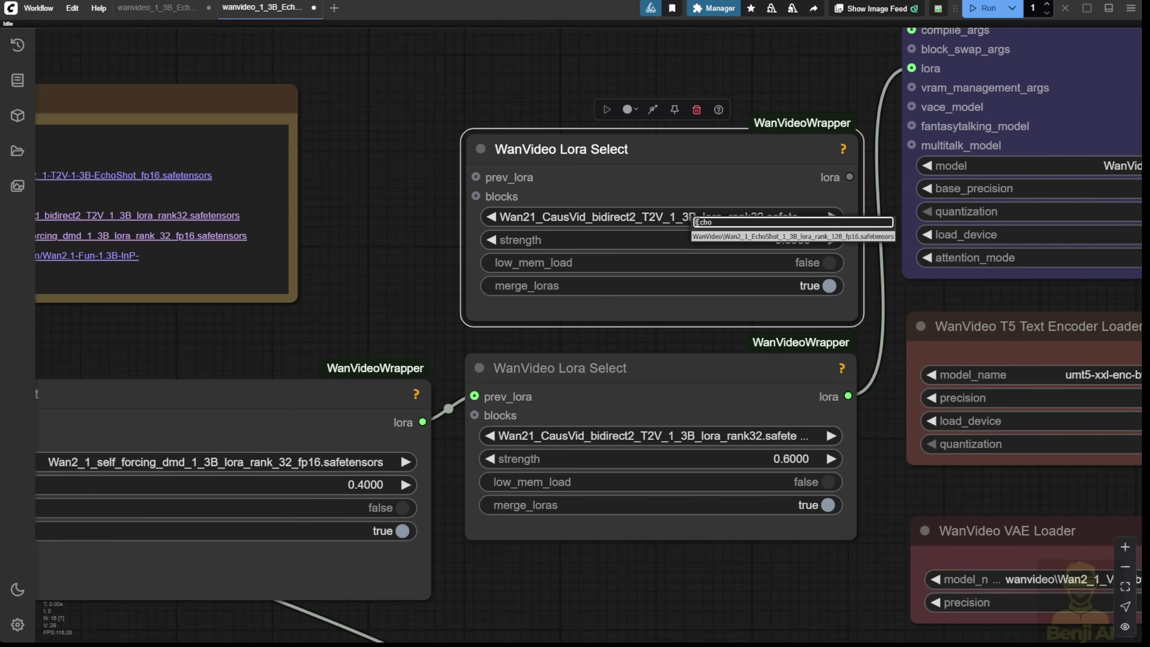
key(Return)
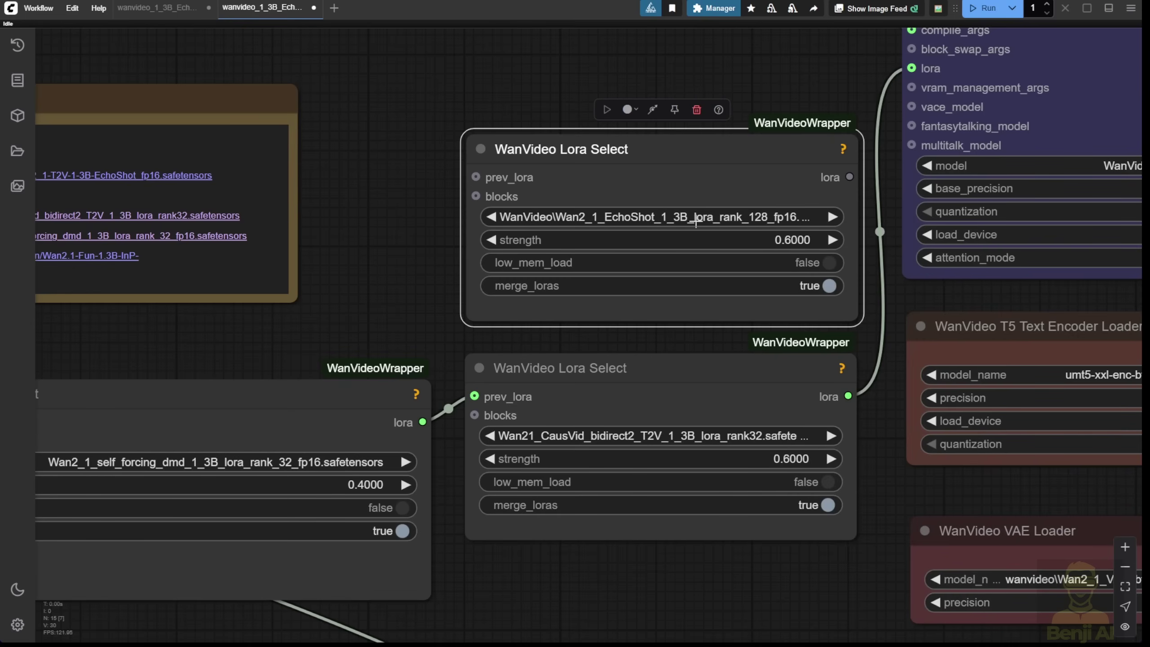
drag(640, 160, 543, 162)
drag(768, 326, 840, 302)
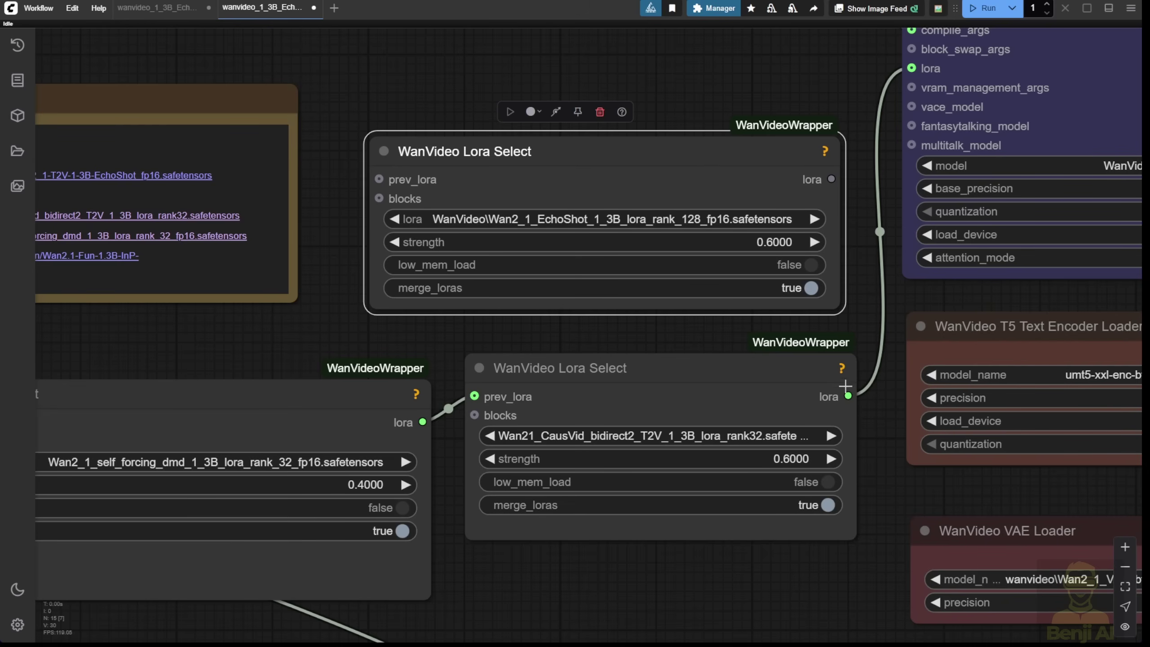
drag(848, 390, 381, 173)
drag(588, 68, 295, 145)
click(466, 309)
text(1)
key(Return)
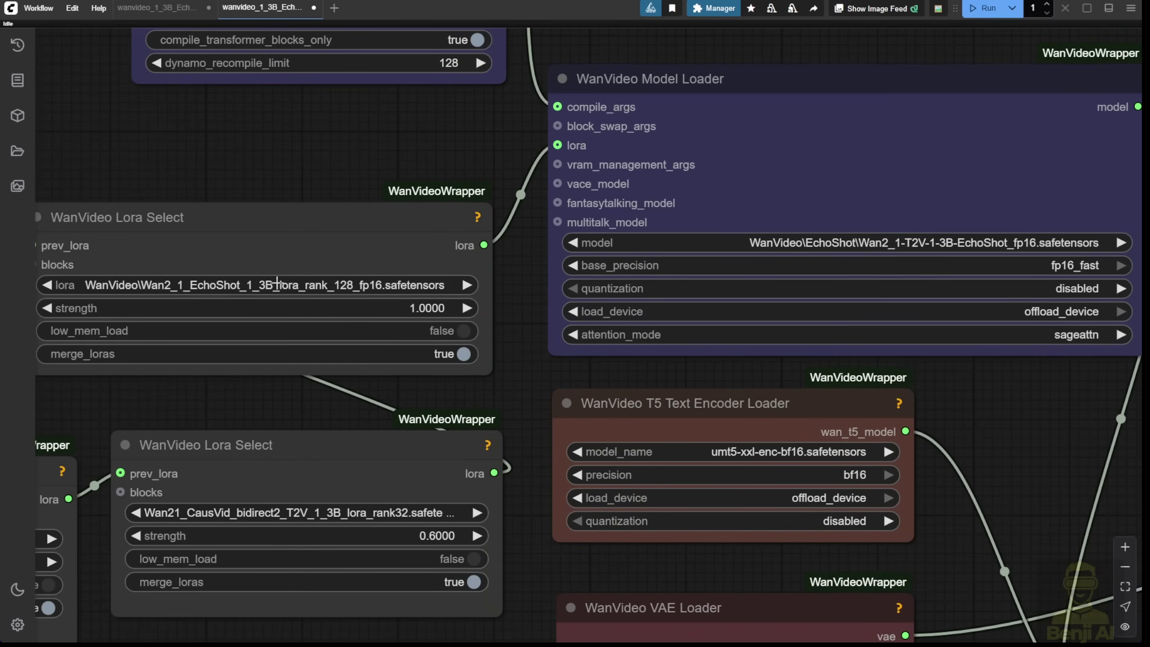
Step: Stack the CausVid, self_forcing and funreward LoRA nodes neatly in a column
click(207, 445)
drag(317, 589, 706, 340)
drag(757, 545, 1001, 501)
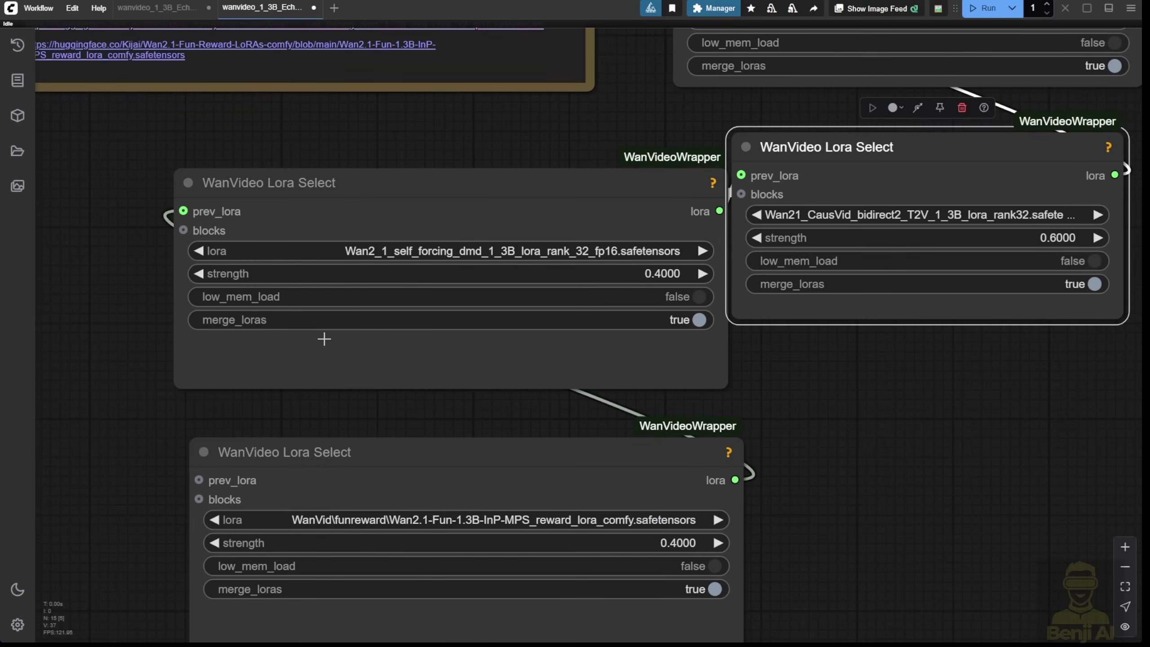
scroll(851, 518, down, 3)
drag(851, 518, 740, 326)
drag(518, 299, 747, 383)
drag(408, 86, 677, 222)
click(822, 74)
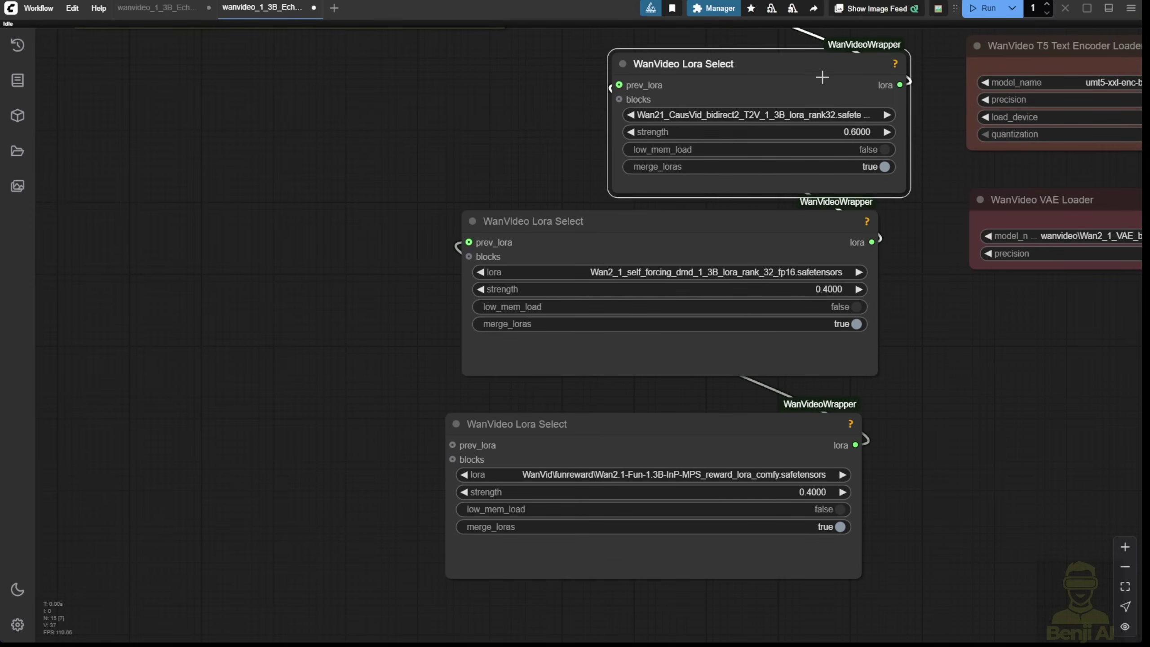
drag(822, 74, 730, 146)
drag(773, 469, 744, 437)
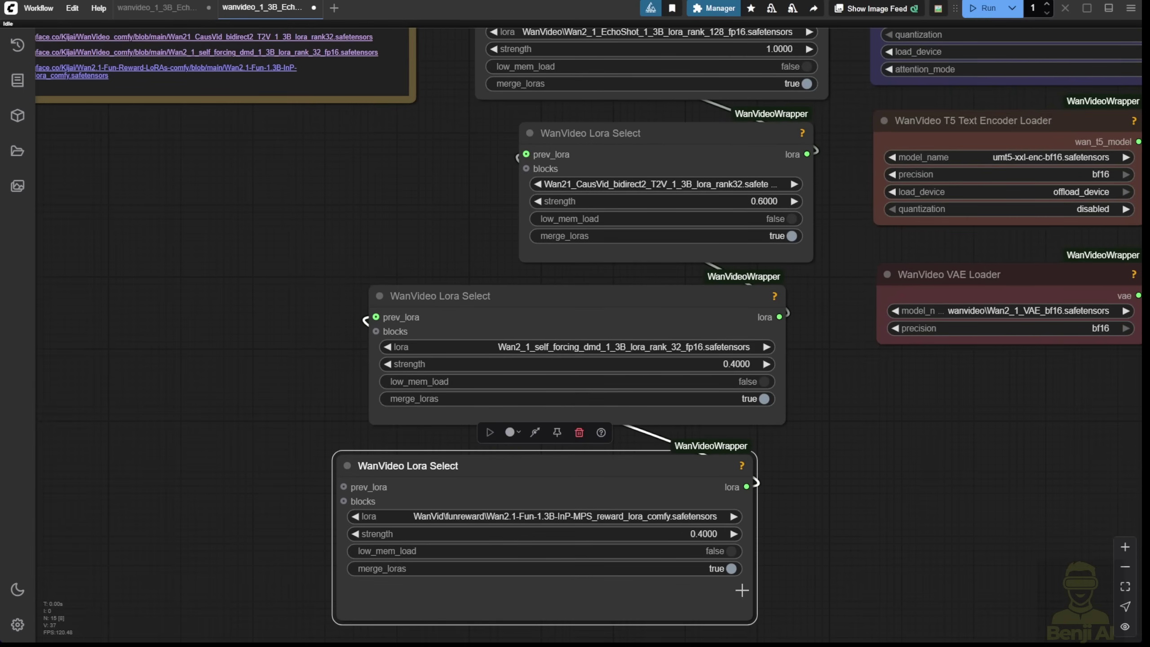
drag(923, 366, 665, 490)
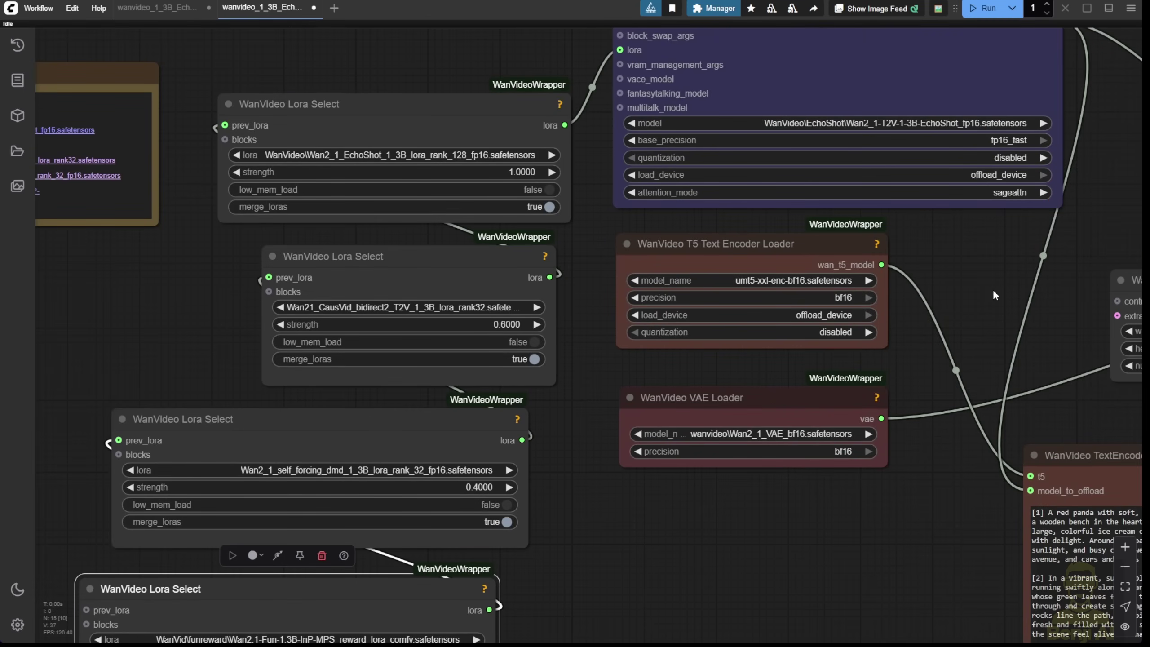
Step: Load Wan2_1-T2V-1_3B_fp32 in the WanVideo Model Loader with fp32 base precision
drag(967, 274, 919, 435)
scroll(770, 408, up, 3)
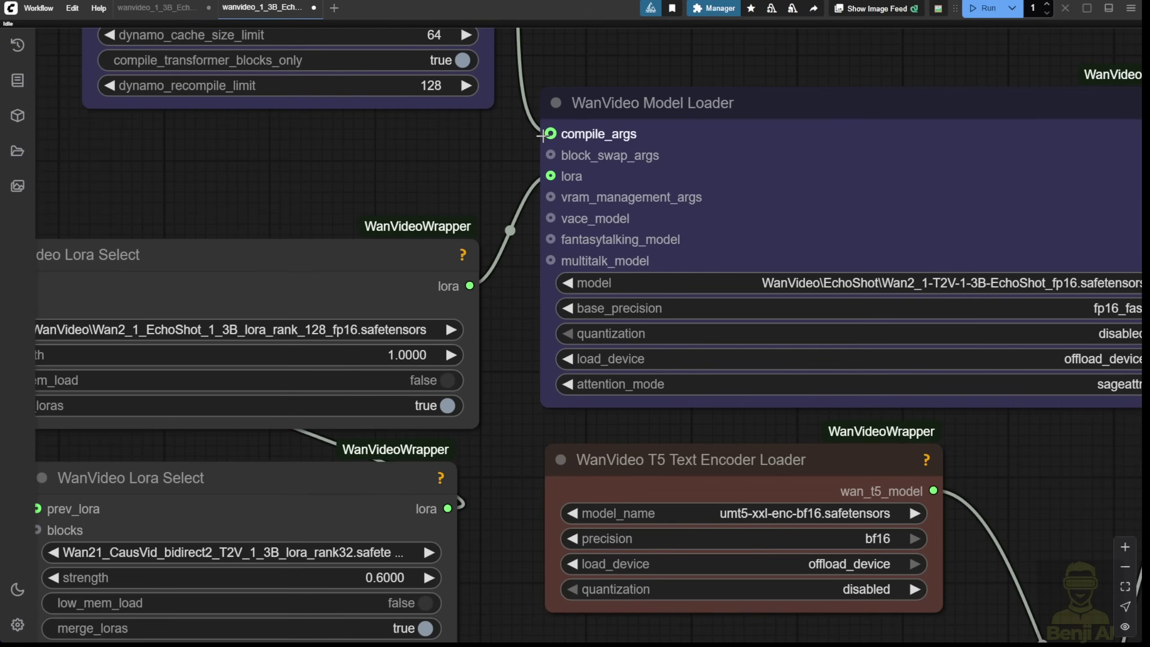
drag(881, 117, 600, 54)
click(667, 225)
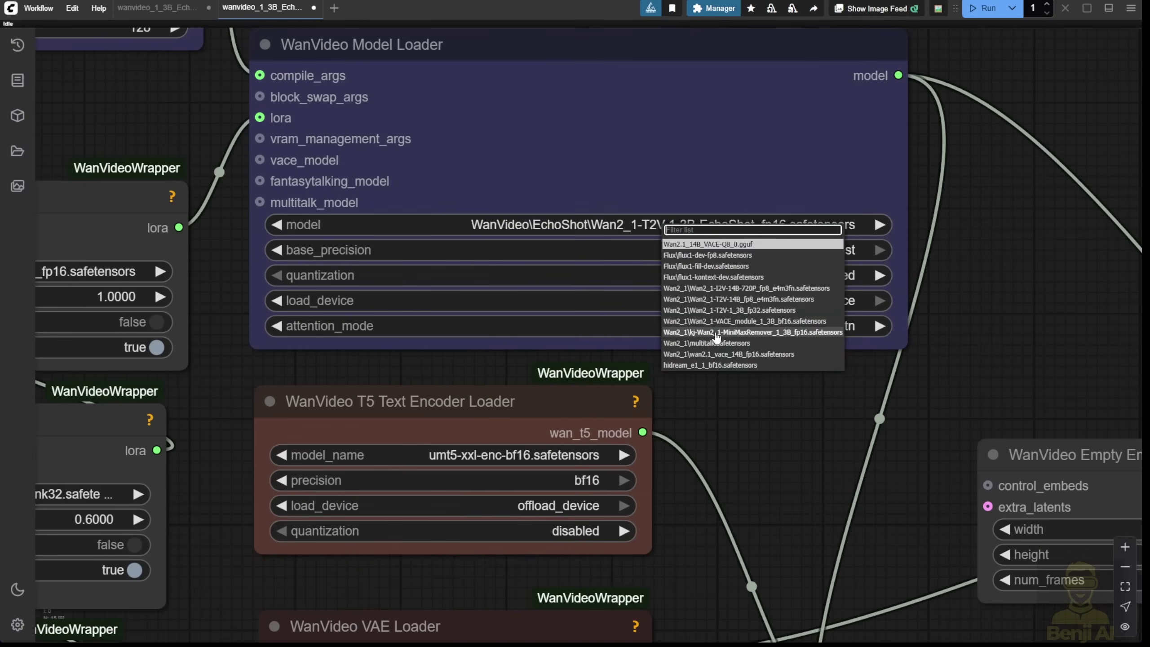
click(755, 311)
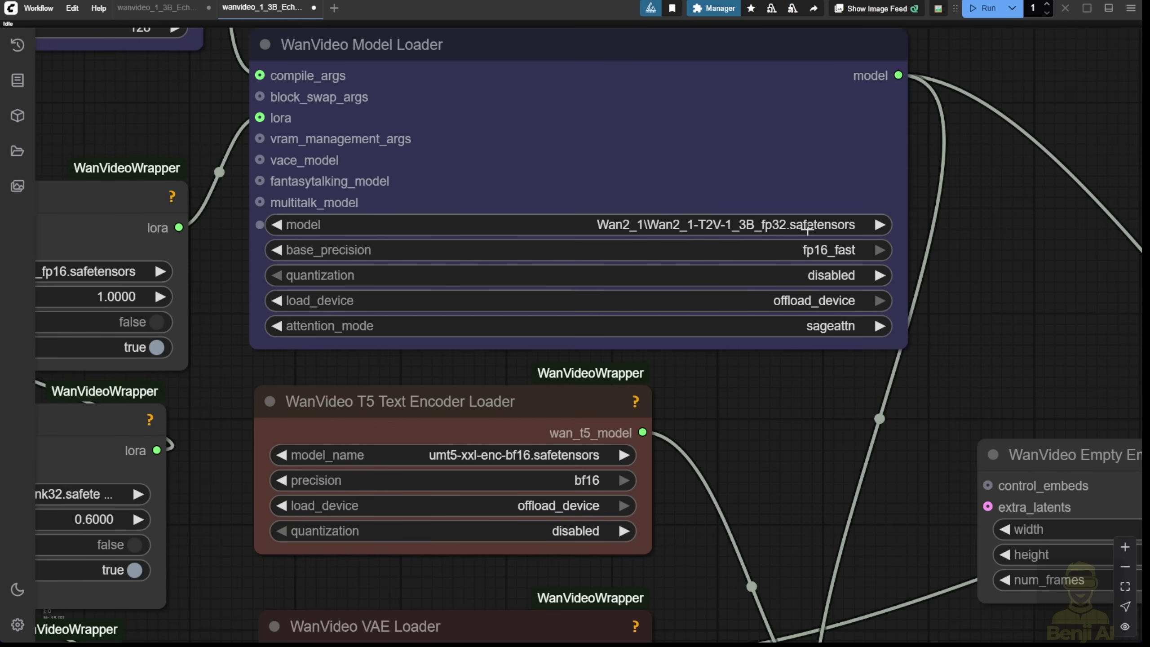
click(776, 252)
click(797, 255)
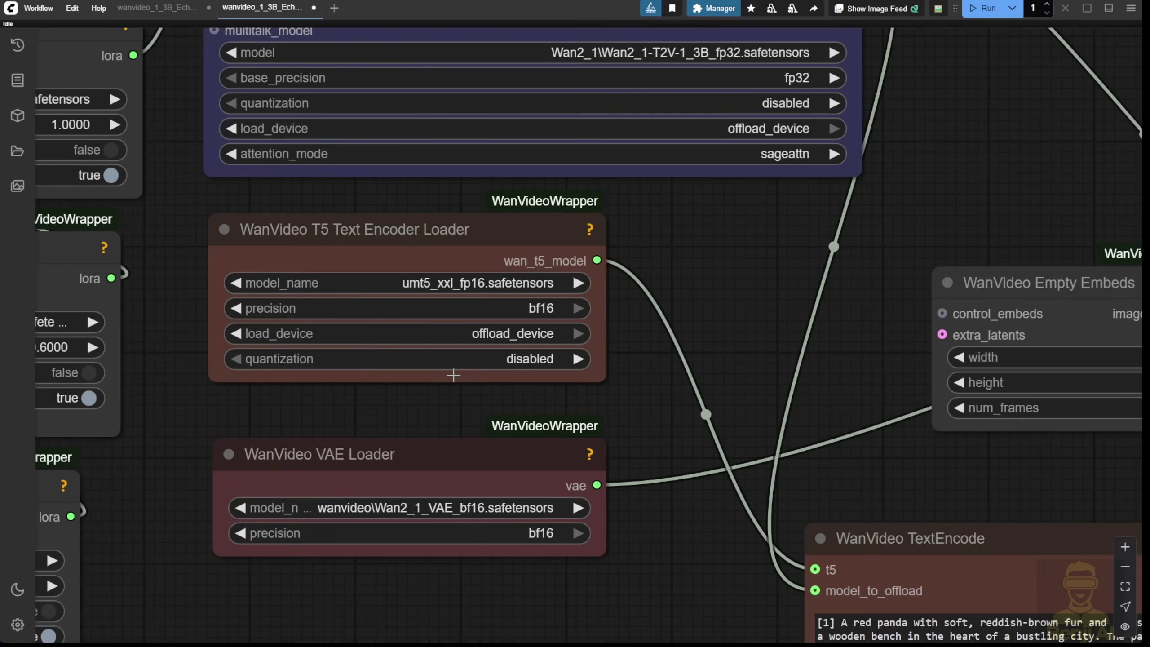
Step: Set the WanVideo VAE Loader to kj-Wan2_1_VAE_fp32 with fp32 precision
scroll(376, 259, down, 3)
scroll(565, 421, down, 3)
click(427, 322)
click(442, 361)
click(508, 347)
click(519, 360)
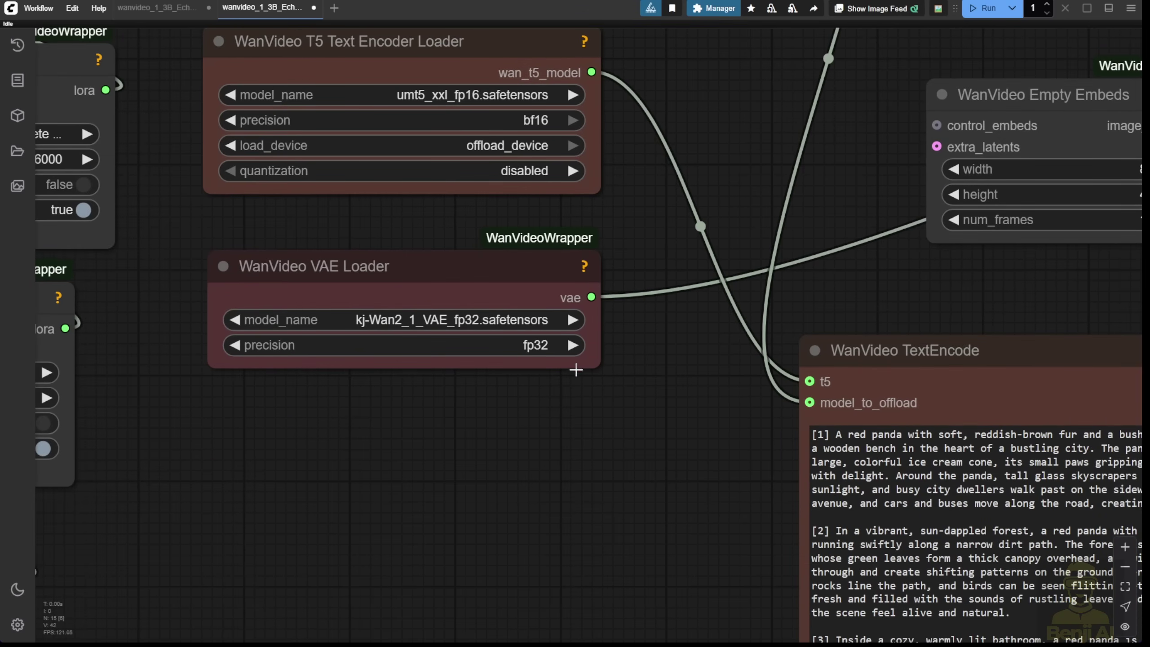
Step: Widen the WanVideo VAE Loader node, leaving its precision at fp32
drag(592, 362, 603, 361)
click(510, 347)
click(534, 358)
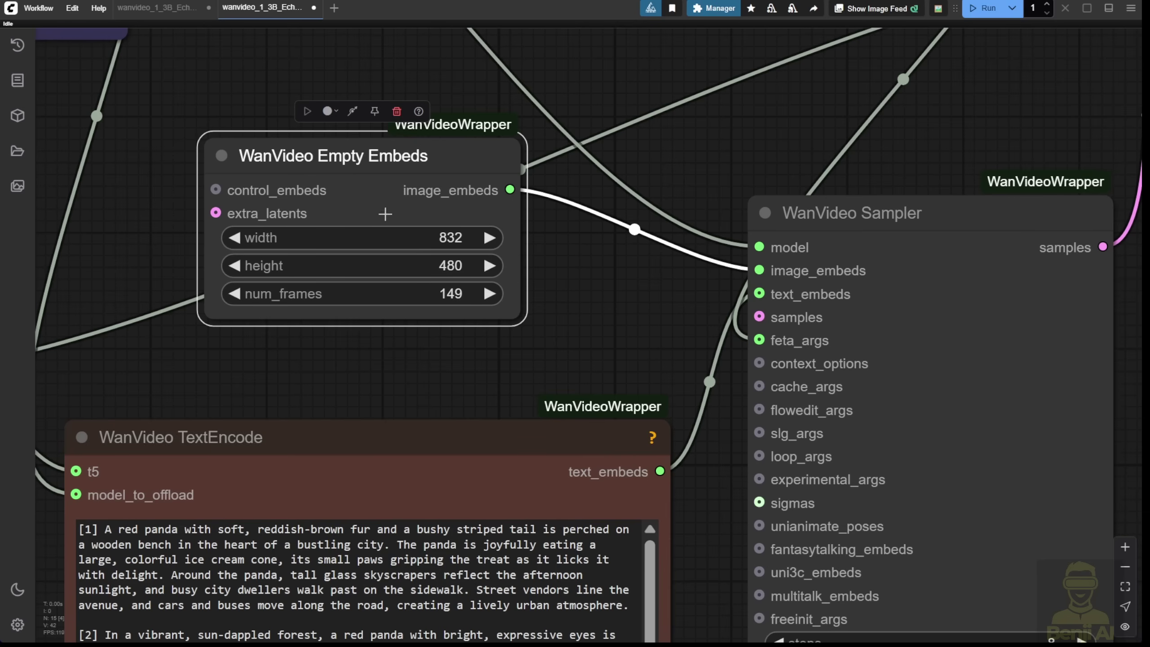
Step: Widen the WanVideo Empty Embeds node and bring its width, height and frame settings into view
scroll(383, 307, up, 3)
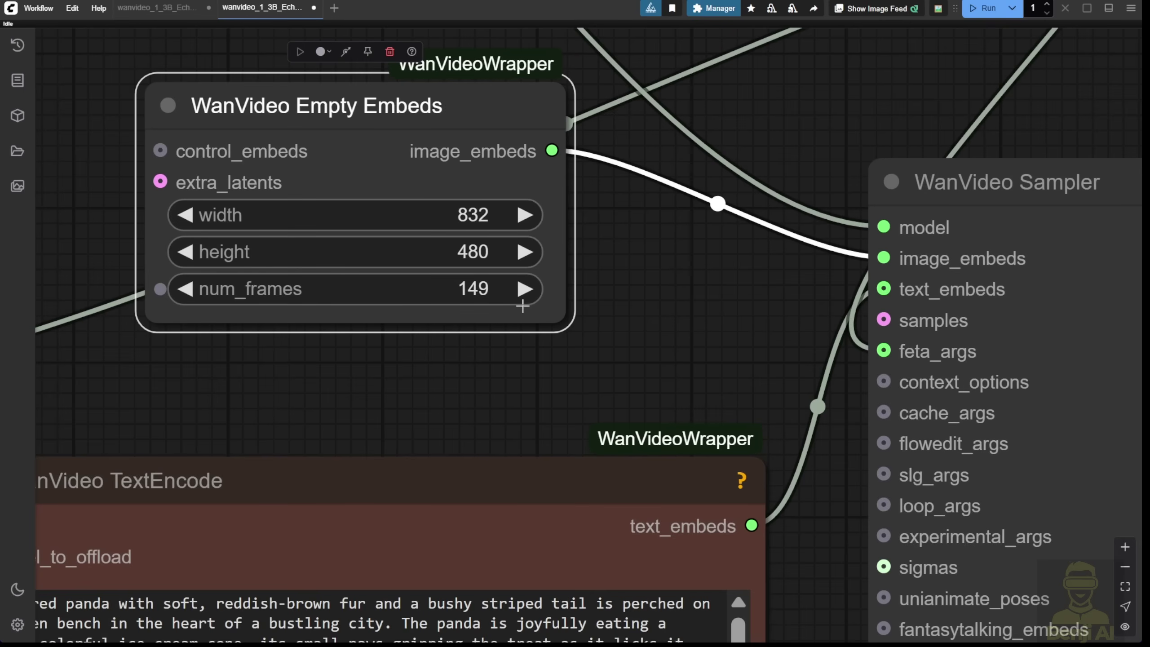
drag(560, 322, 726, 327)
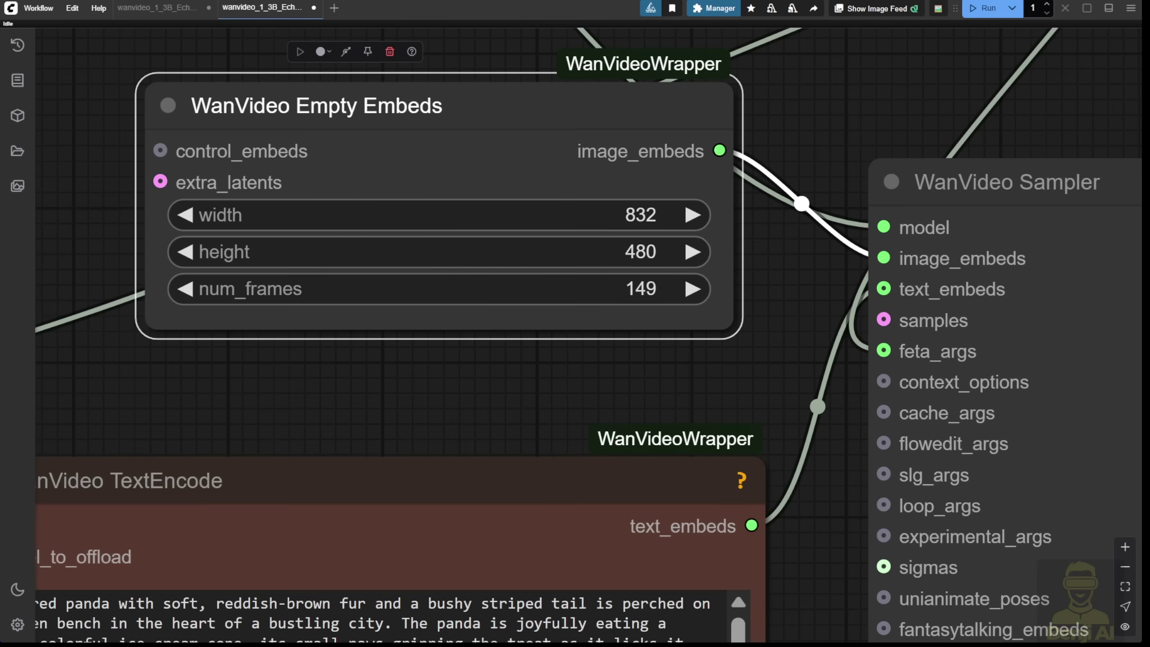
scroll(662, 401, down, 3)
scroll(261, 238, down, 5)
scroll(248, 380, down, 1)
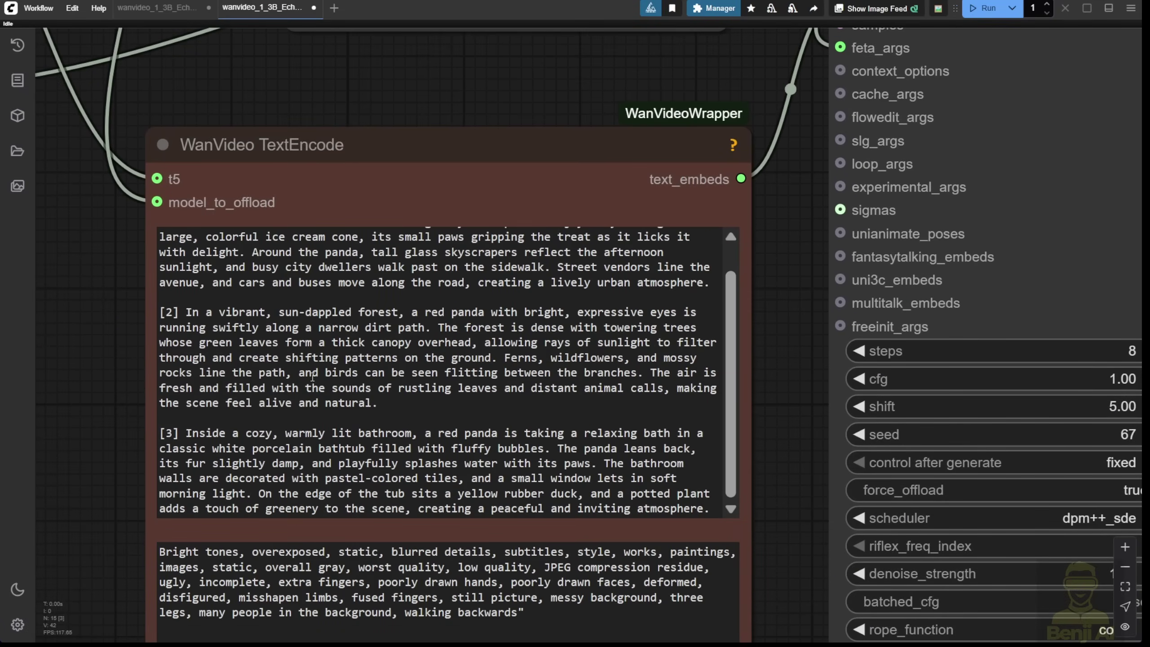
scroll(312, 377, up, 1)
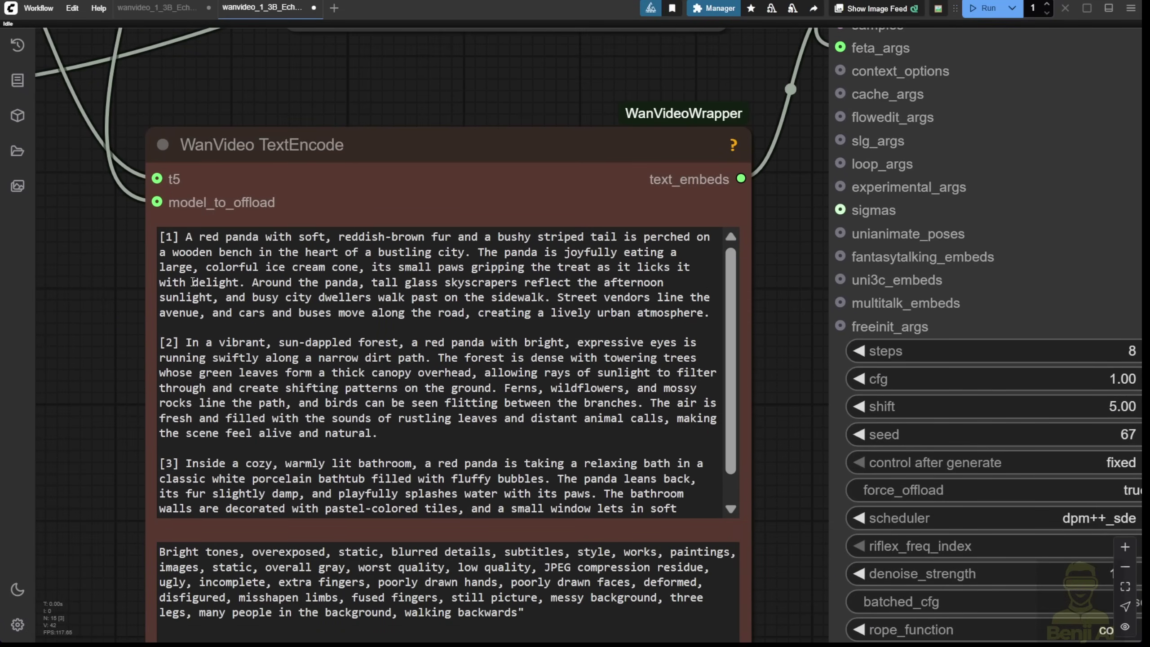
drag(423, 73, 439, 165)
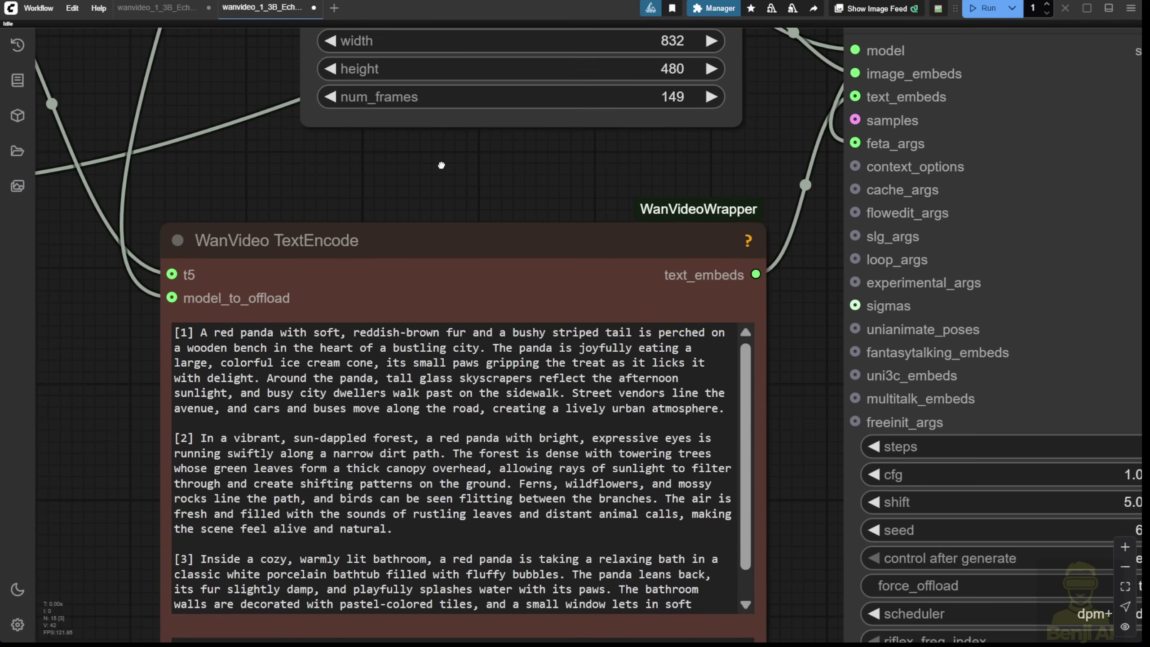
Step: Scroll through the TextEncode shot prompts and select the [1] shot marker
drag(127, 411, 132, 201)
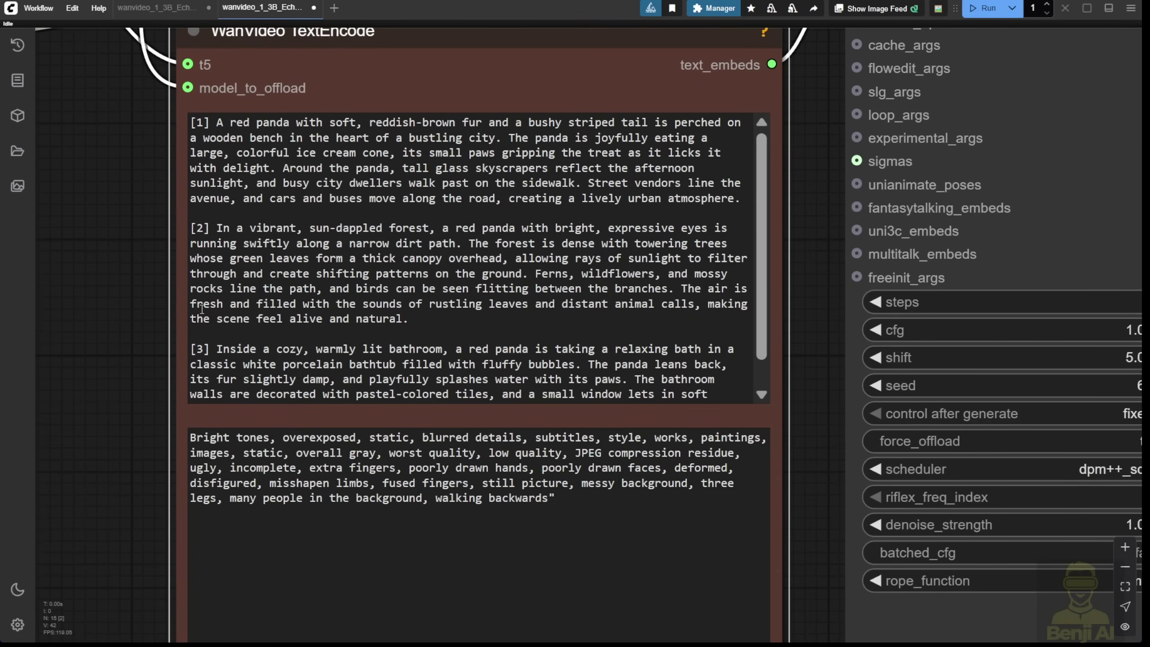
click(208, 132)
double_click(195, 127)
key(shift+End)
click(193, 126)
double_click(191, 123)
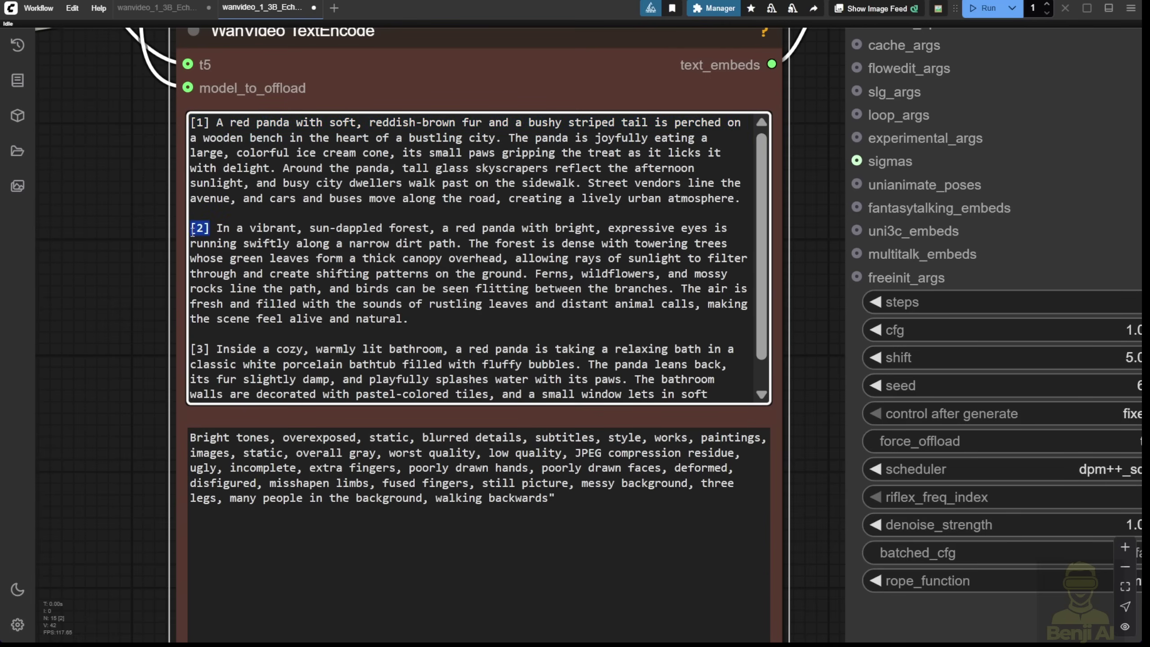
scroll(625, 199, up, 5)
scroll(149, 176, down, 5)
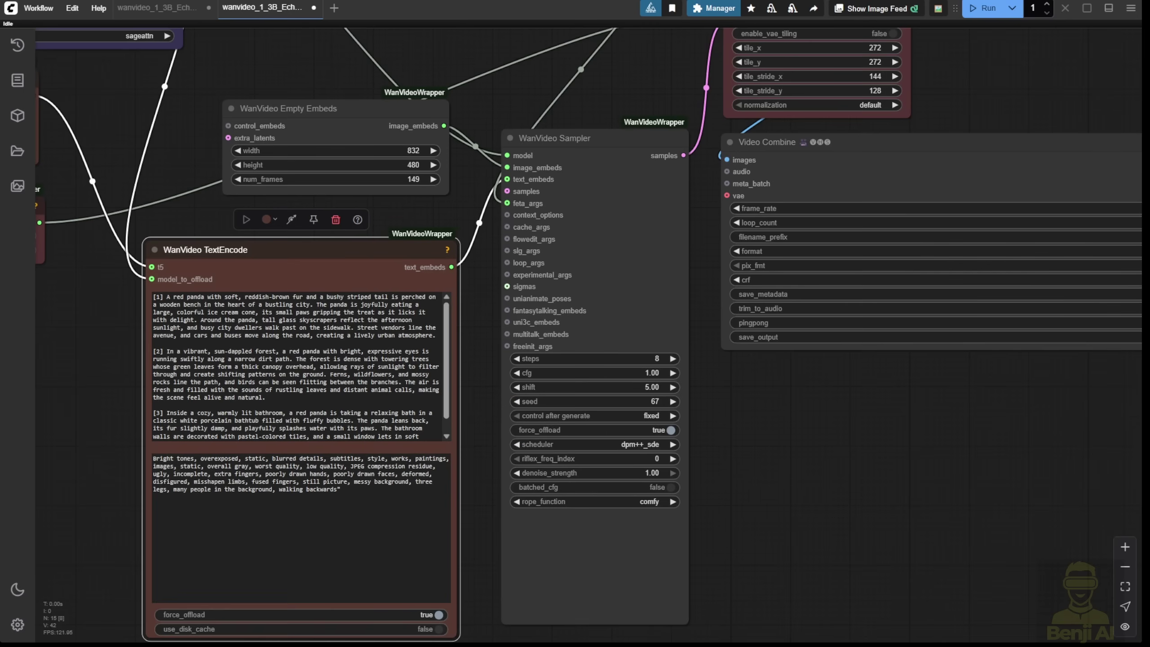
scroll(666, 300, down, 3)
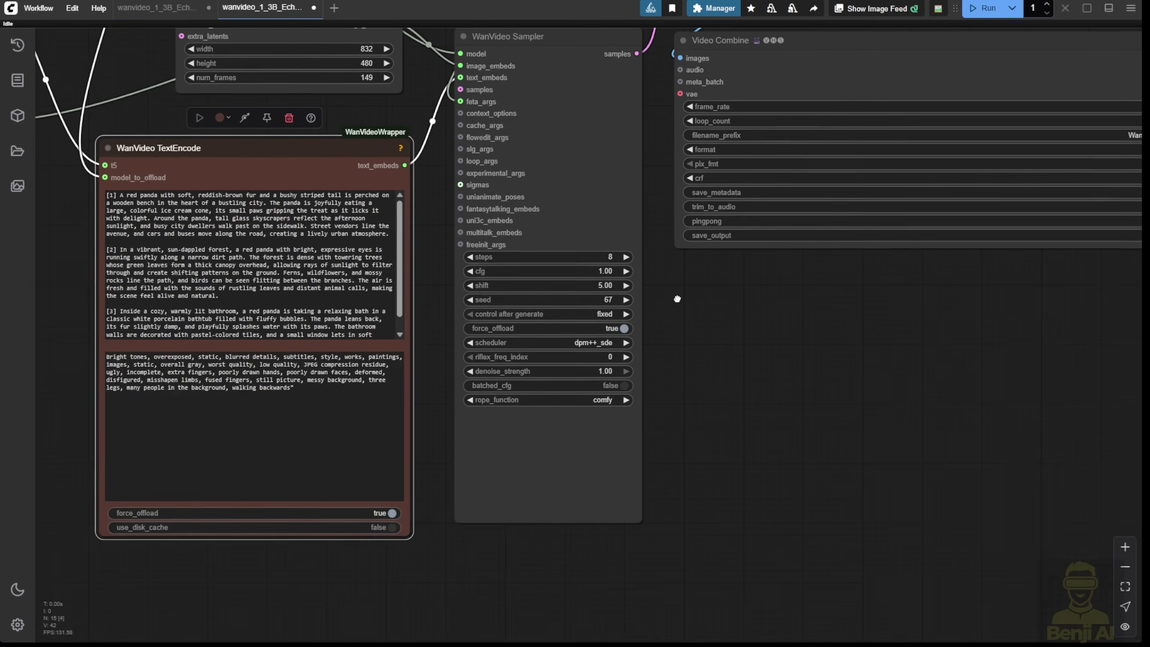
scroll(666, 299, up, 4)
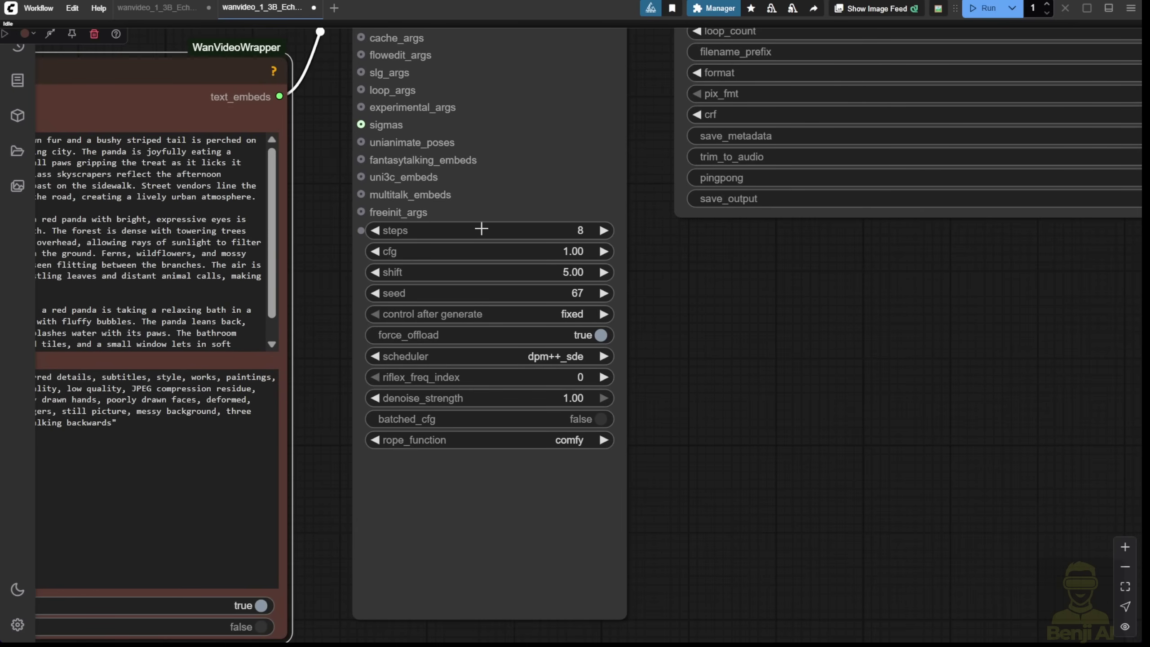
scroll(480, 229, down, 5)
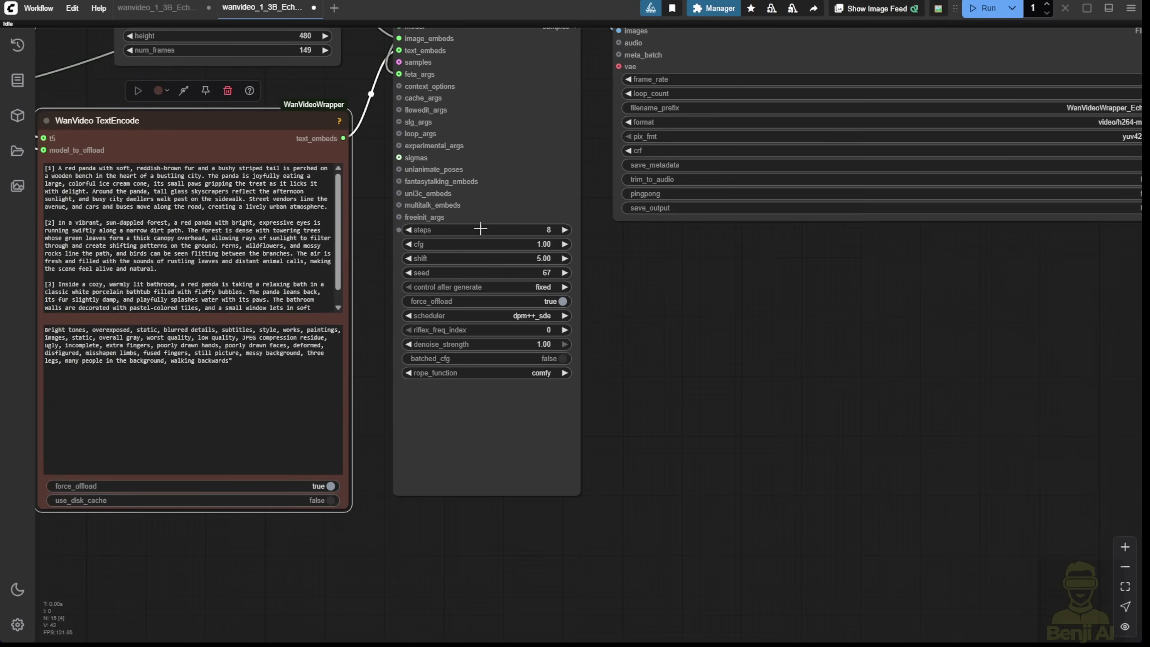
drag(84, 250, 706, 416)
scroll(413, 379, up, 3)
scroll(147, 326, up, 3)
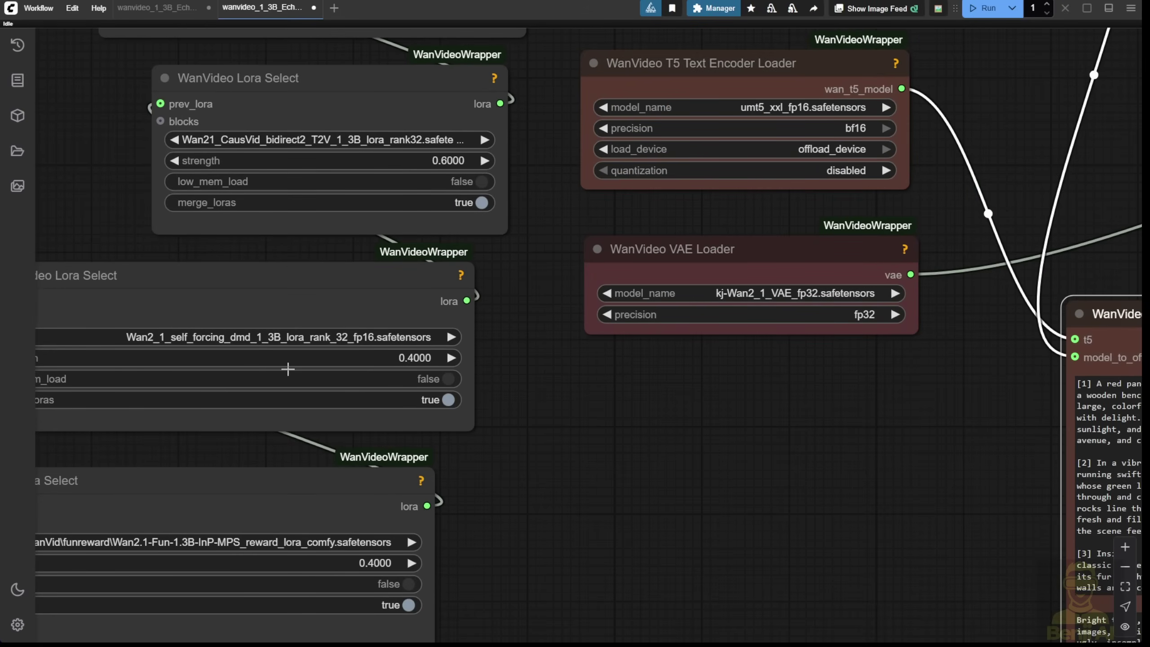
click(358, 288)
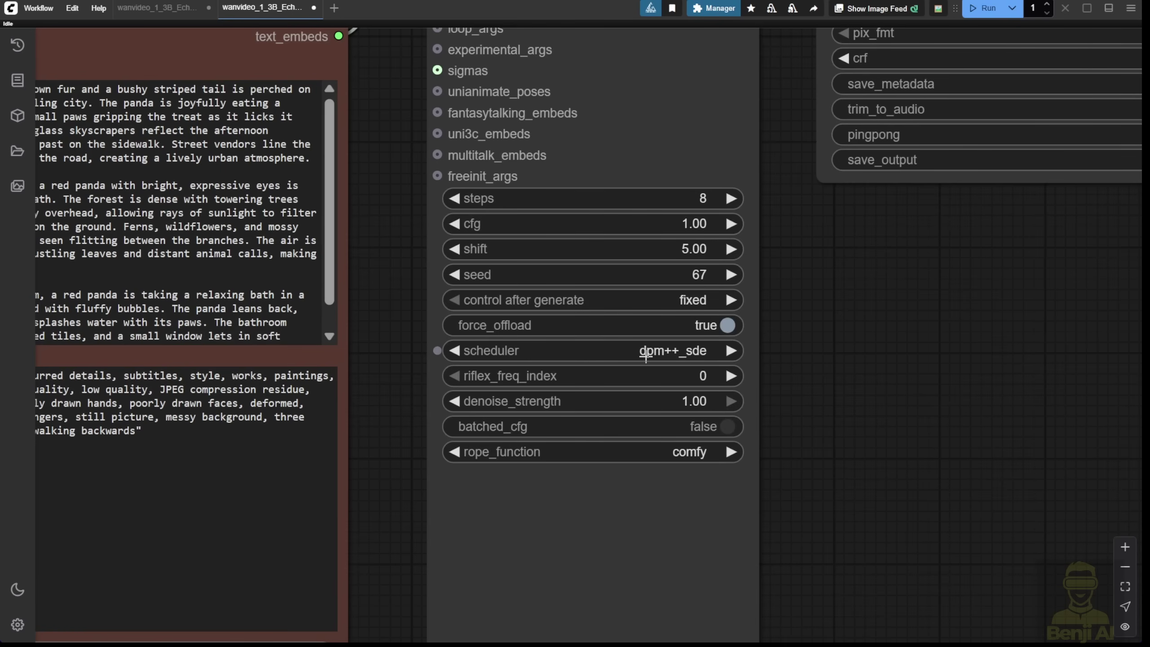
click(675, 352)
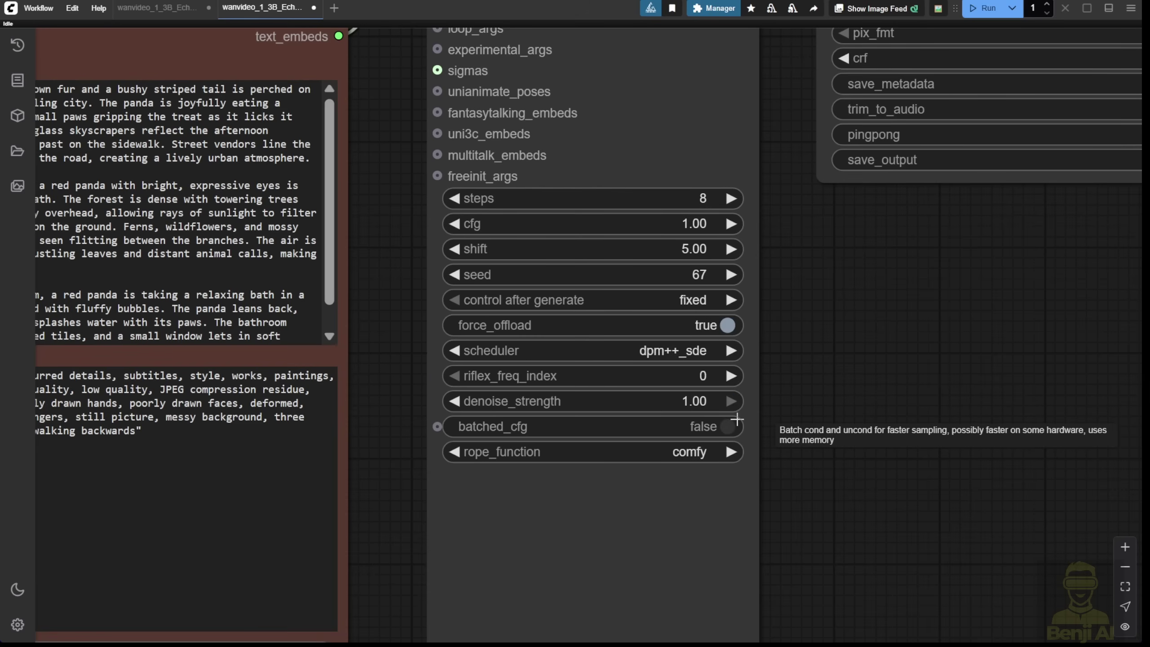
scroll(737, 420, down, 2)
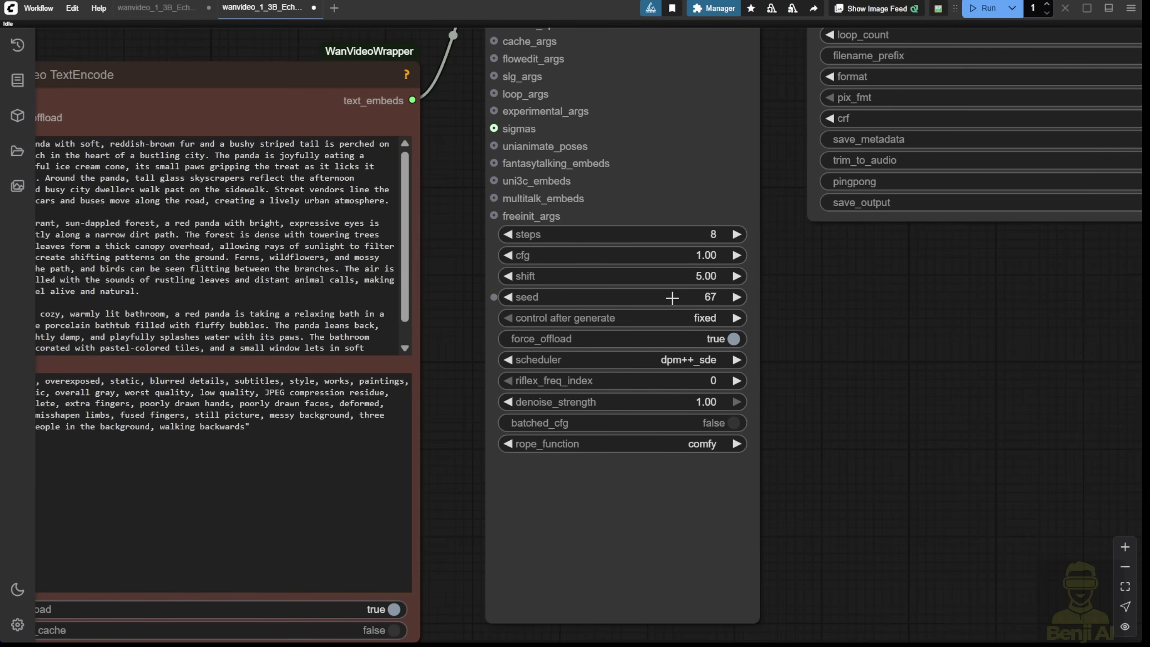
scroll(954, 297, down, 4)
Step: Highlight the start of the first shot description, then clear the selection
scroll(299, 204, up, 5)
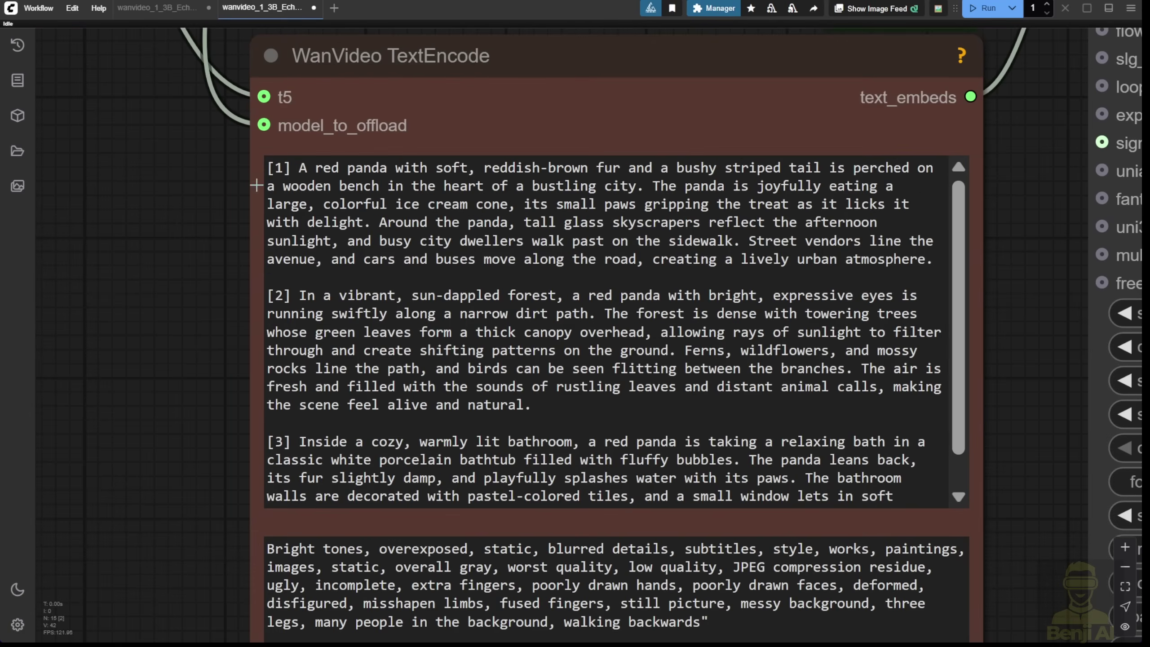
drag(303, 170, 497, 173)
key(Down)
key(Down)
key(Down)
key(Down)
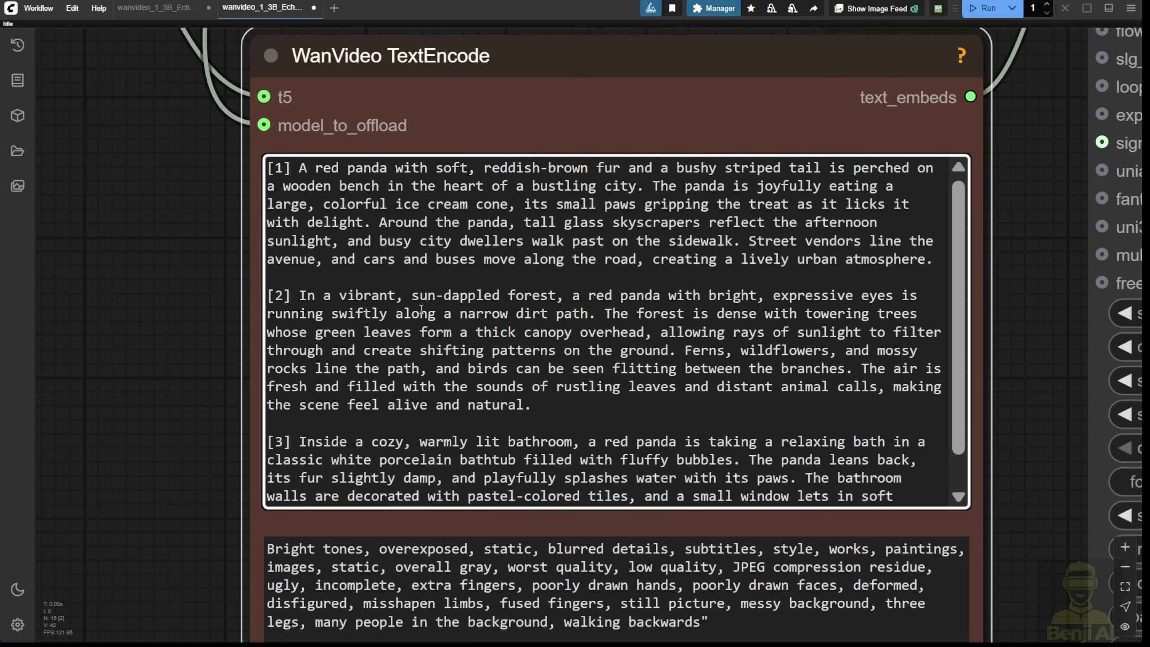
Step: Move the CausVid LoRA Select node up and left beside the EchoShot LoRA node
scroll(508, 210, down, 5)
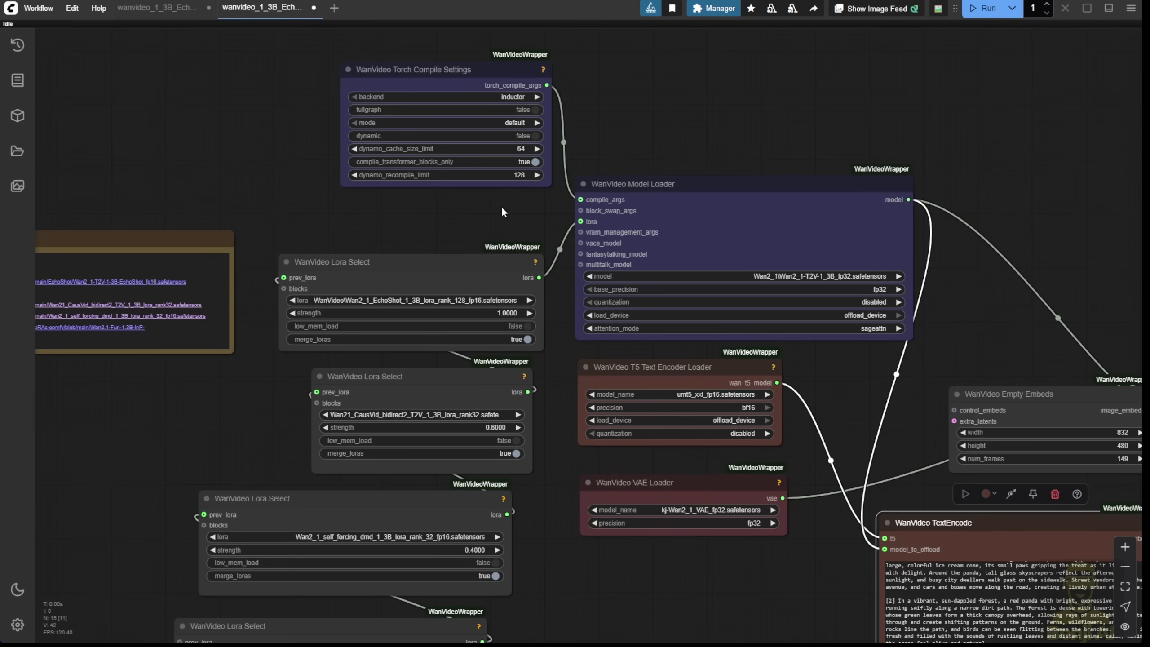
drag(444, 217, 611, 178)
scroll(612, 179, up, 3)
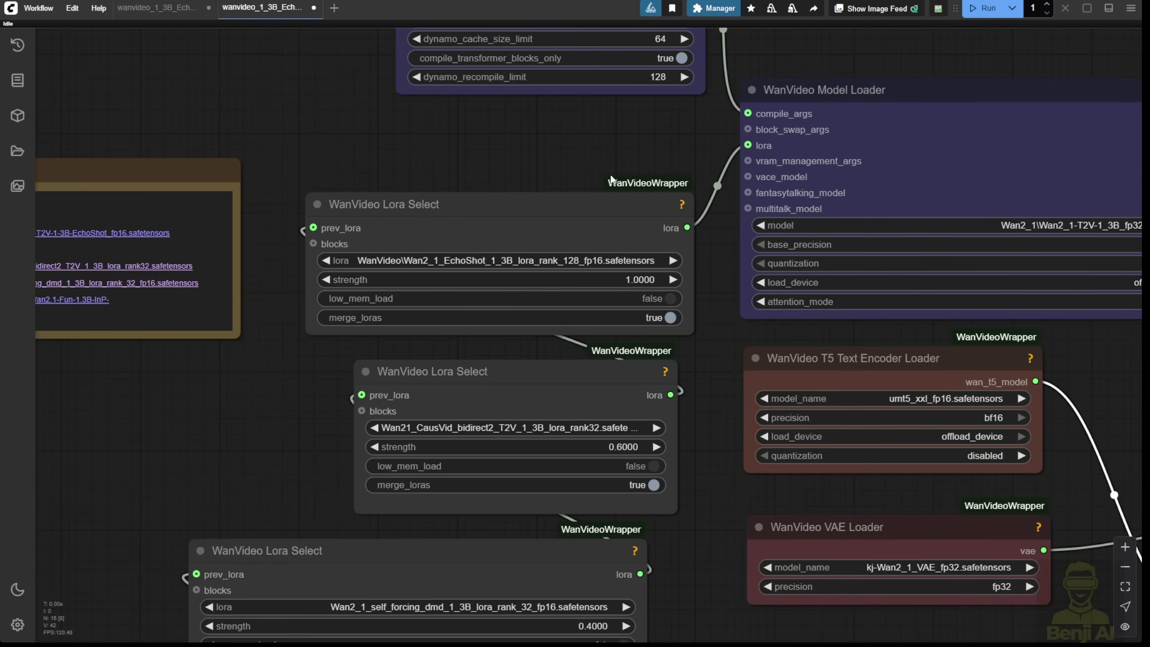
click(587, 210)
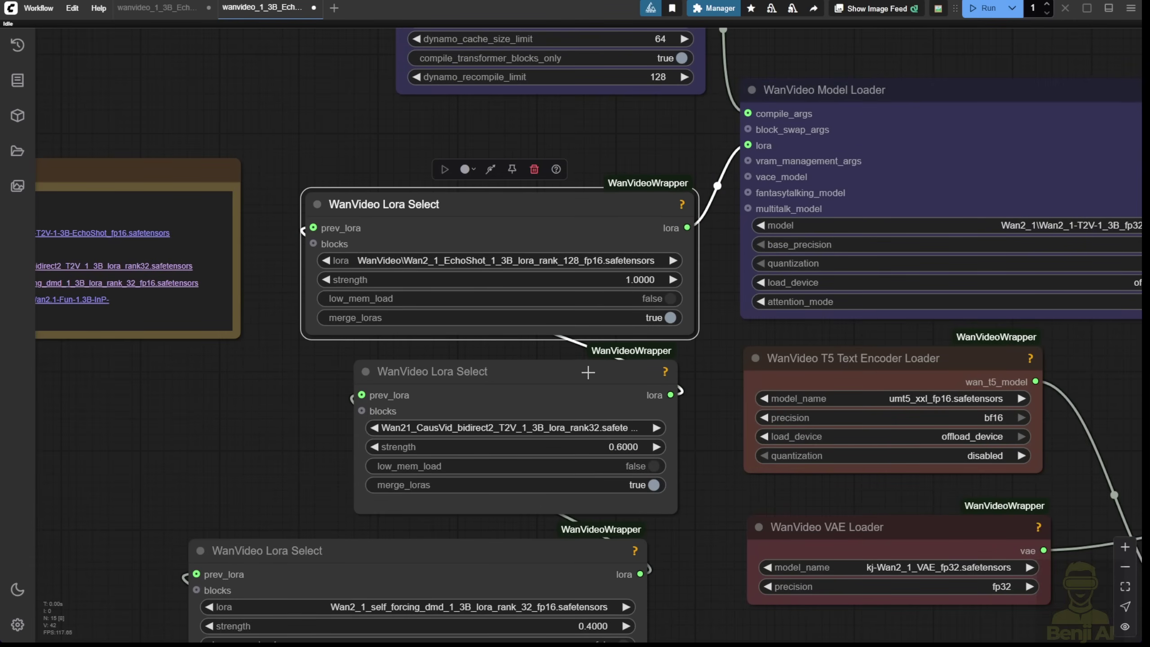
drag(588, 372, 513, 368)
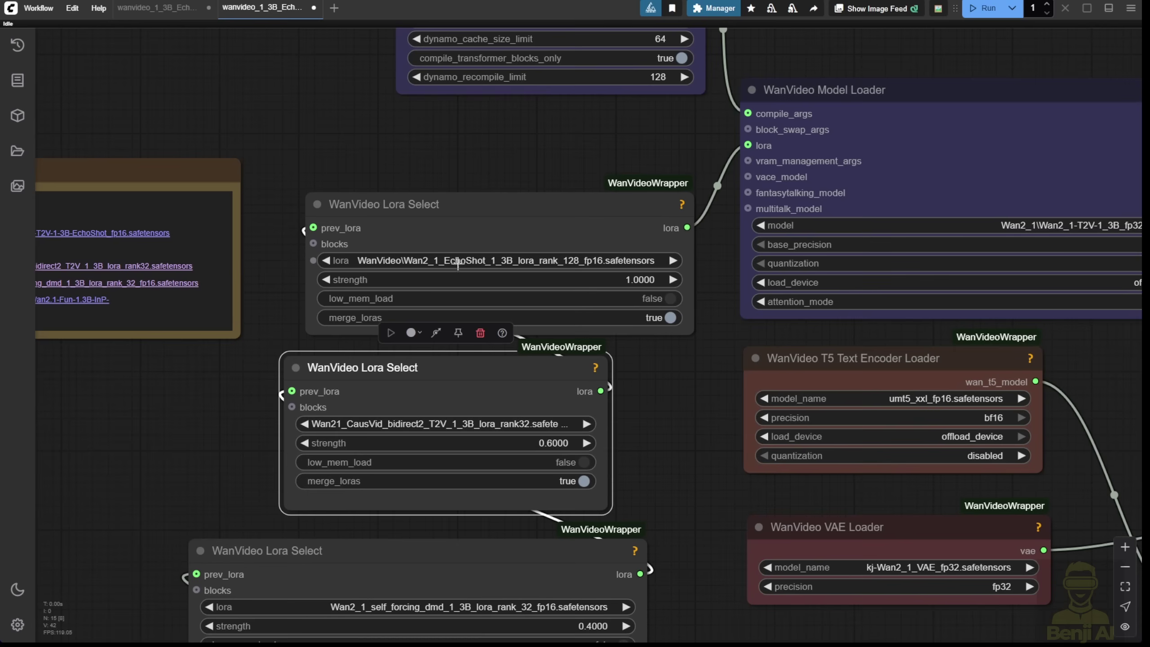
Step: Disconnect Torch Compile Settings from the Model Loader's compile_args input
scroll(675, 120, up, 5)
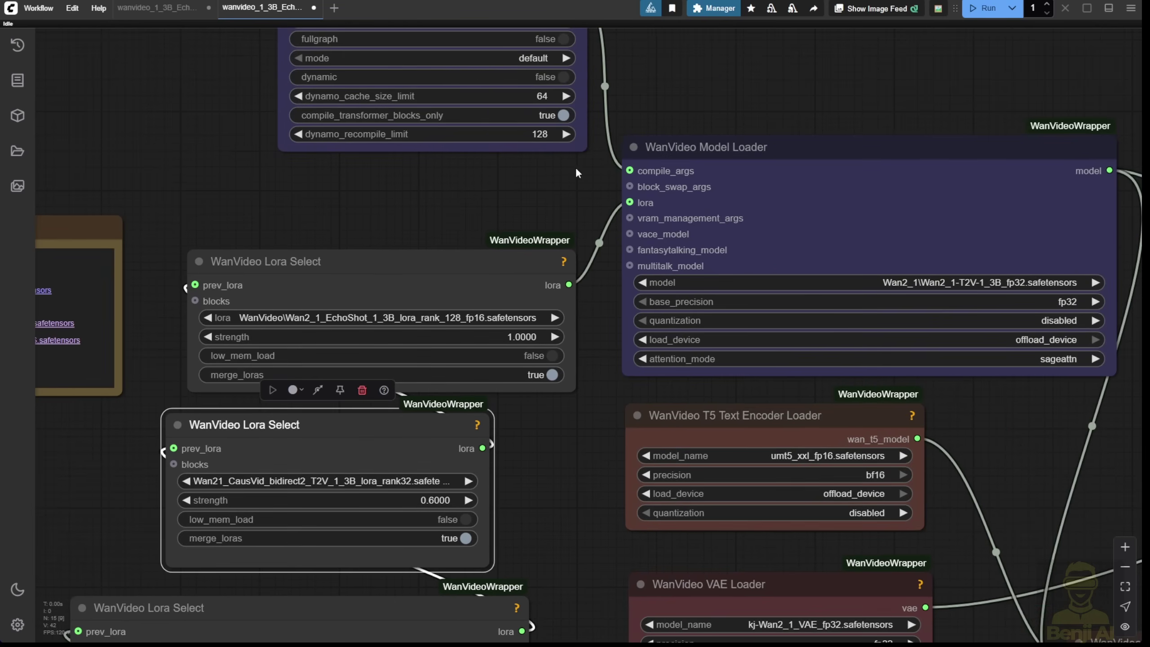
drag(641, 314, 663, 187)
click(670, 237)
Step: Nudge the CausVid LoRA Select node slightly to the right
scroll(703, 193, down, 3)
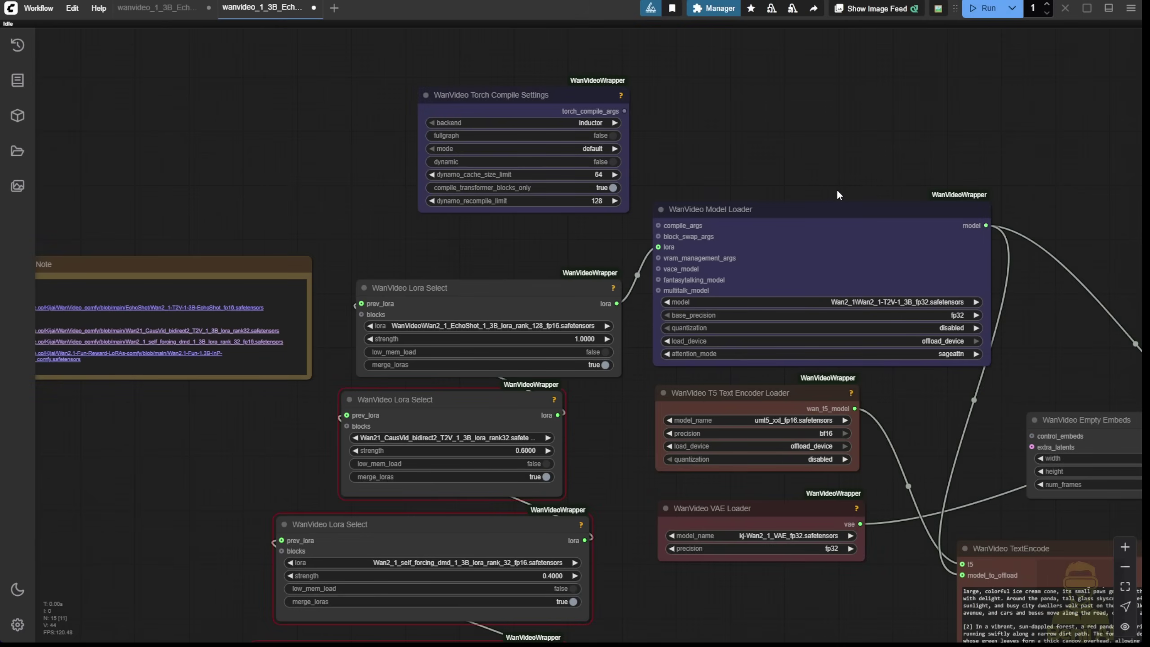
drag(595, 377, 681, 177)
scroll(663, 257, up, 3)
scroll(661, 257, up, 3)
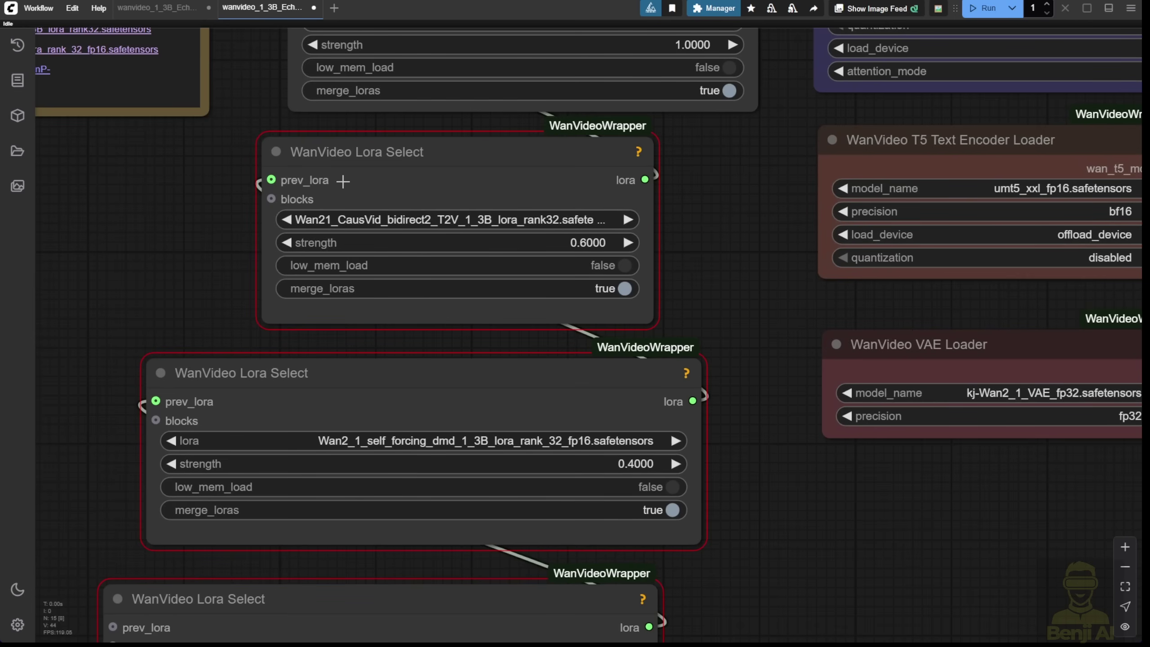
drag(496, 139, 516, 139)
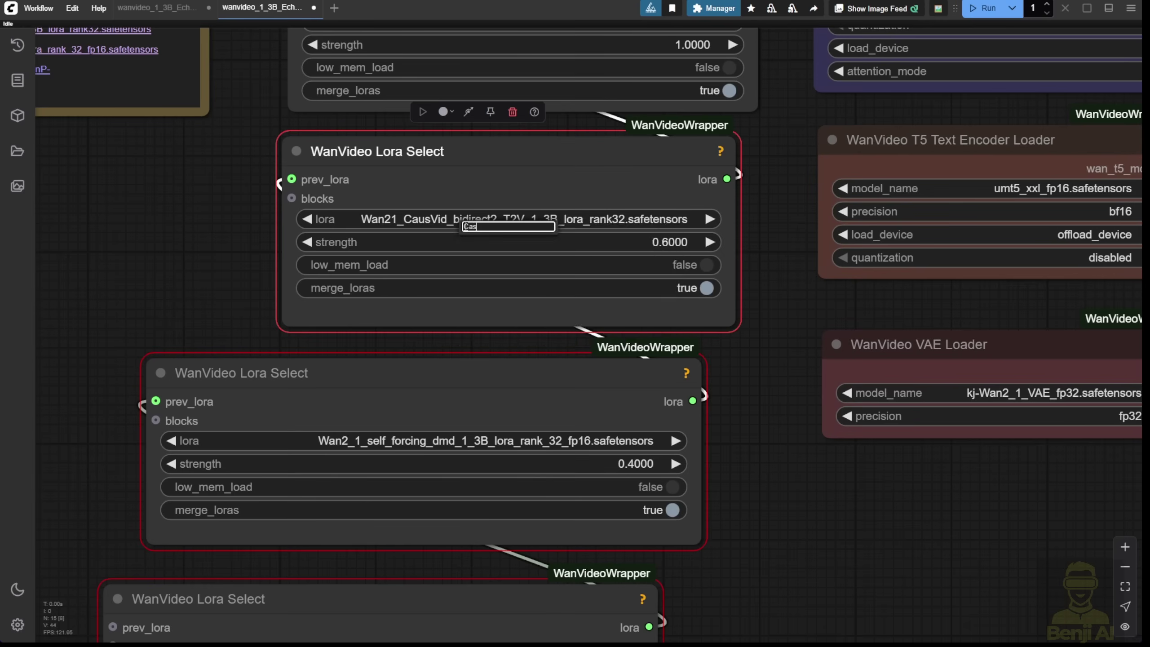
Step: Set the first two LoRA Select nodes to the WanVideo CausVid 1.3B and self-forcing LoRAs
click(466, 220)
text(Ca)
click(557, 339)
click(556, 441)
click(634, 460)
Step: Set the bottom LoRA Select node to Wan2.1-Fun-14B-InP-MPS
drag(770, 543, 710, 334)
click(462, 456)
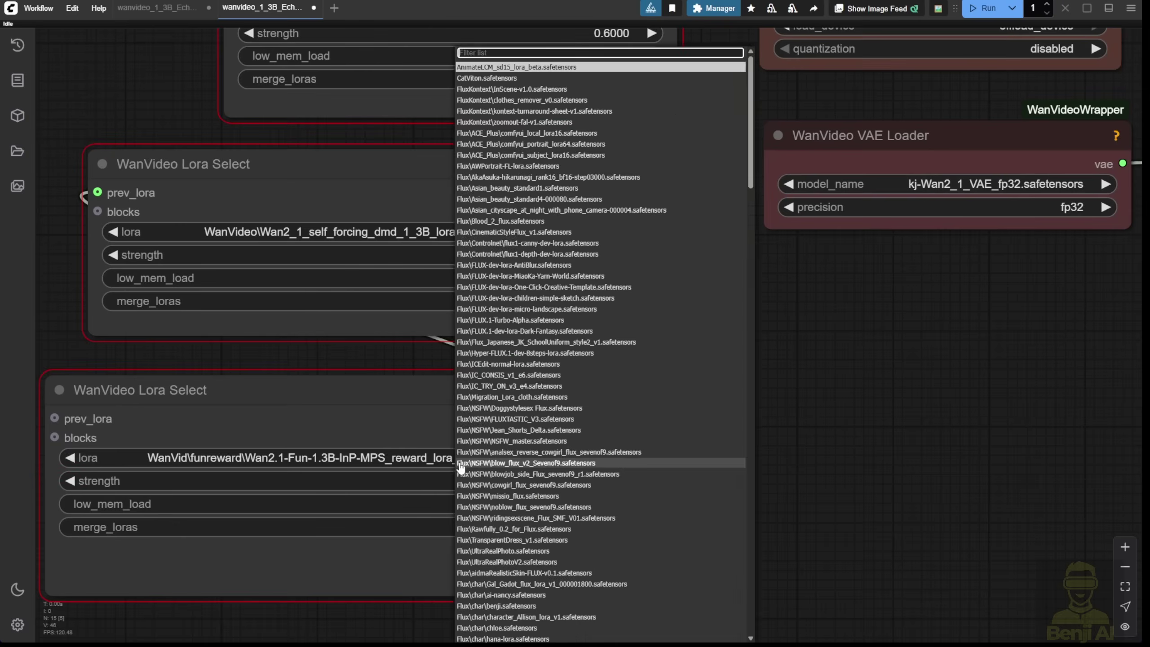
text(mps)
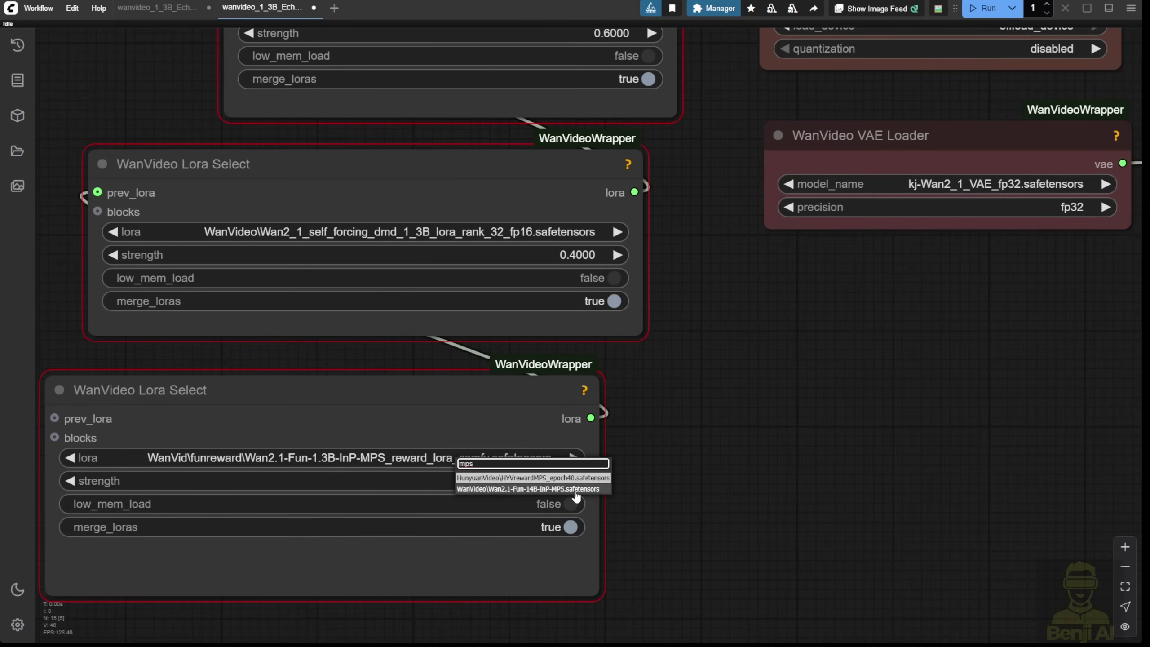
click(574, 489)
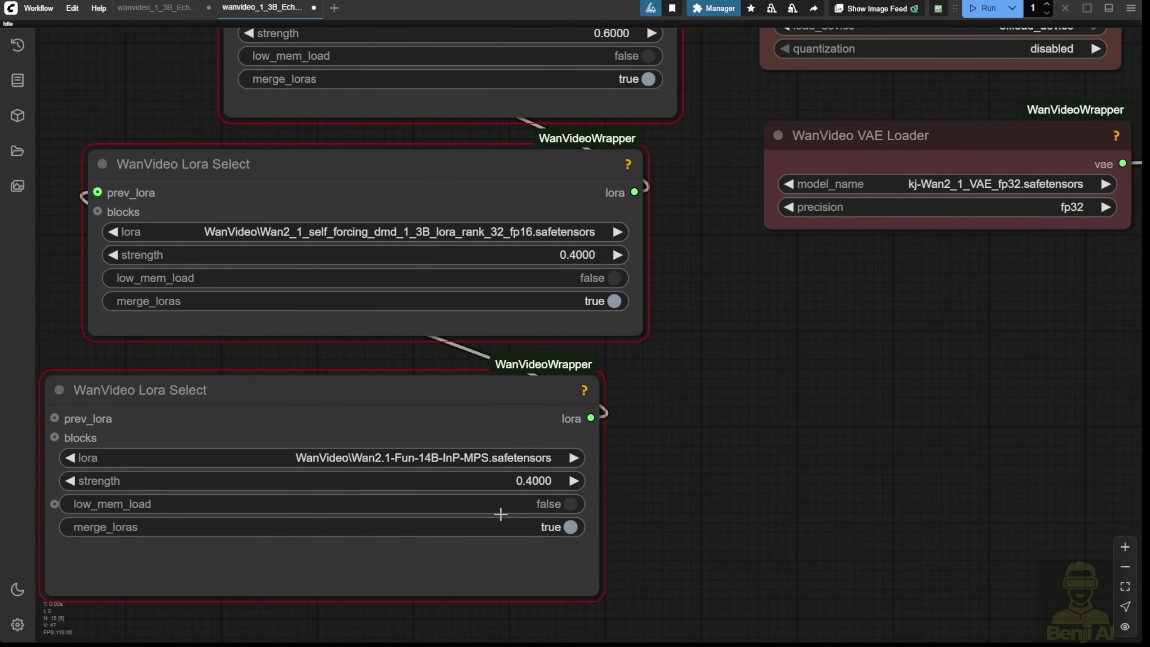
Step: Run the workflow to start generating the video
scroll(520, 501, down, 3)
click(987, 6)
scroll(927, 390, down, 4)
drag(930, 394, 492, 488)
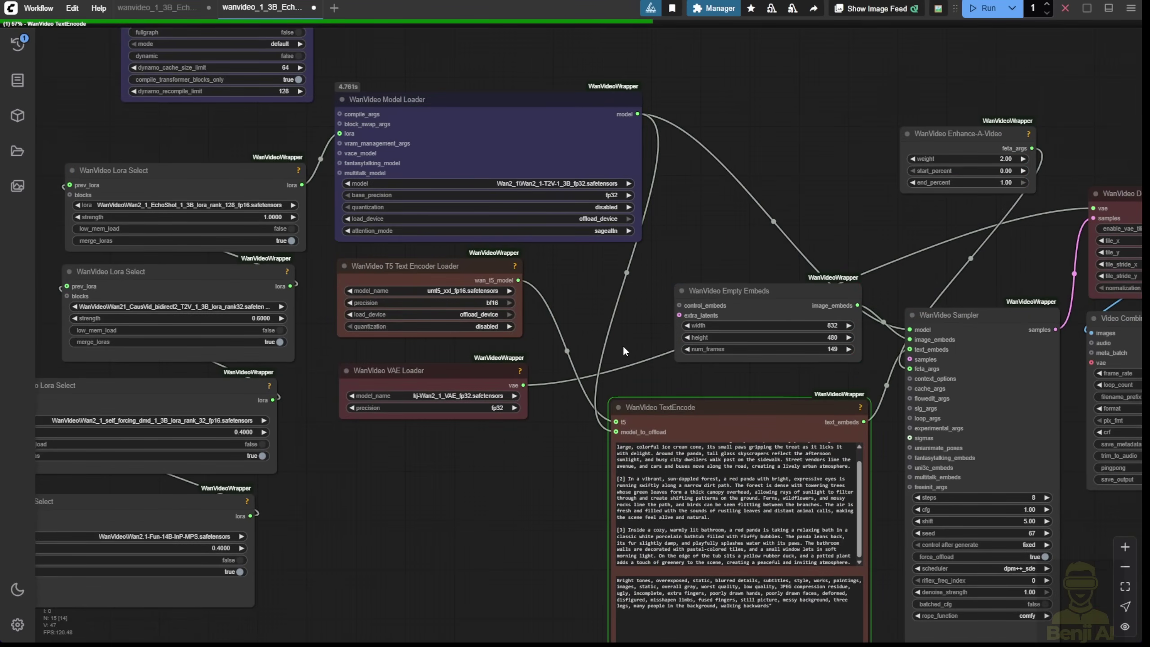
Step: Show the run log and follow the EchoShot sampling progress
drag(623, 345, 507, 122)
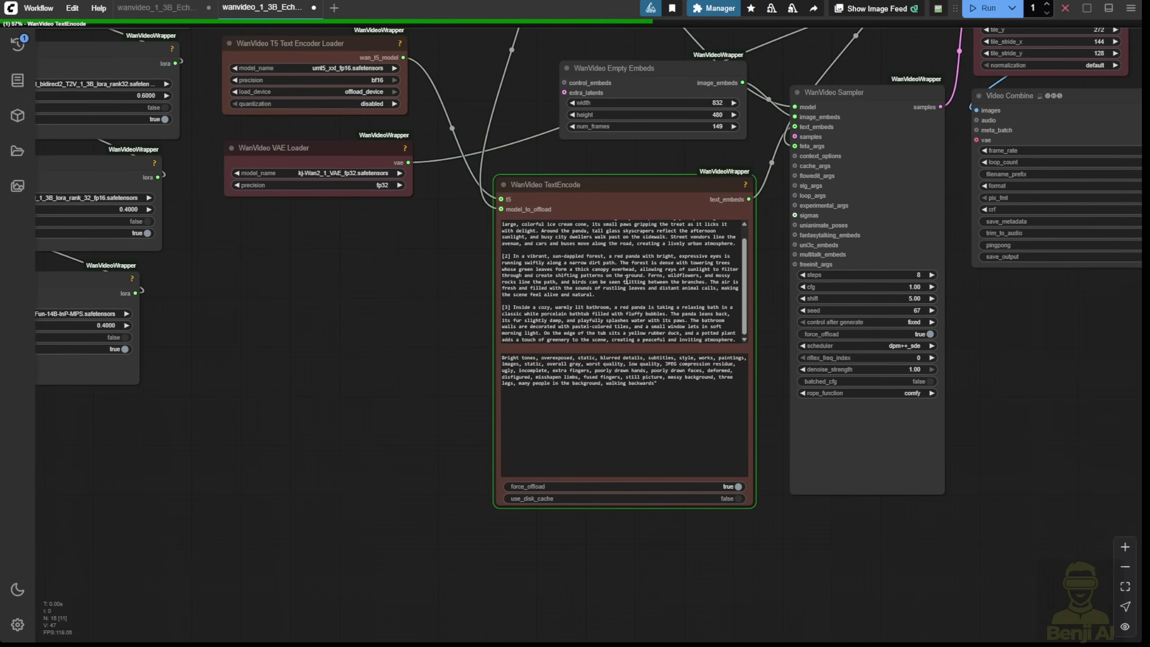
scroll(467, 348, down, 2)
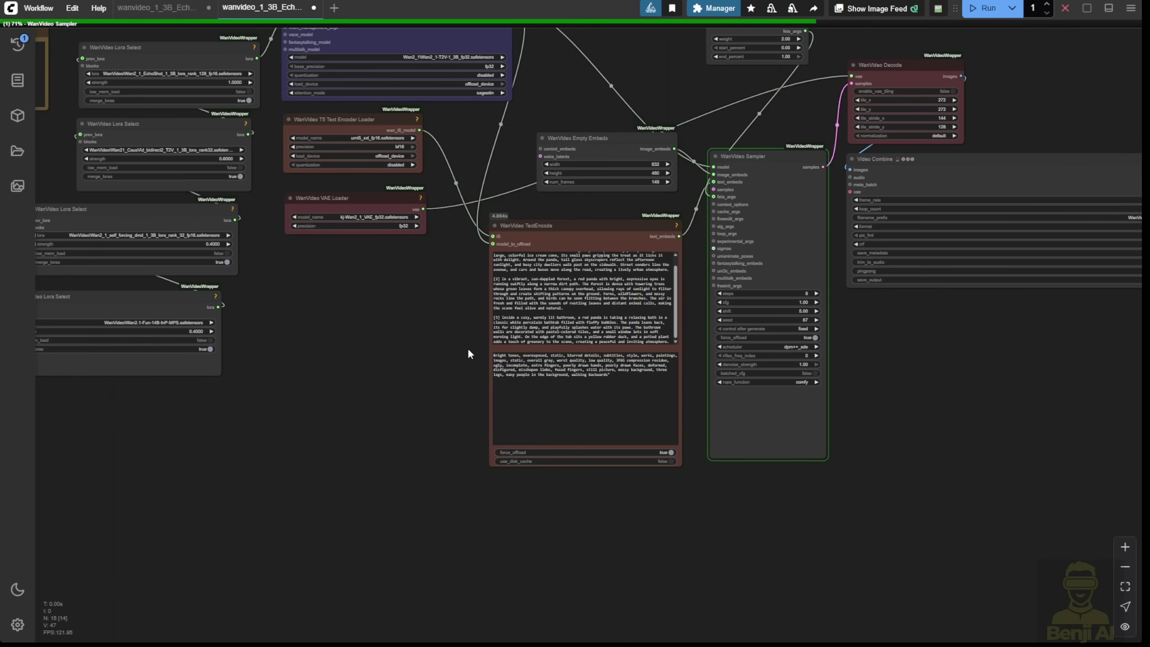
click(1108, 8)
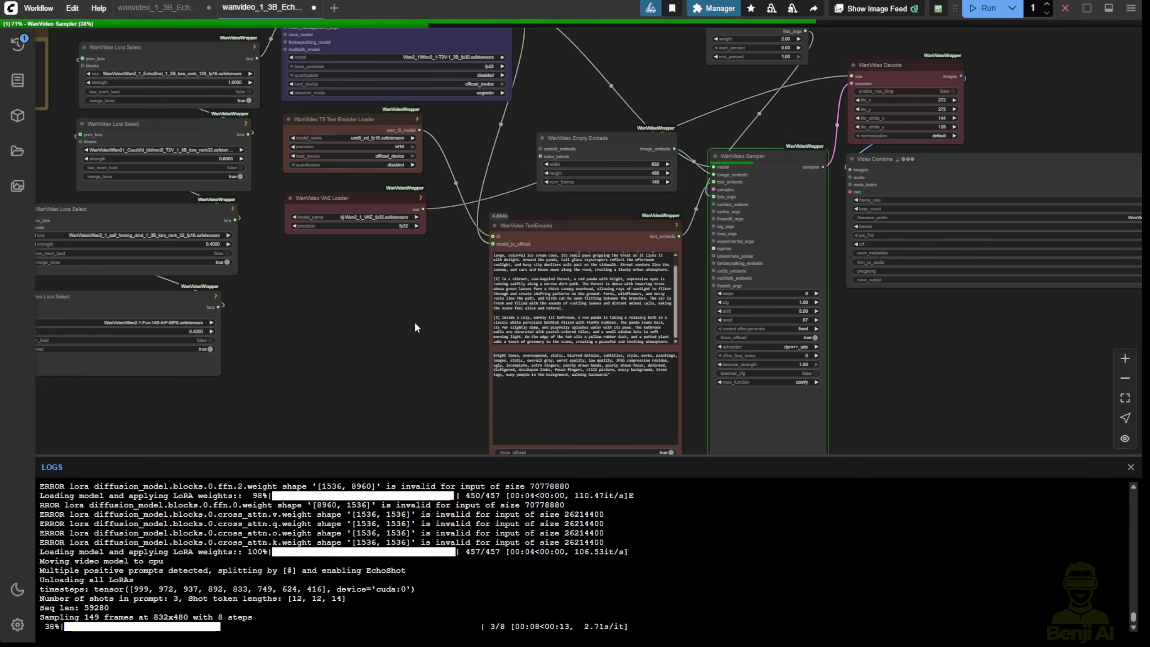
scroll(414, 324, up, 2)
scroll(459, 308, up, 3)
scroll(460, 297, up, 3)
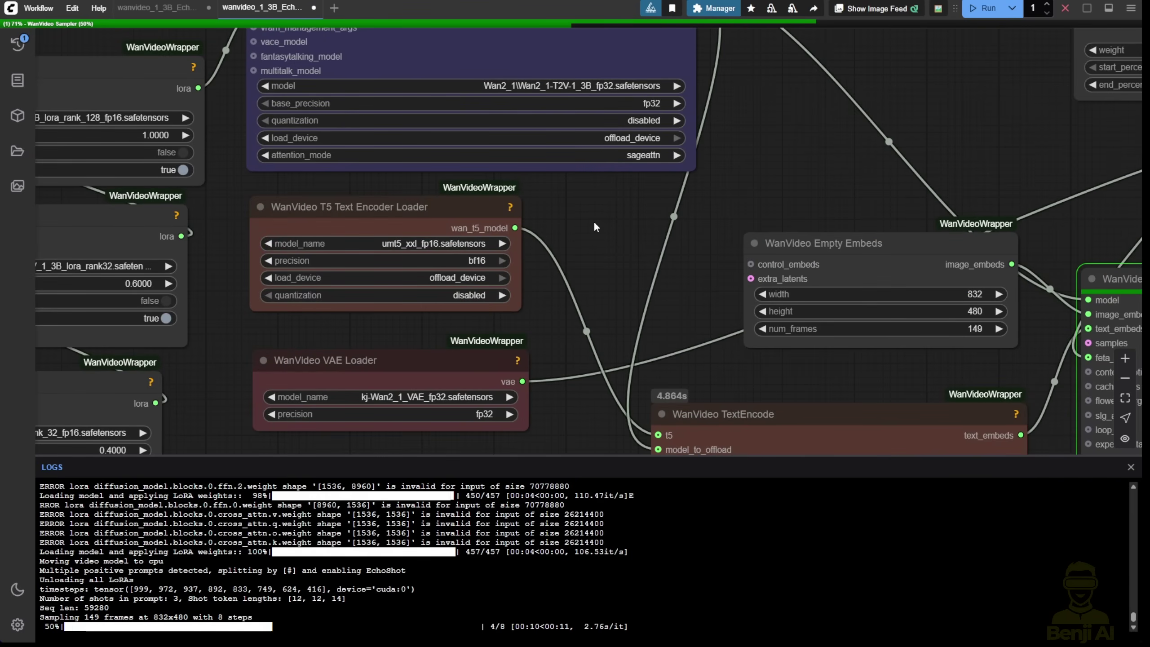
scroll(593, 221, down, 1)
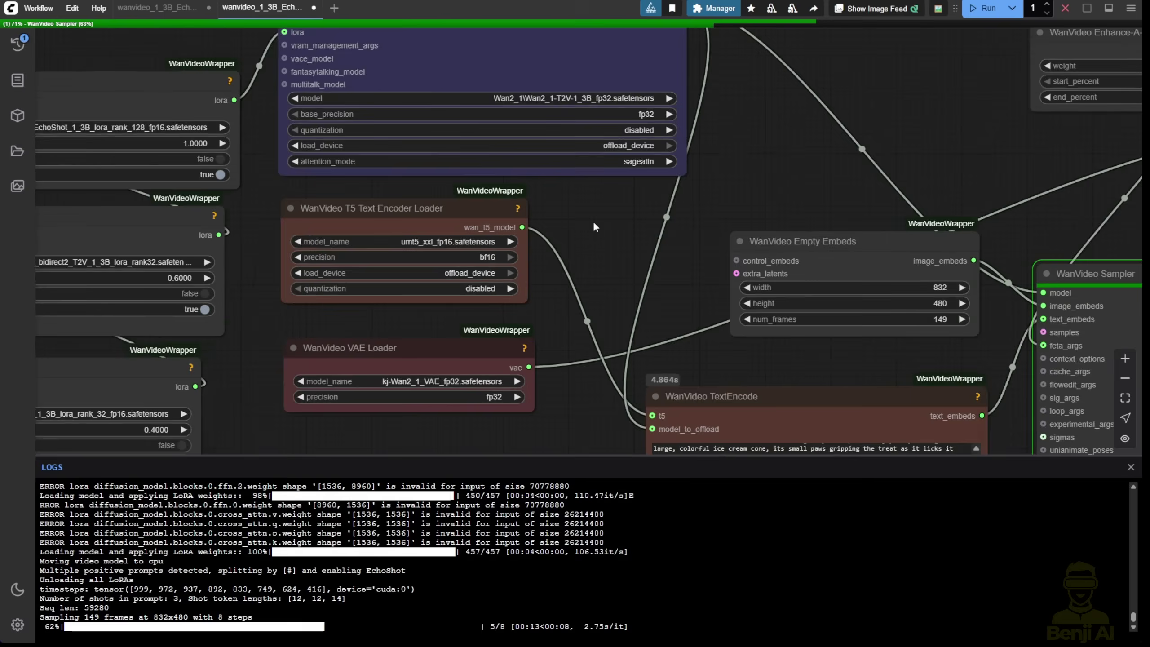
Step: Move the Empty Embeds and TextEncode nodes slightly up
drag(593, 222, 572, 29)
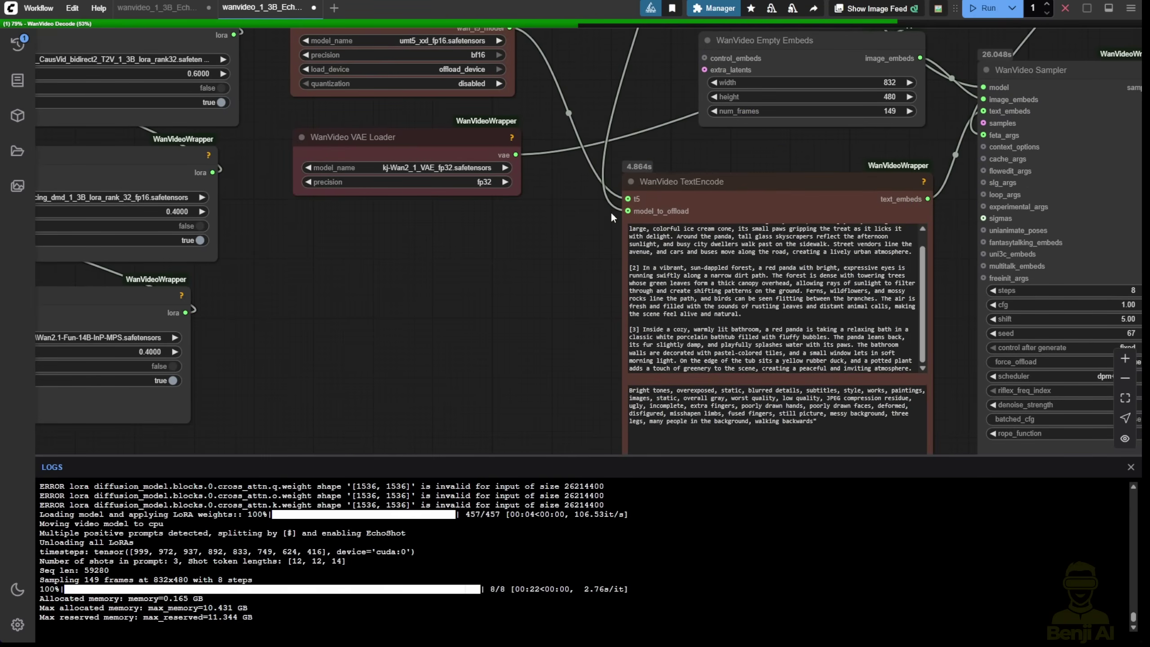
drag(631, 99, 579, 236)
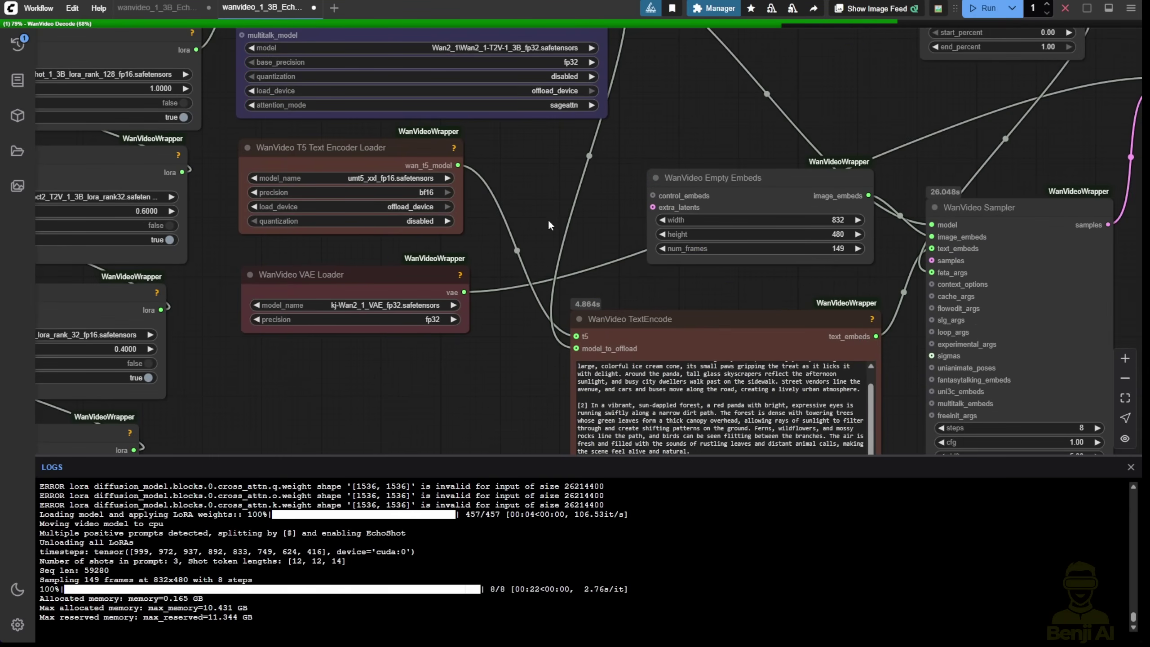
drag(733, 177, 731, 124)
drag(725, 320, 732, 265)
drag(522, 213, 568, 331)
scroll(567, 324, down, 2)
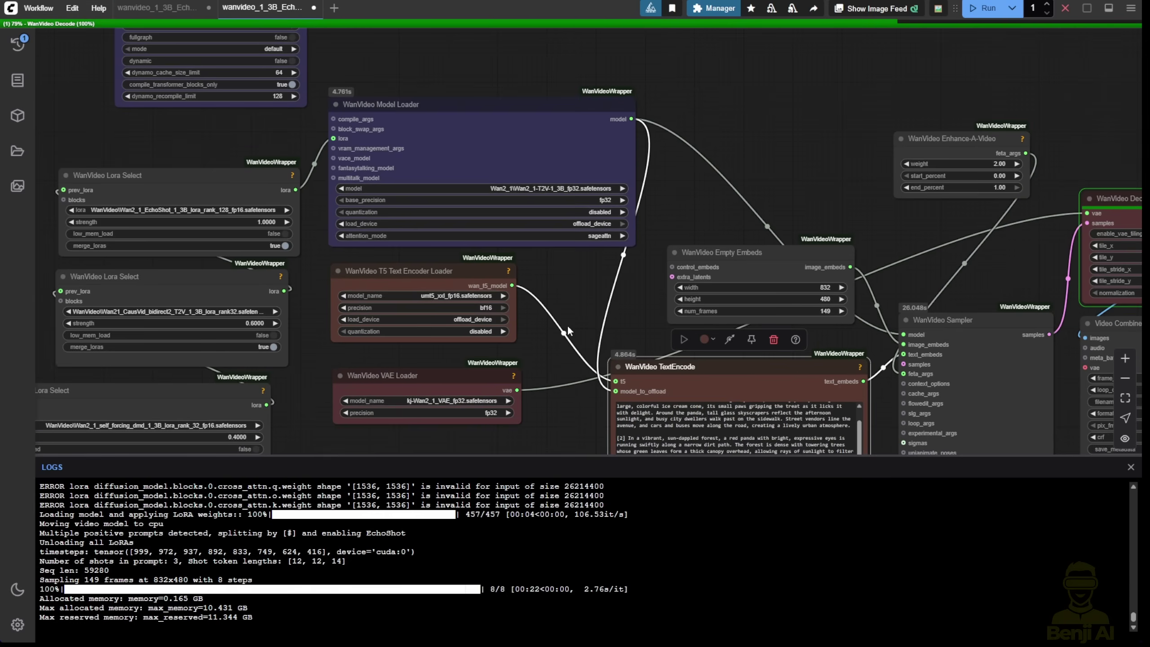
drag(545, 381, 181, 174)
Step: Turn on Show preview in Video Combine and center the playing red panda clip
right_click(856, 141)
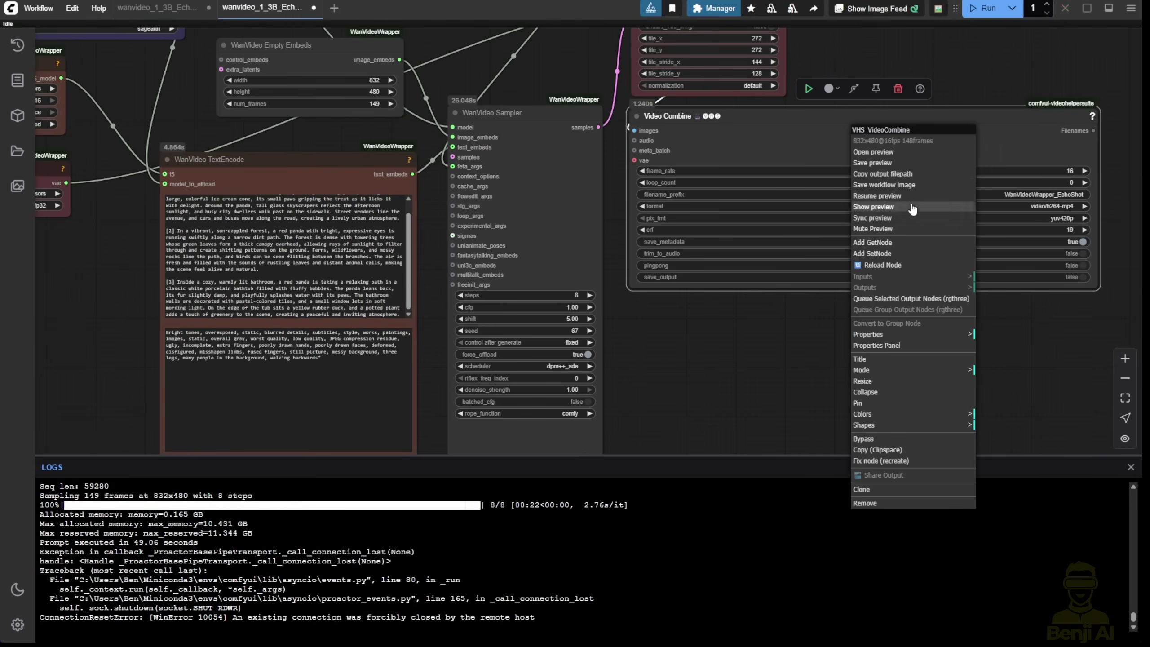
click(861, 212)
scroll(612, 306, down, 2)
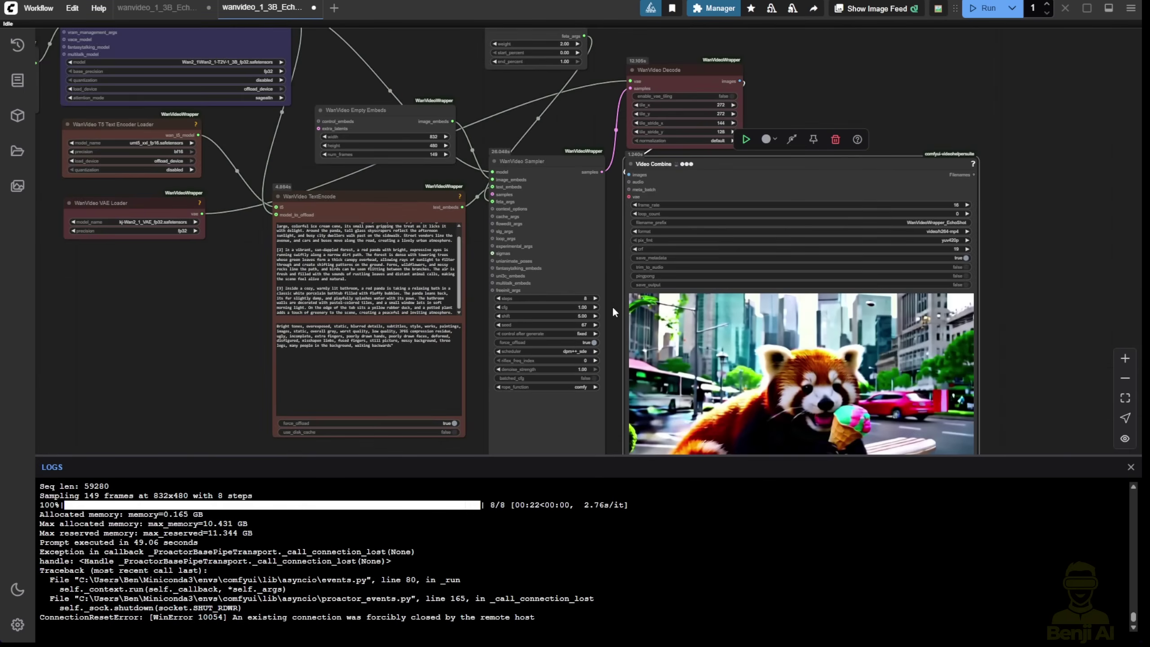
drag(613, 306, 605, 167)
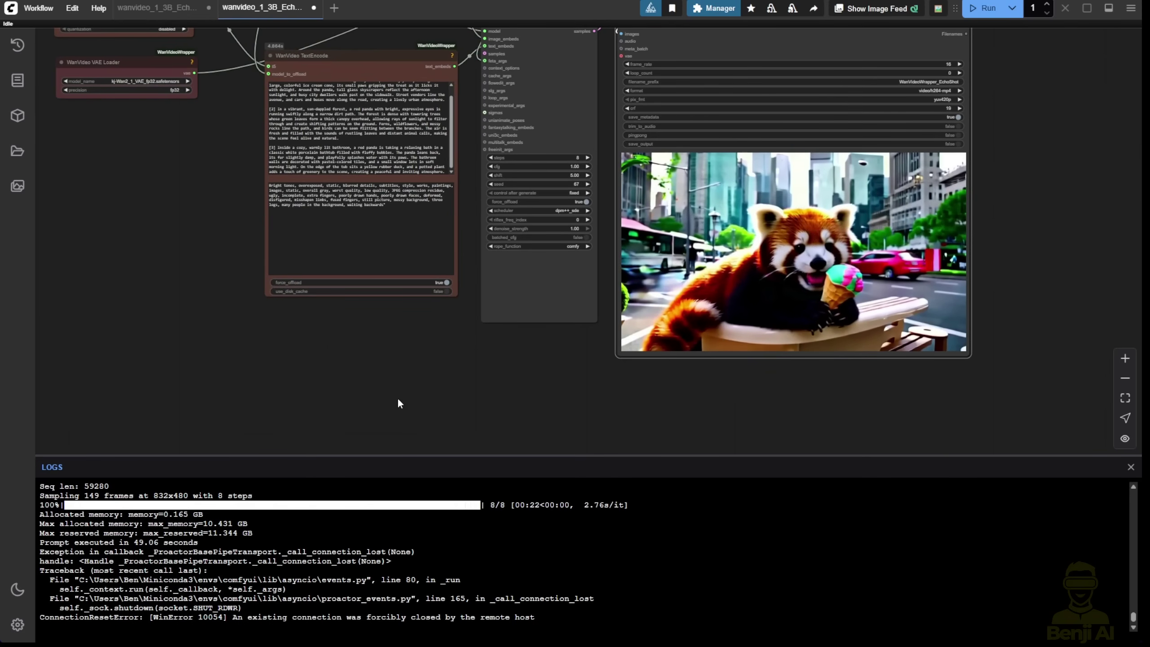
scroll(462, 545, up, 4)
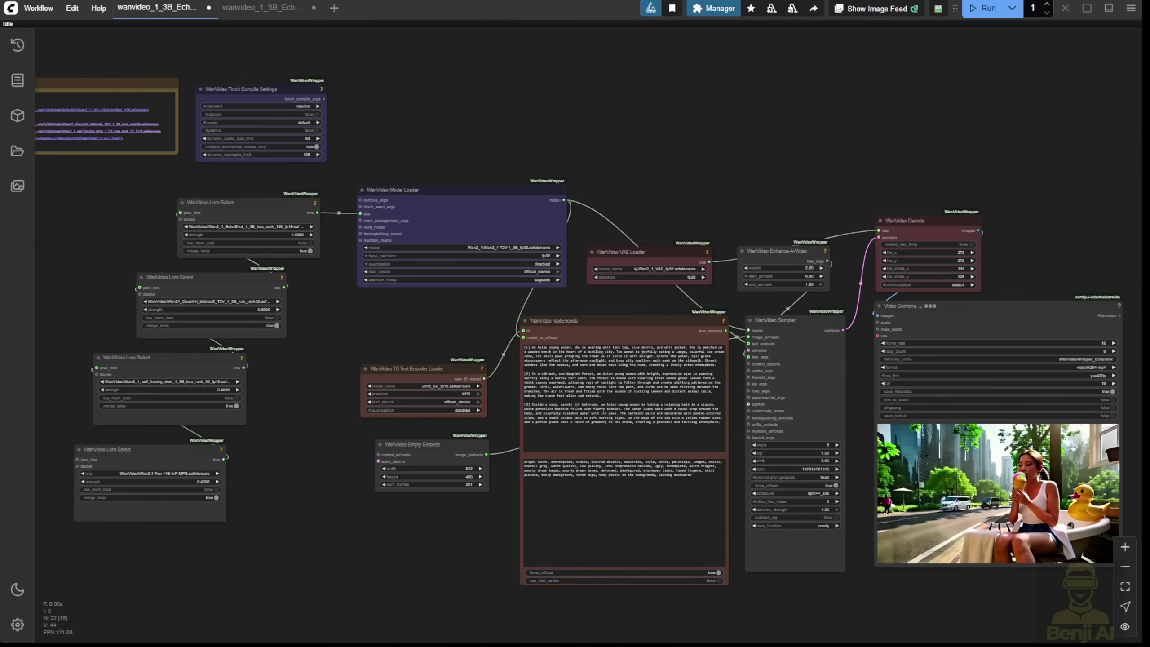
Step: Zoom in on the humanoid robot shot prompts in the other workflow
scroll(499, 438, up, 3)
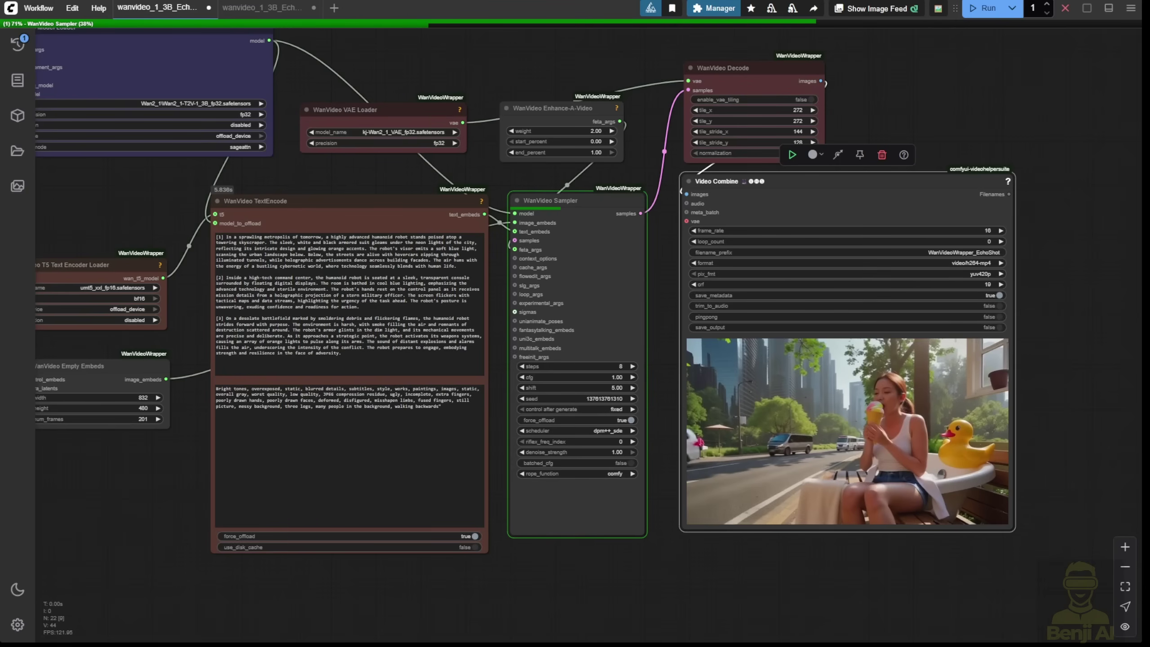
Step: Show the run log and look over the robot workflow's embeds and sampler settings
drag(400, 162, 514, 147)
scroll(446, 299, up, 5)
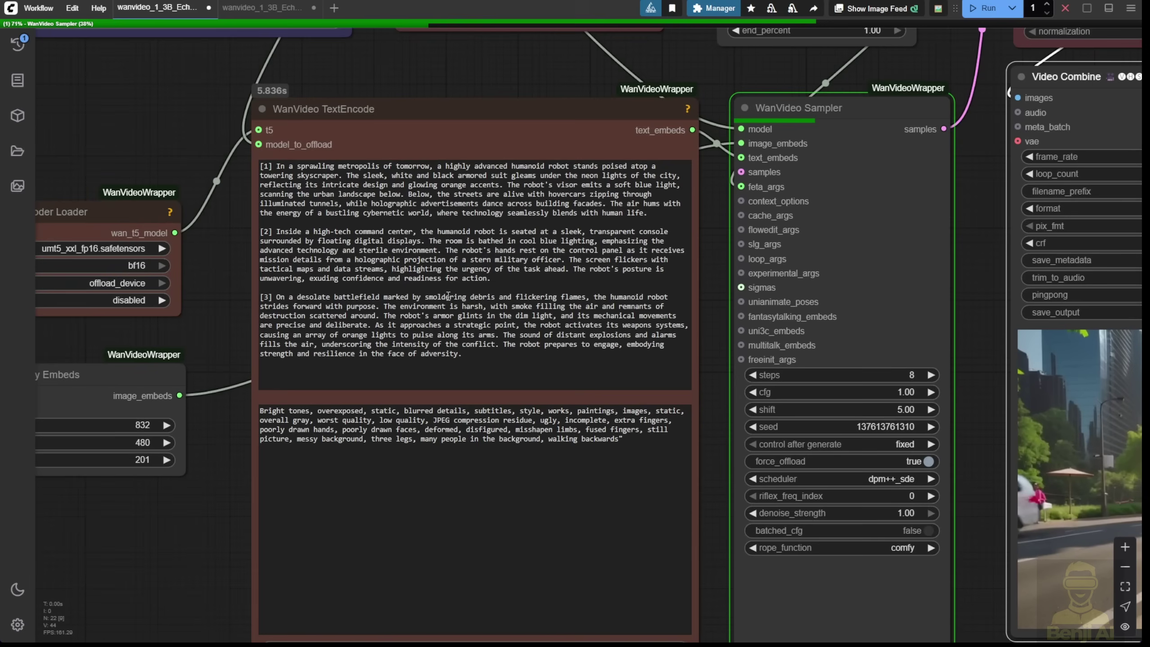
click(1109, 8)
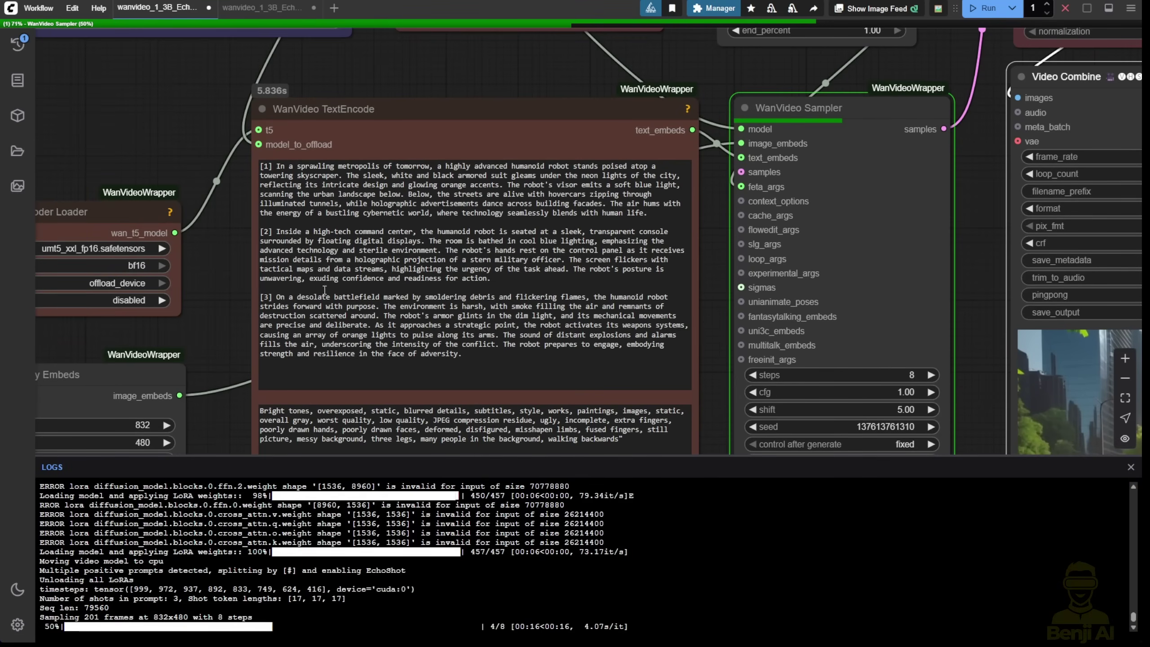
drag(239, 304, 297, 339)
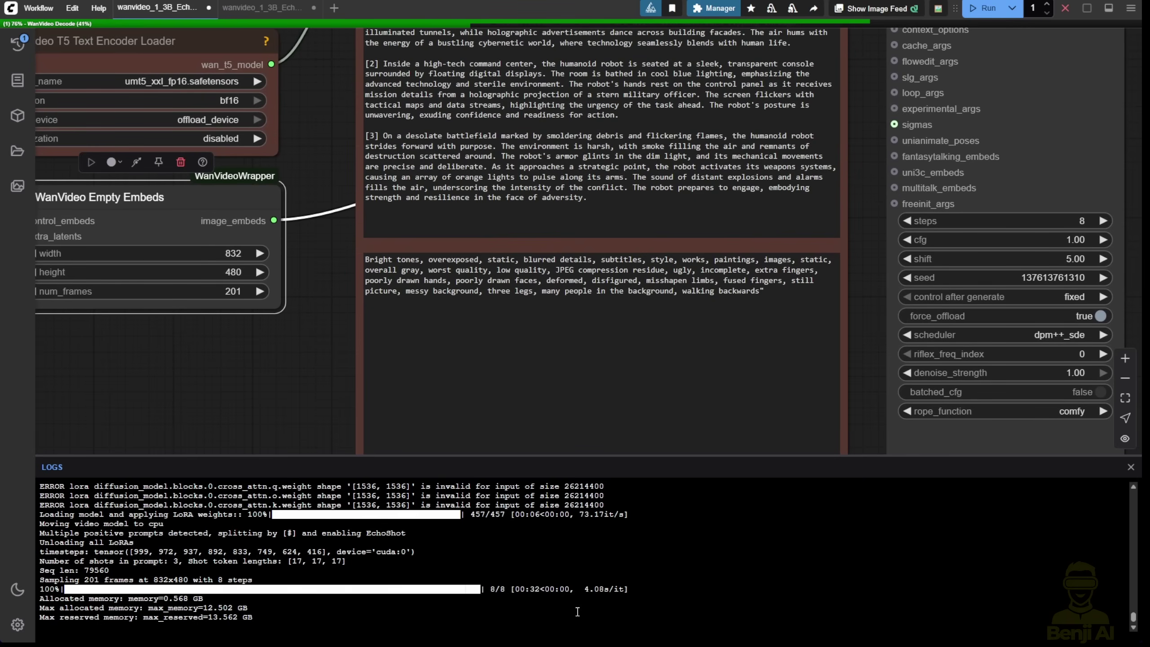
Step: Select the Max allocated and reserved memory lines in the log
drag(262, 618, 89, 606)
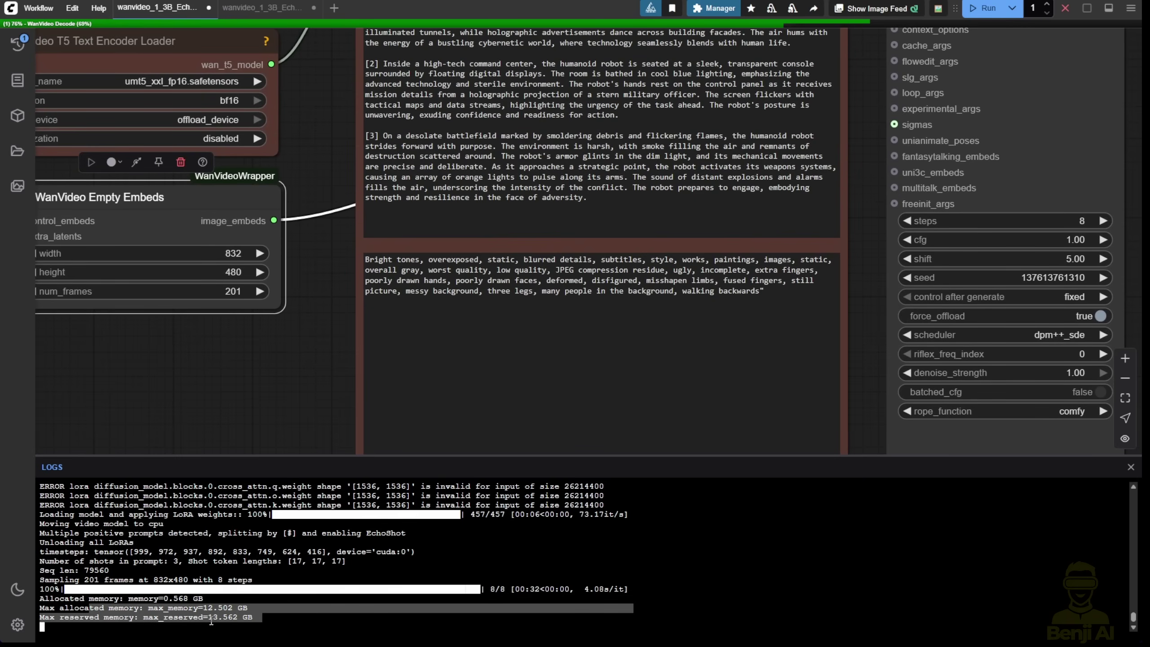
click(244, 426)
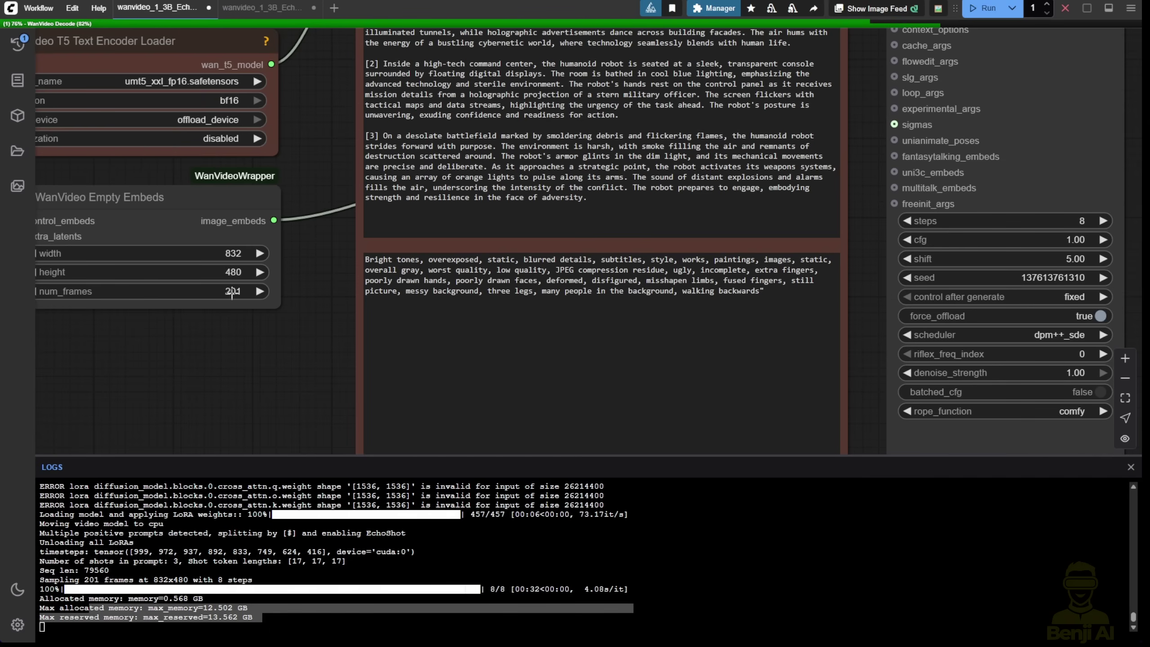
drag(223, 283, 361, 318)
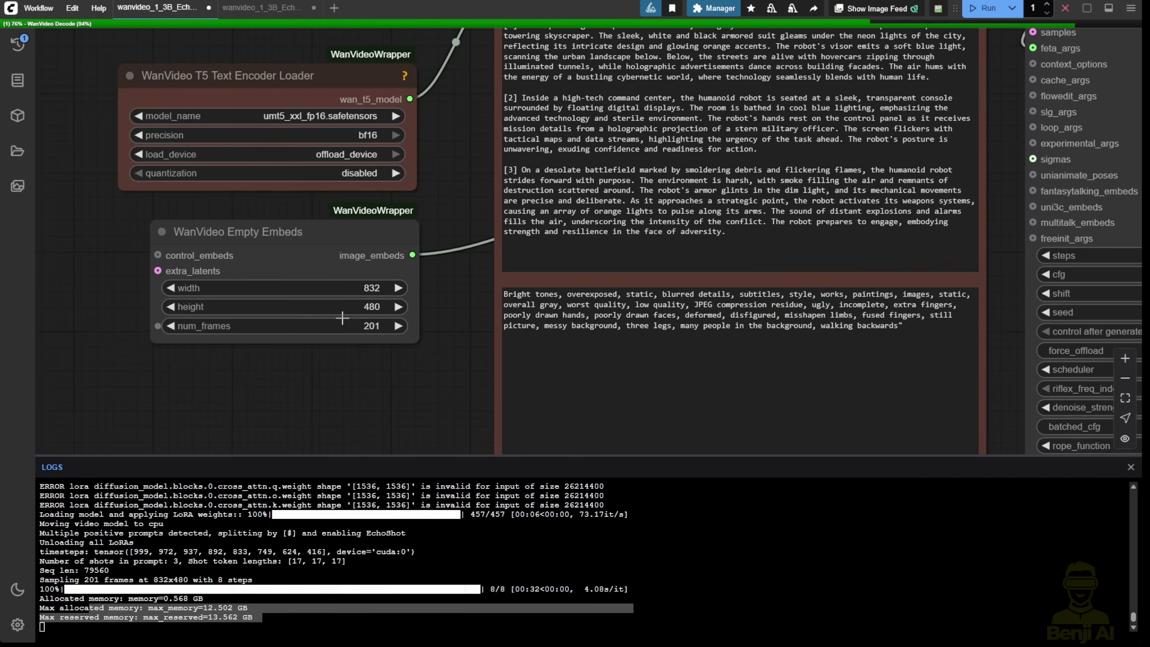
scroll(383, 341, right, 14)
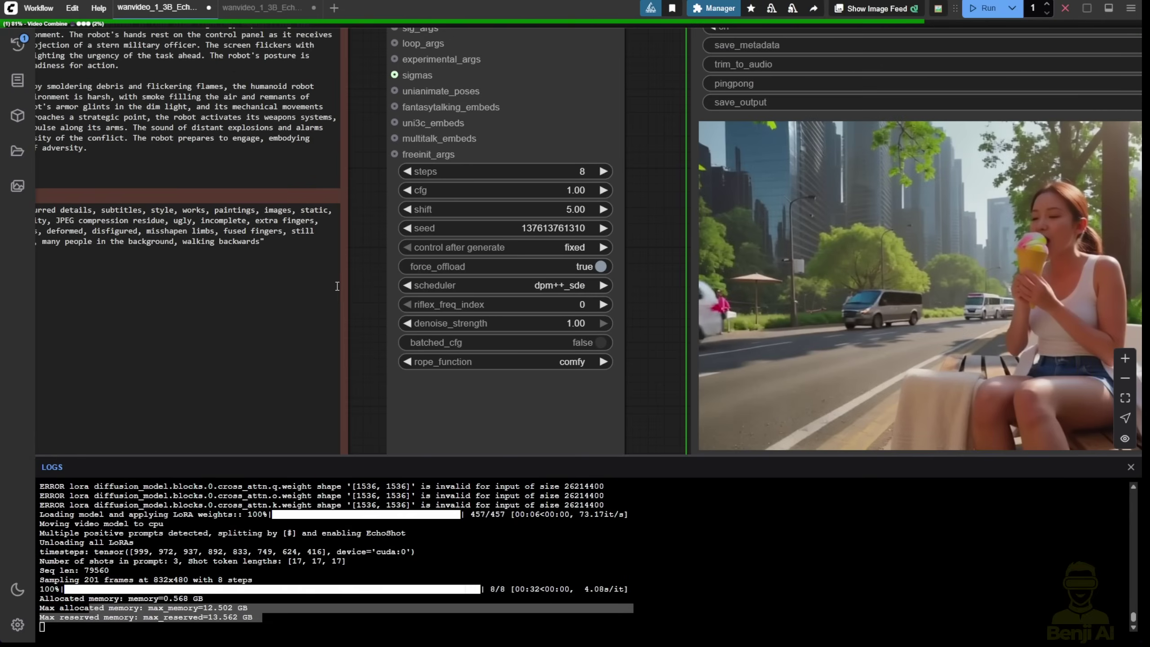
scroll(338, 284, up, 5)
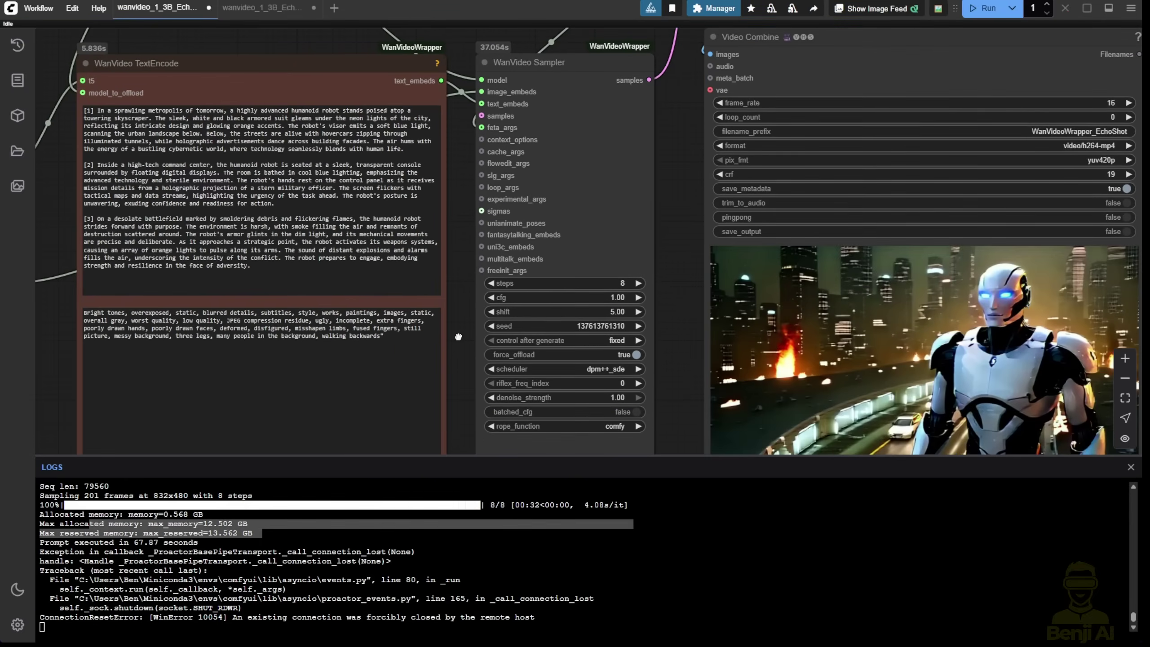
Step: Save a copy of the humanoid robot video from the Video Combine preview
drag(459, 337, 253, 262)
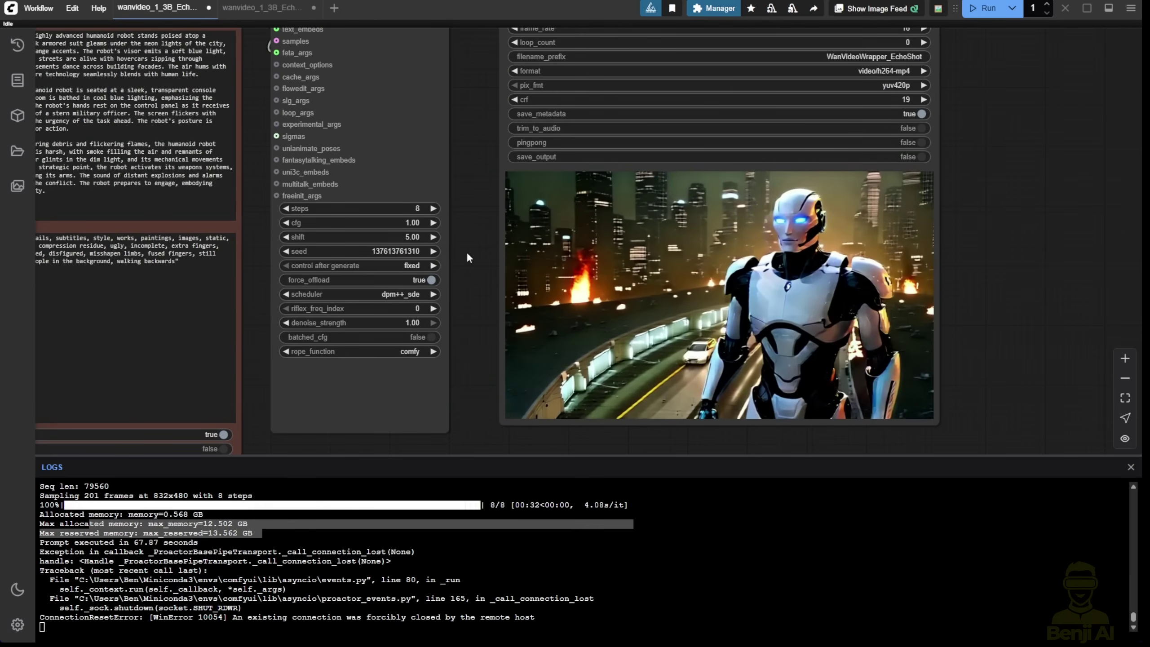
right_click(633, 227)
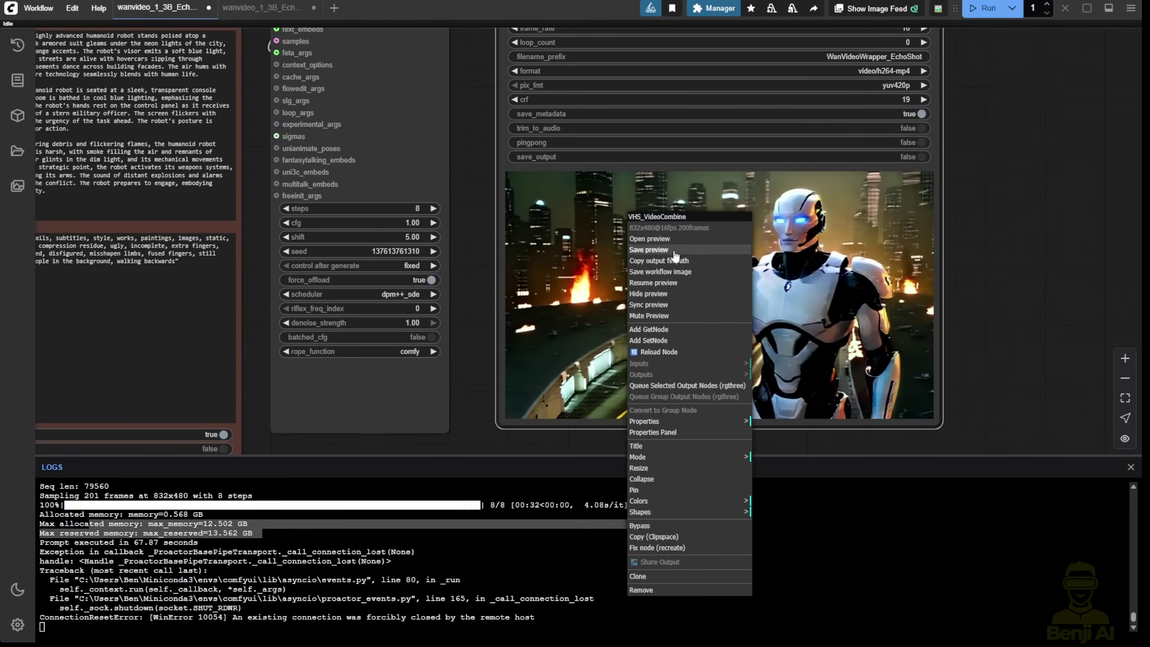
click(641, 323)
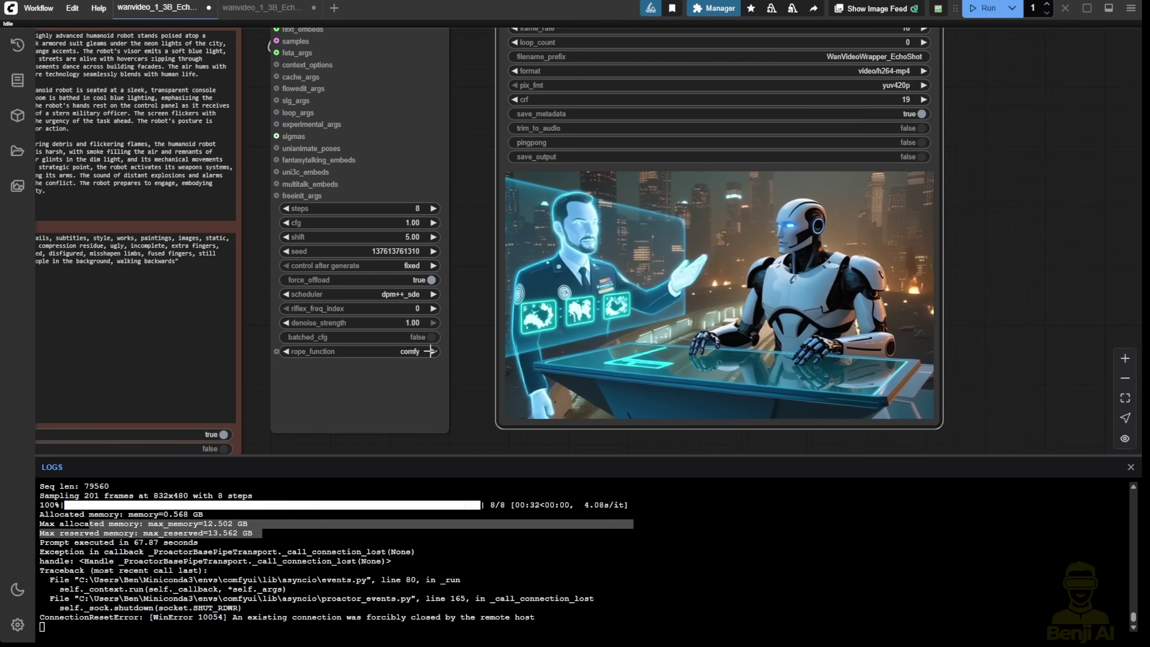
Step: Zoom out and pan over the workflow to review the robot video's shots
scroll(461, 342, down, 1)
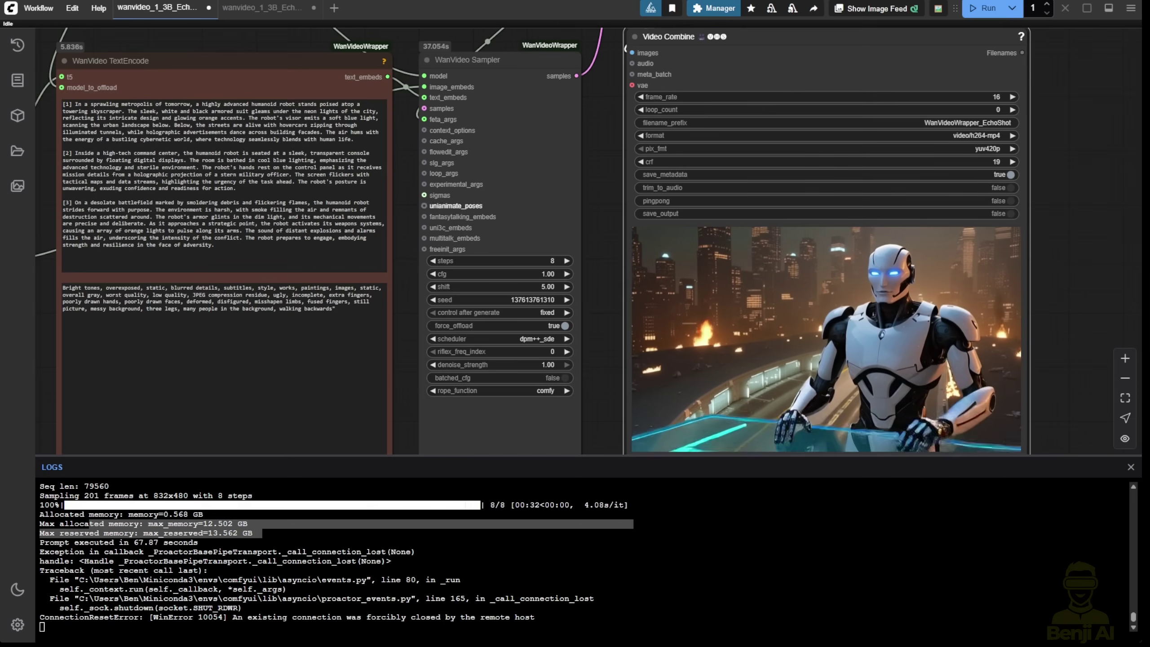
drag(58, 168, 123, 209)
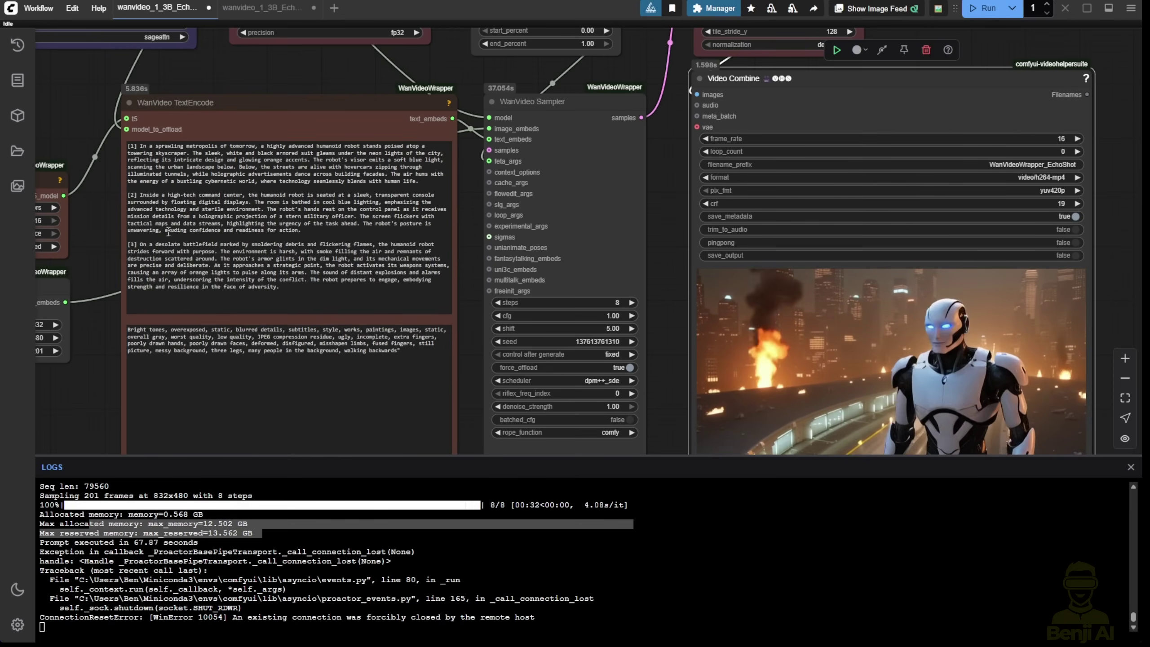
scroll(658, 354, down, 3)
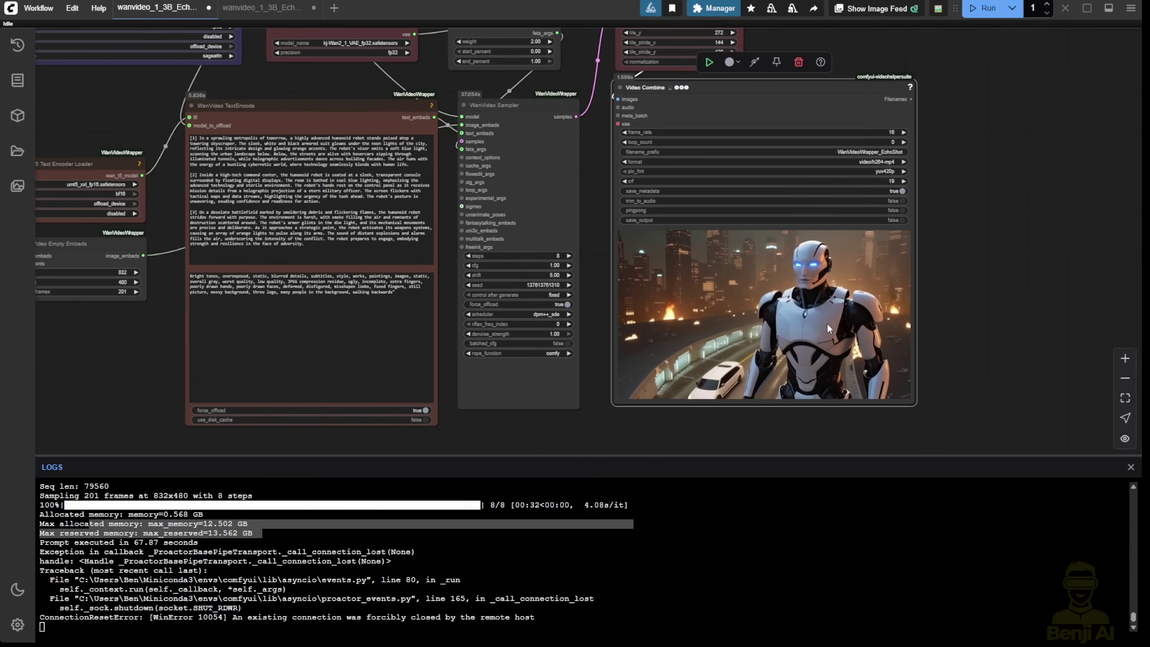
scroll(829, 325, up, 2)
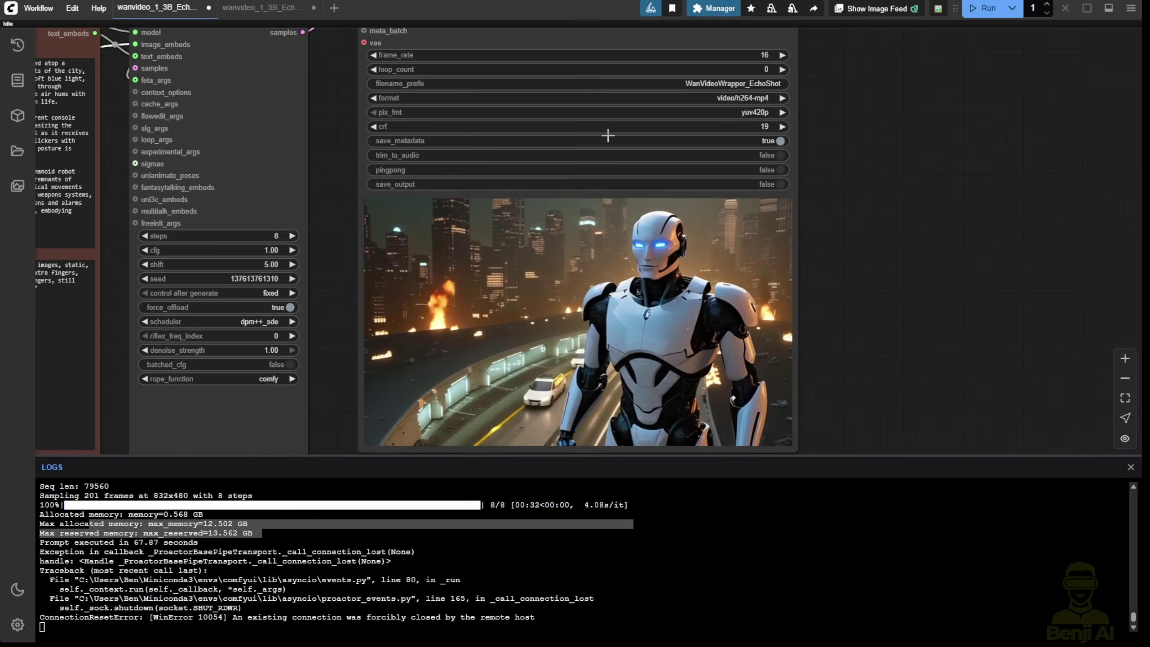
scroll(341, 276, down, 5)
drag(342, 276, 782, 443)
drag(305, 258, 454, 158)
scroll(275, 229, down, 2)
Step: Nudge the Empty Embeds node up and to the left
drag(273, 220, 262, 262)
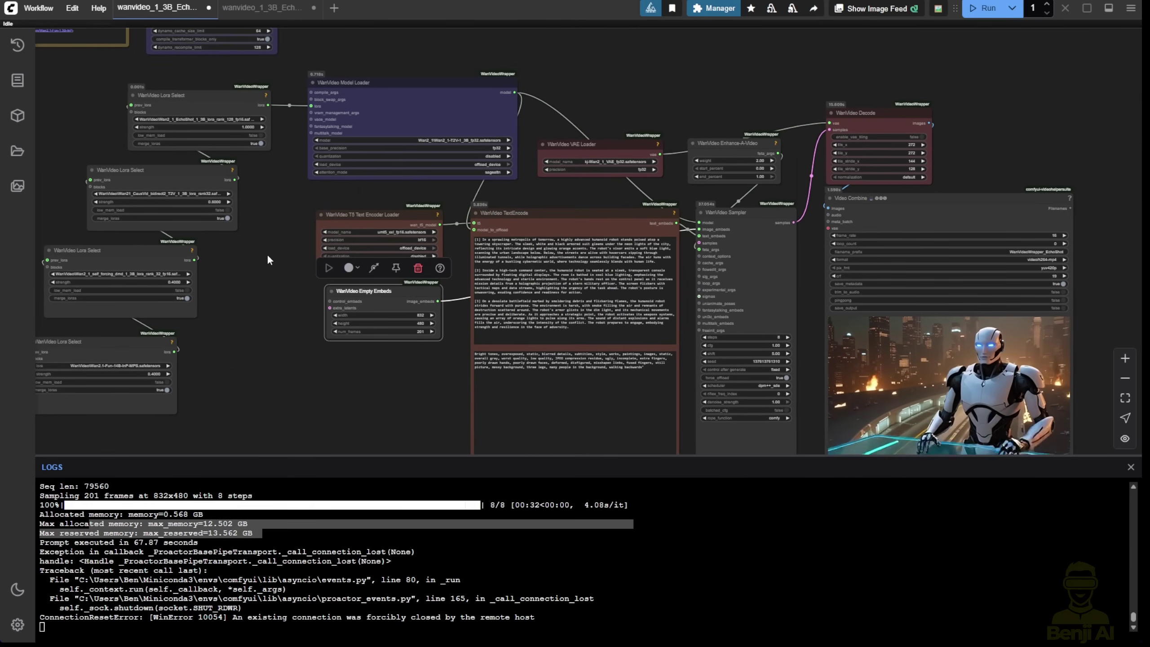
scroll(365, 334, up, 4)
drag(364, 333, 207, 355)
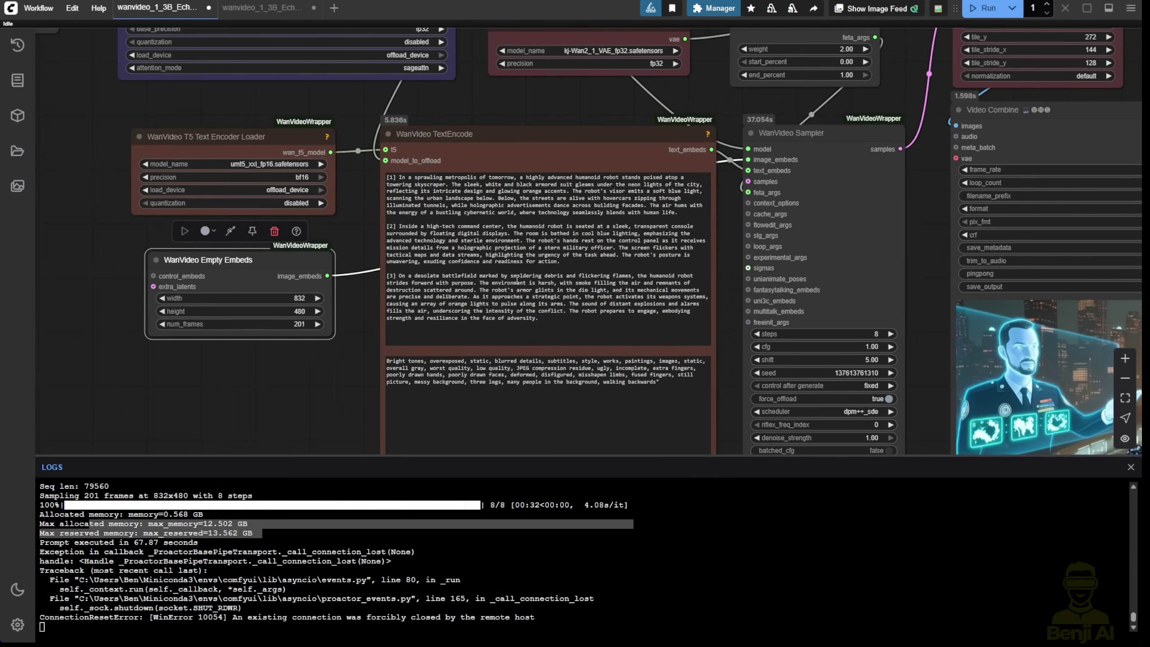
drag(299, 248, 296, 240)
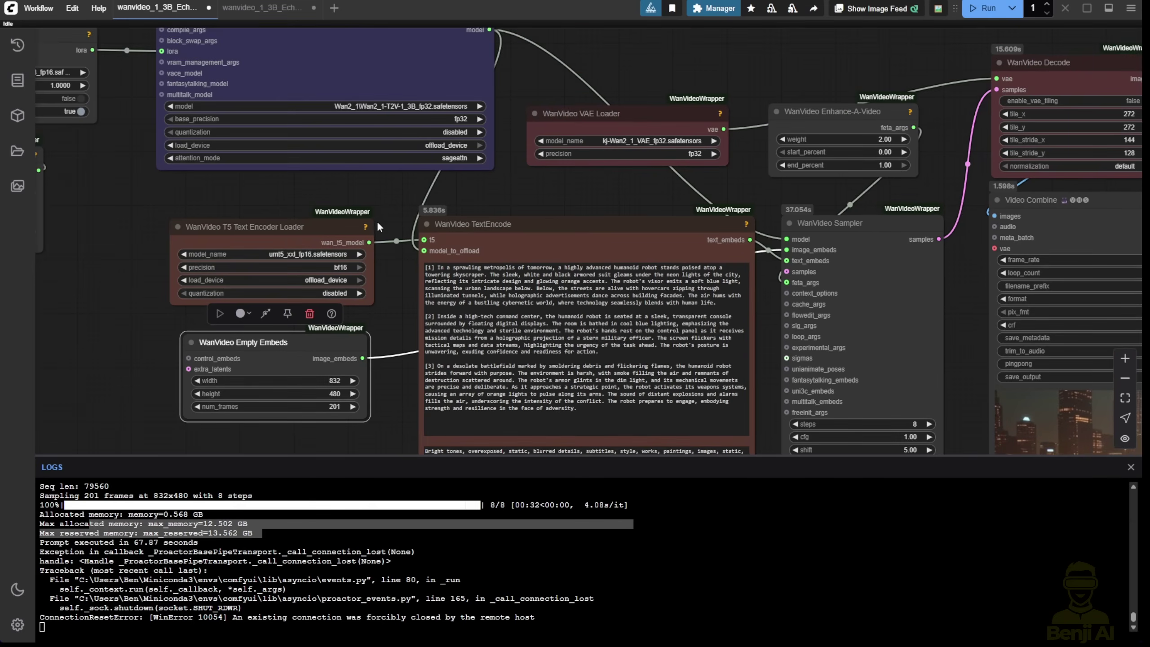
Step: Place VACE Module Select beside the Model Loader, with T5 Encoder Loader and Empty Embeds below
drag(377, 221, 398, 318)
scroll(416, 253, up, 5)
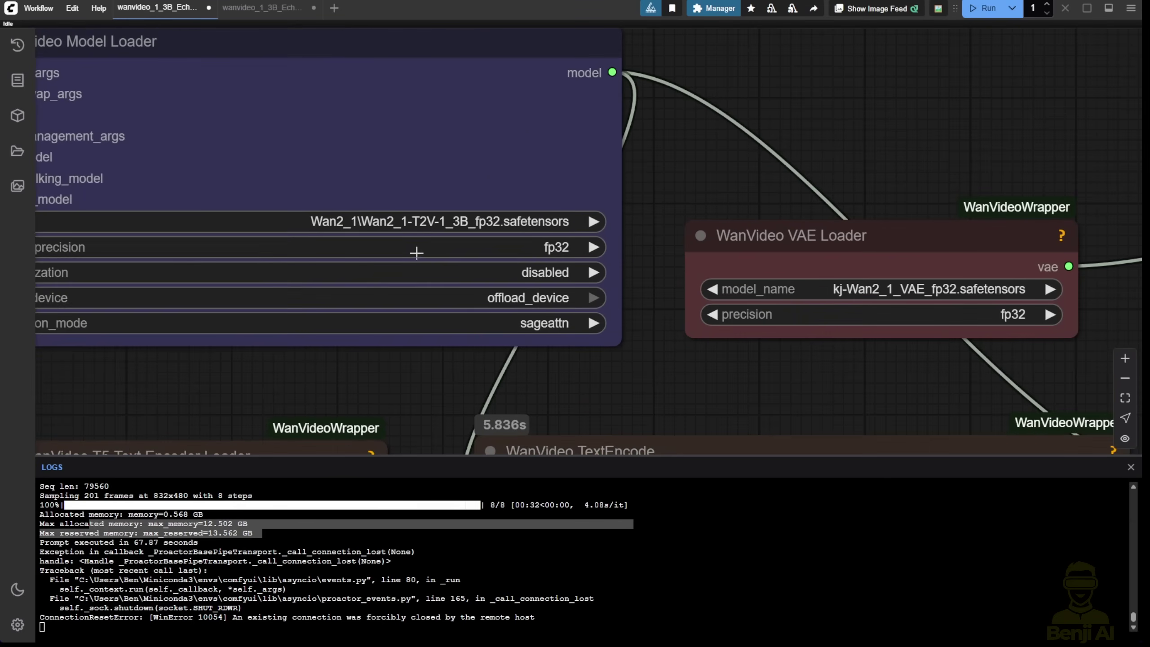
scroll(427, 216, up, 4)
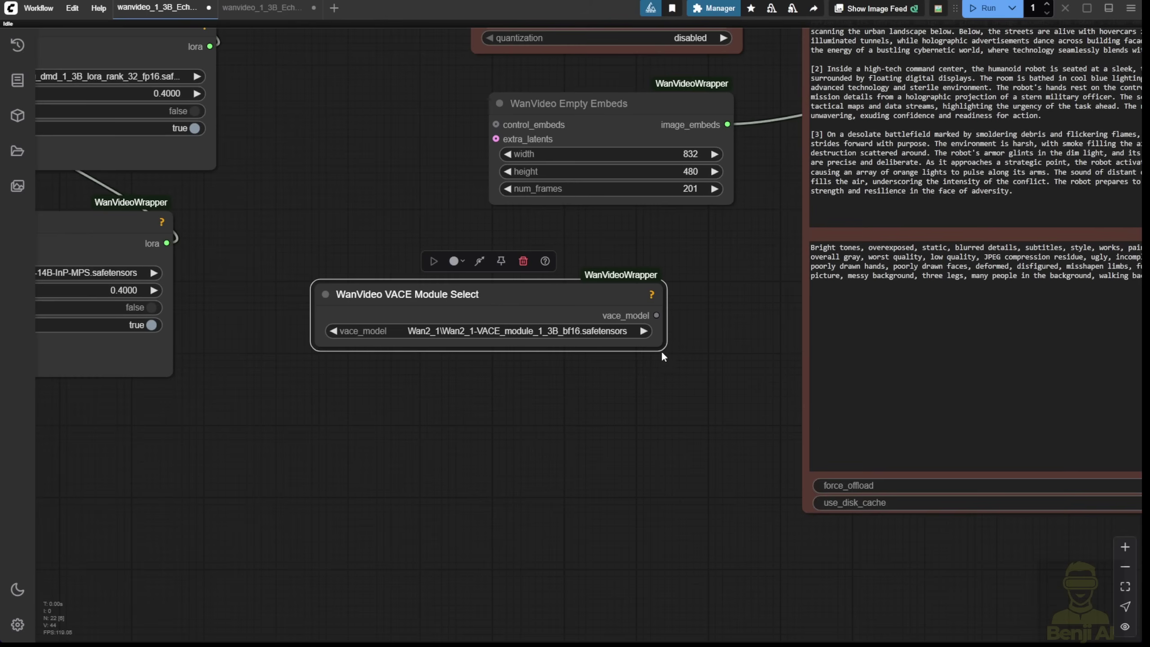
scroll(661, 351, up, 2)
drag(657, 488, 695, 88)
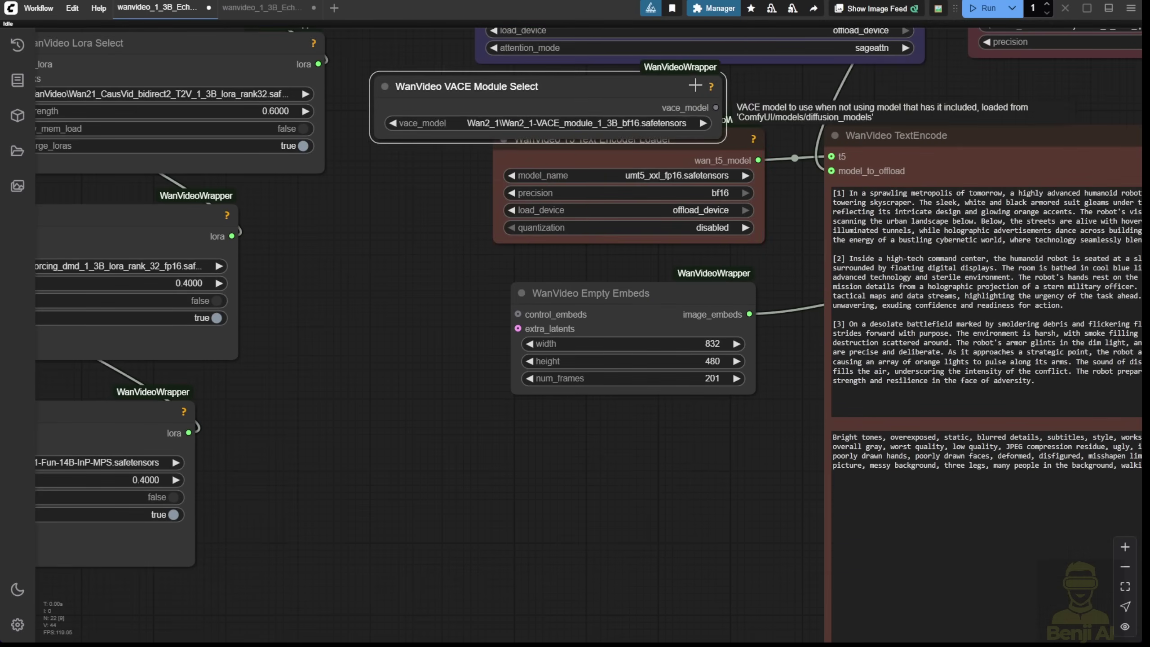
drag(702, 276, 705, 361)
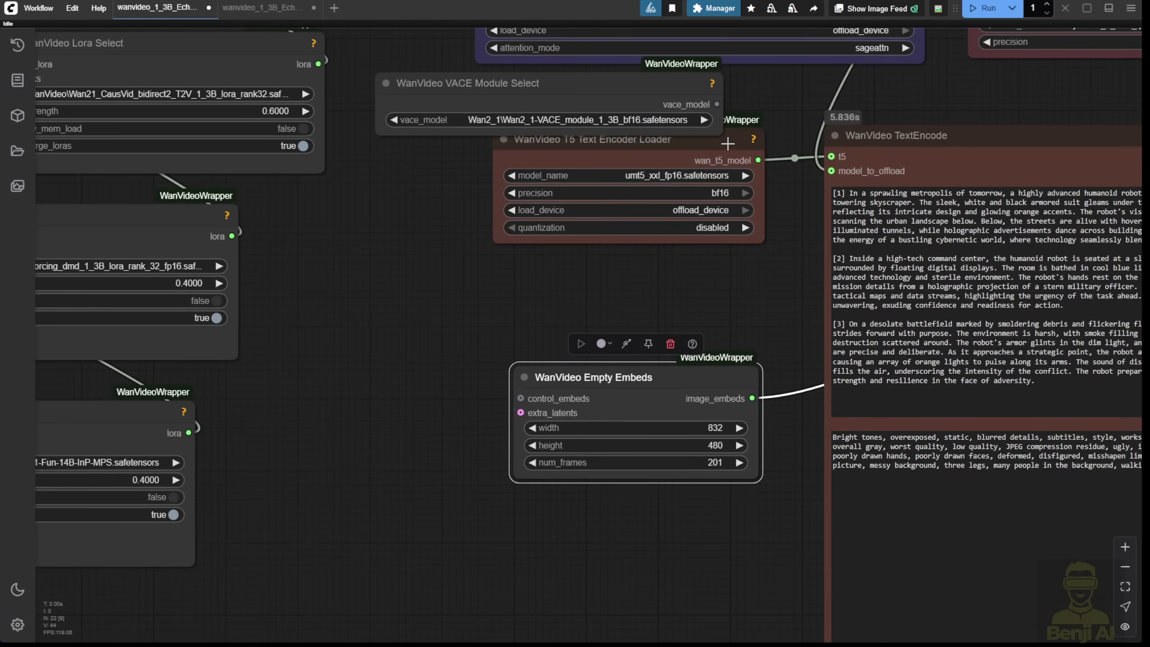
drag(728, 143, 717, 217)
drag(544, 112, 530, 214)
click(530, 214)
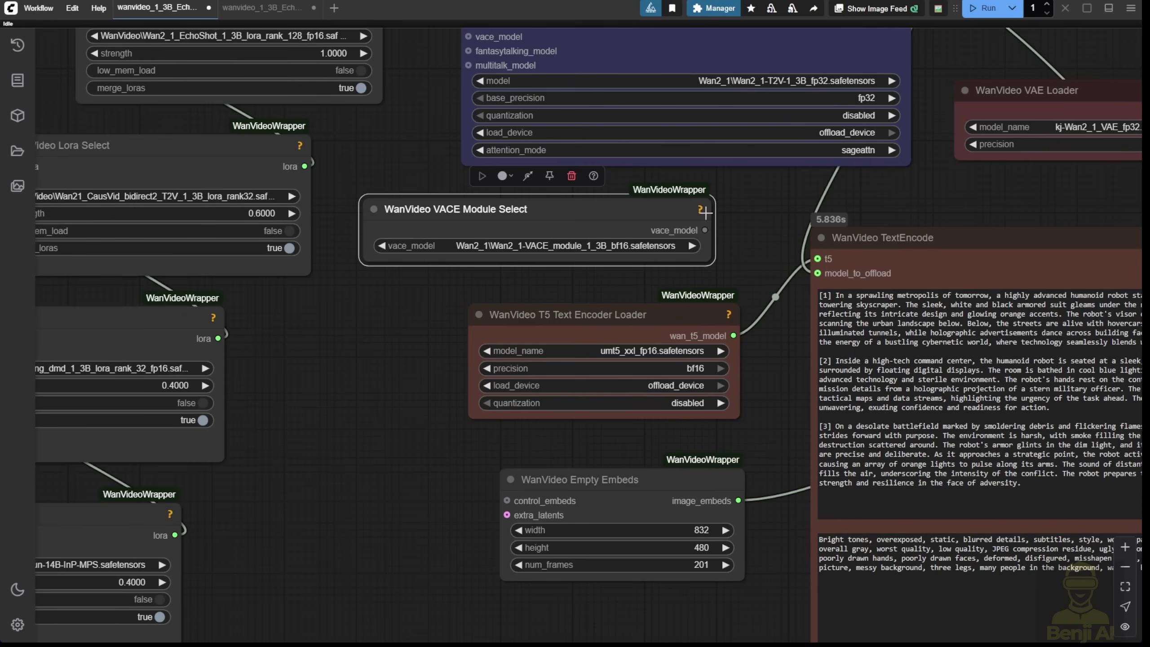
Step: Pan the canvas to show the Model Loader header
drag(739, 215, 655, 297)
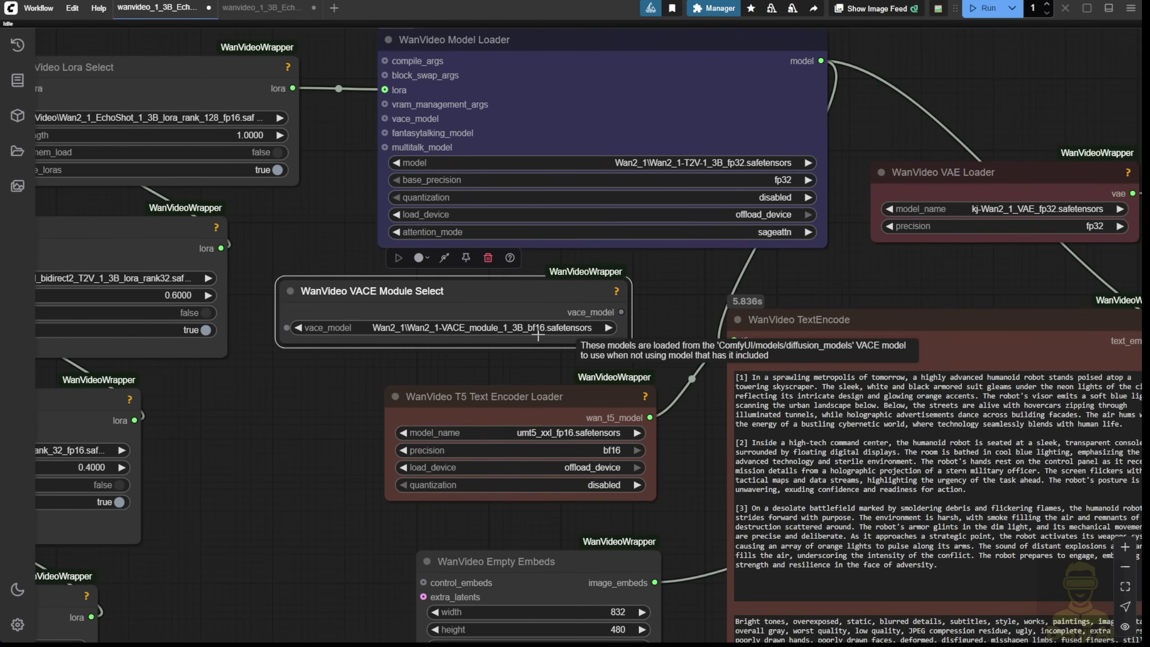
Step: Connect the VACE Module Select vace_model output to the WanVideo Model Loader's vace_model input
scroll(668, 485, up, 3)
scroll(656, 498, down, 2)
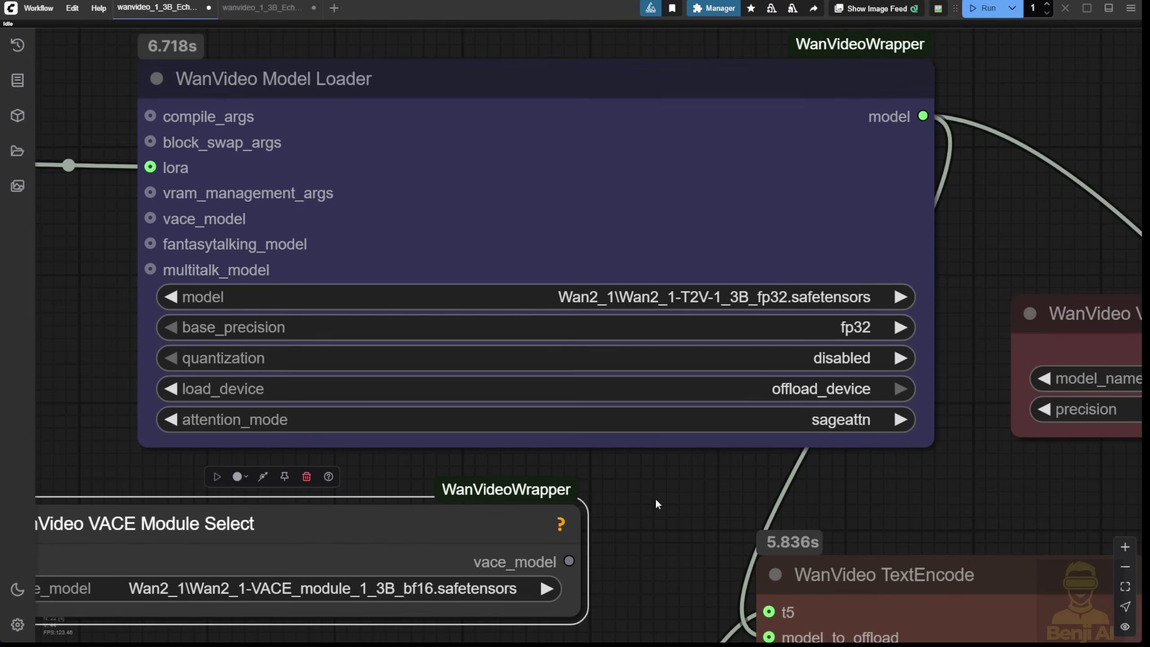
drag(383, 93, 748, 443)
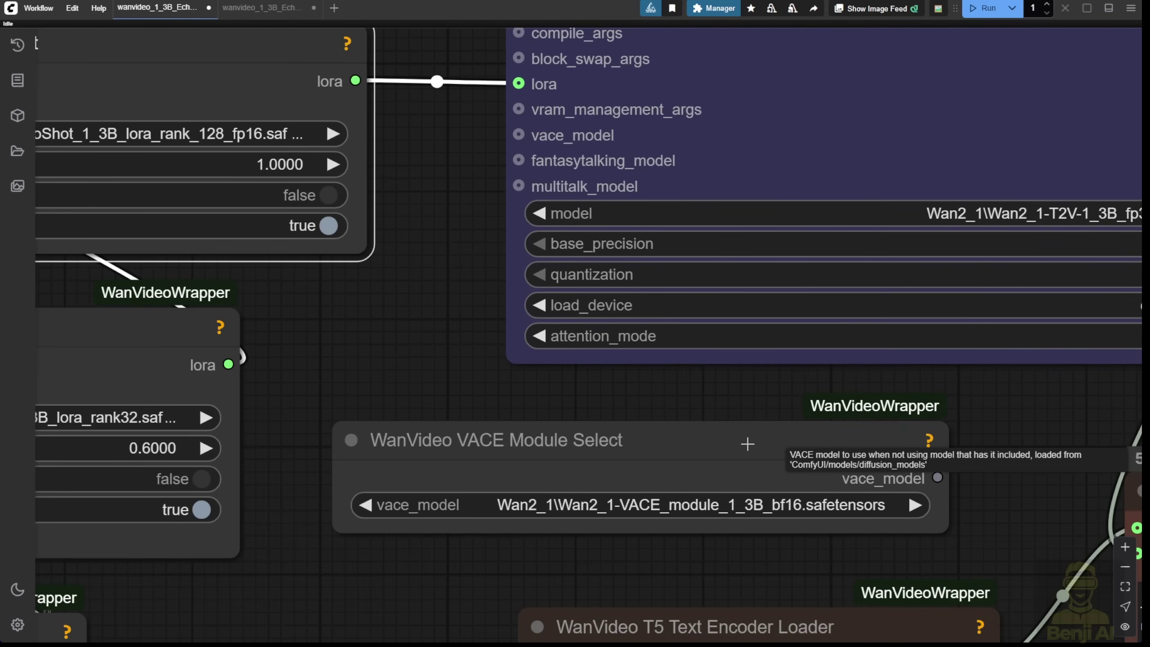
drag(937, 478, 518, 135)
Step: Review the TextEncode, Empty Embeds, Sampler and video output nodes across the graph
scroll(741, 416, down, 6)
drag(741, 415, 357, 106)
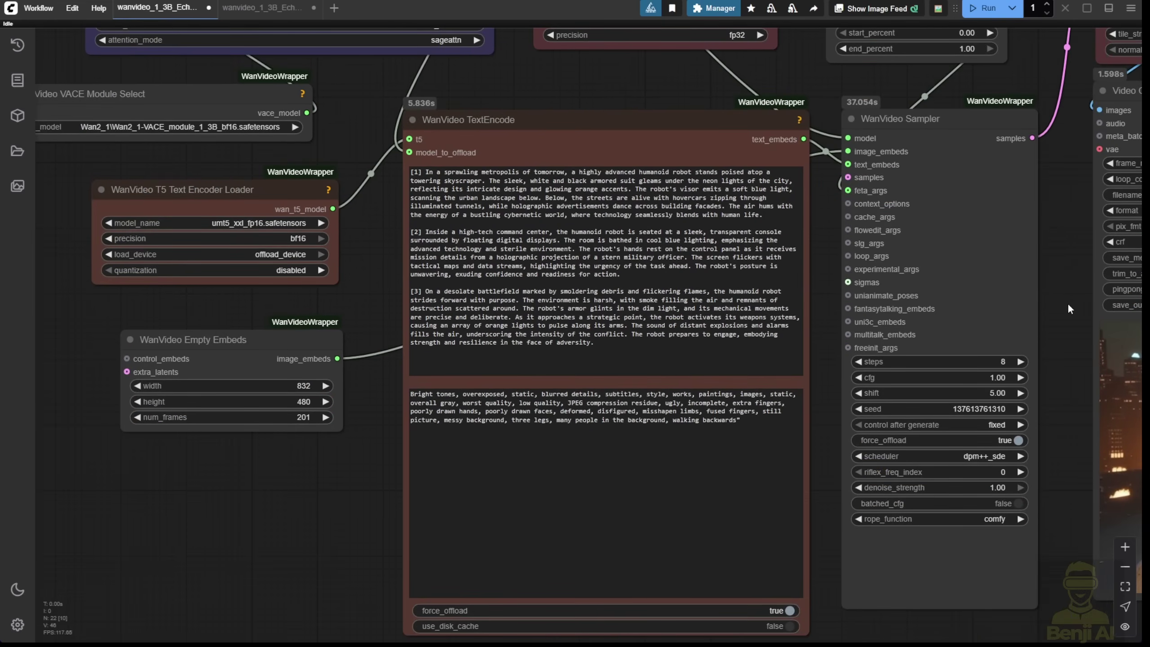
drag(1048, 308, 445, 206)
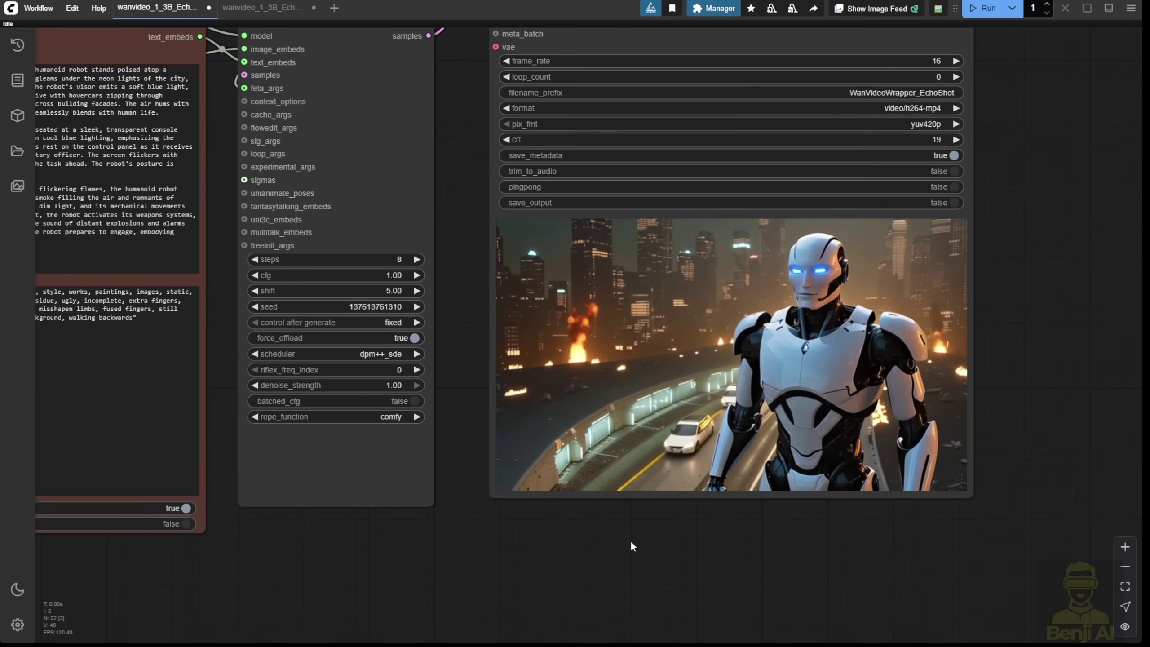
scroll(629, 545, down, 5)
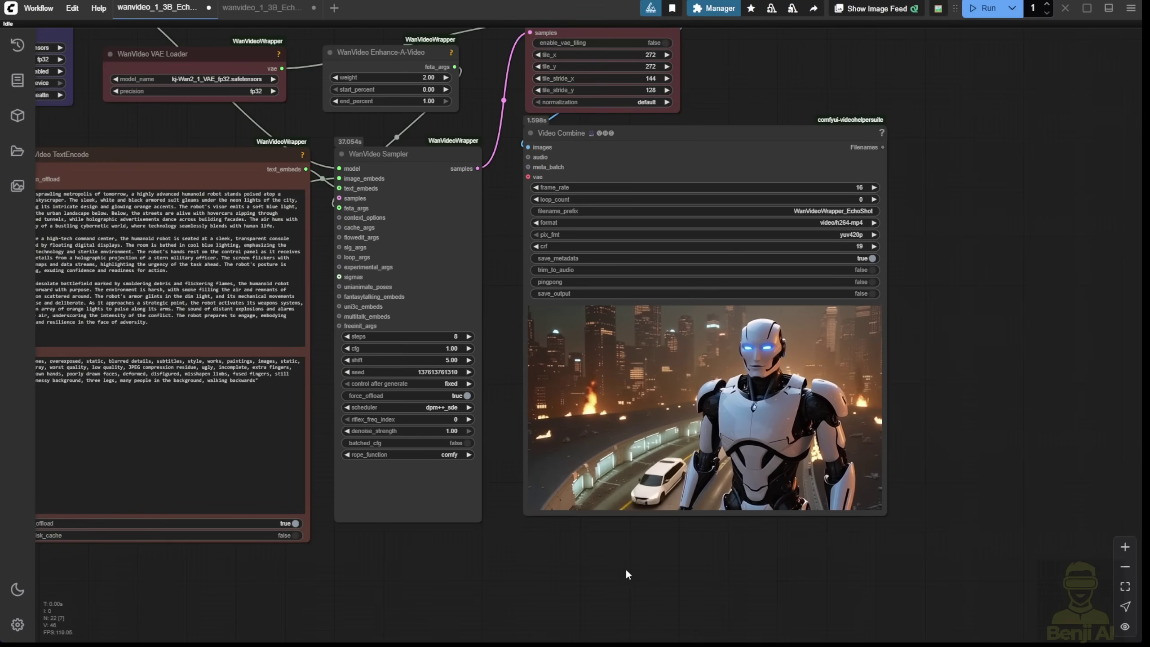
scroll(368, 367, up, 4)
scroll(368, 367, up, 2)
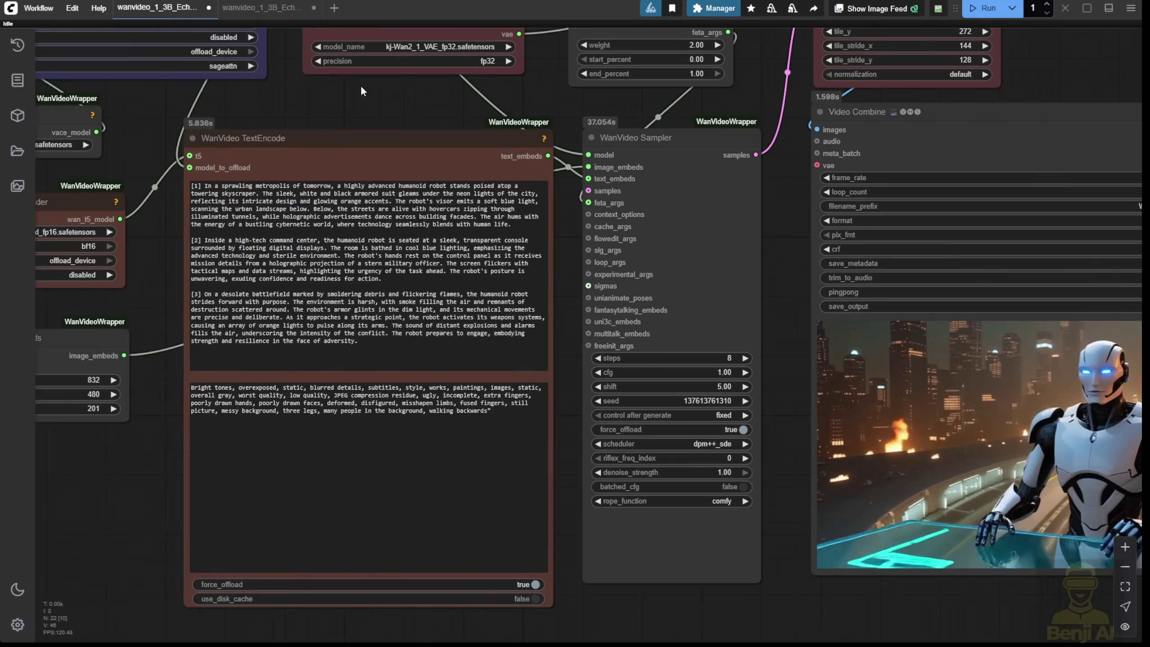
click(394, 272)
scroll(397, 262, up, 2)
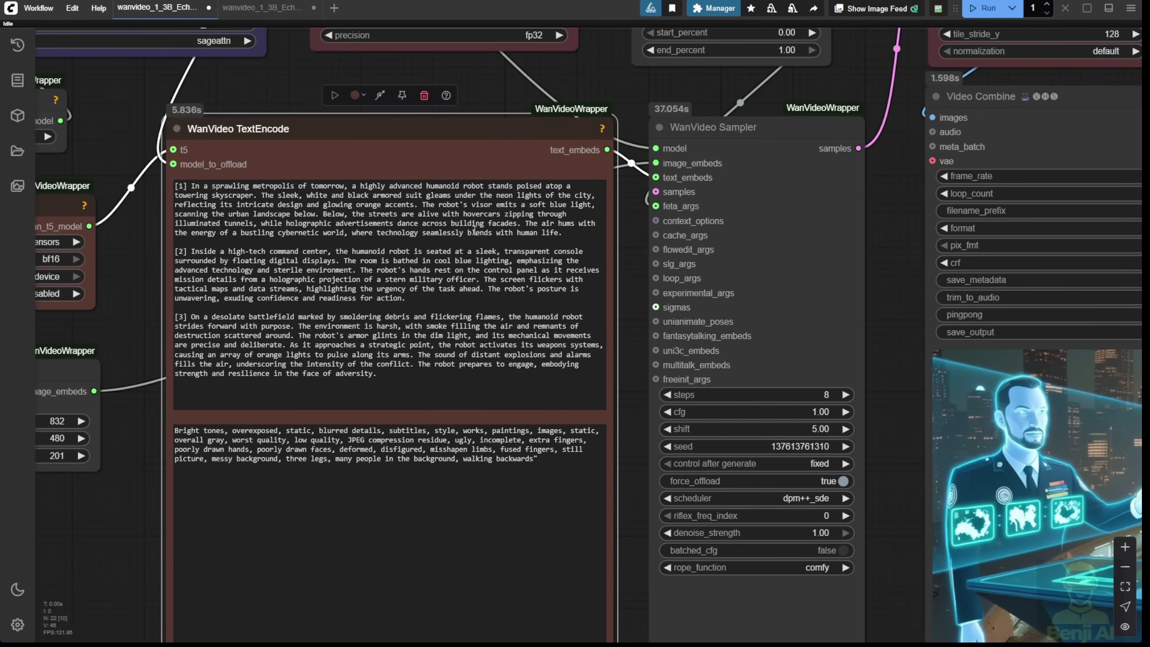
scroll(398, 262, down, 2)
scroll(704, 534, down, 2)
drag(704, 534, 502, 460)
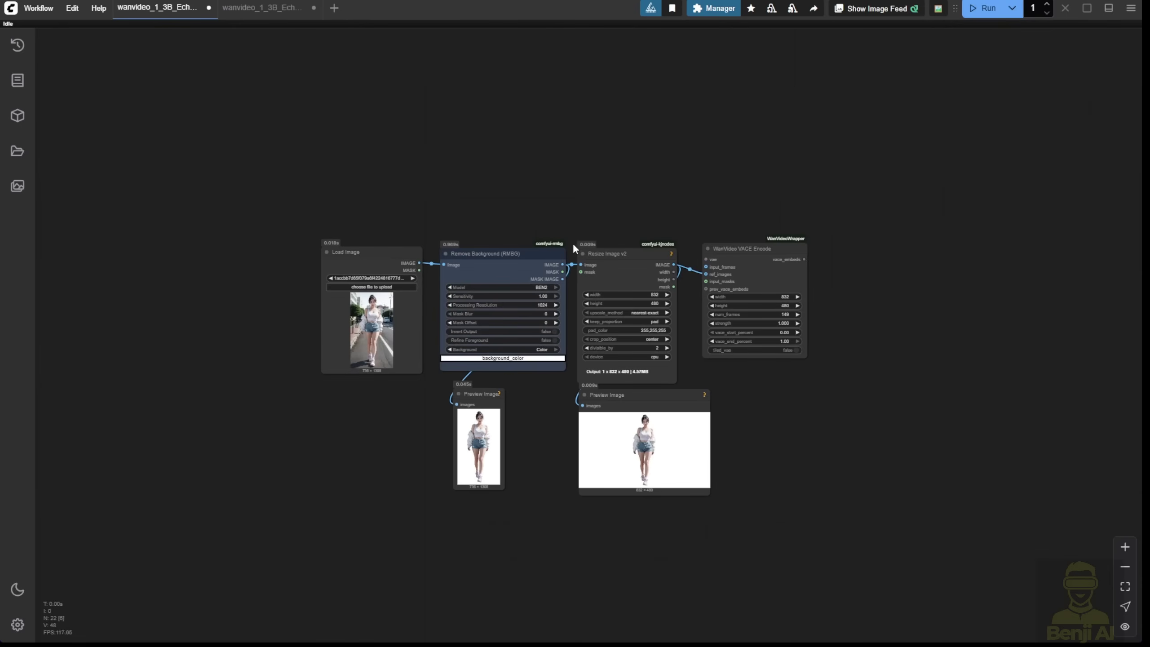
Step: Box-select the six reference-image nodes and move the group up beside the main graph
drag(737, 168, 639, 183)
drag(282, 265, 791, 487)
scroll(848, 390, down, 2)
drag(847, 391, 847, 190)
drag(937, 326, 721, 409)
scroll(721, 409, up, 4)
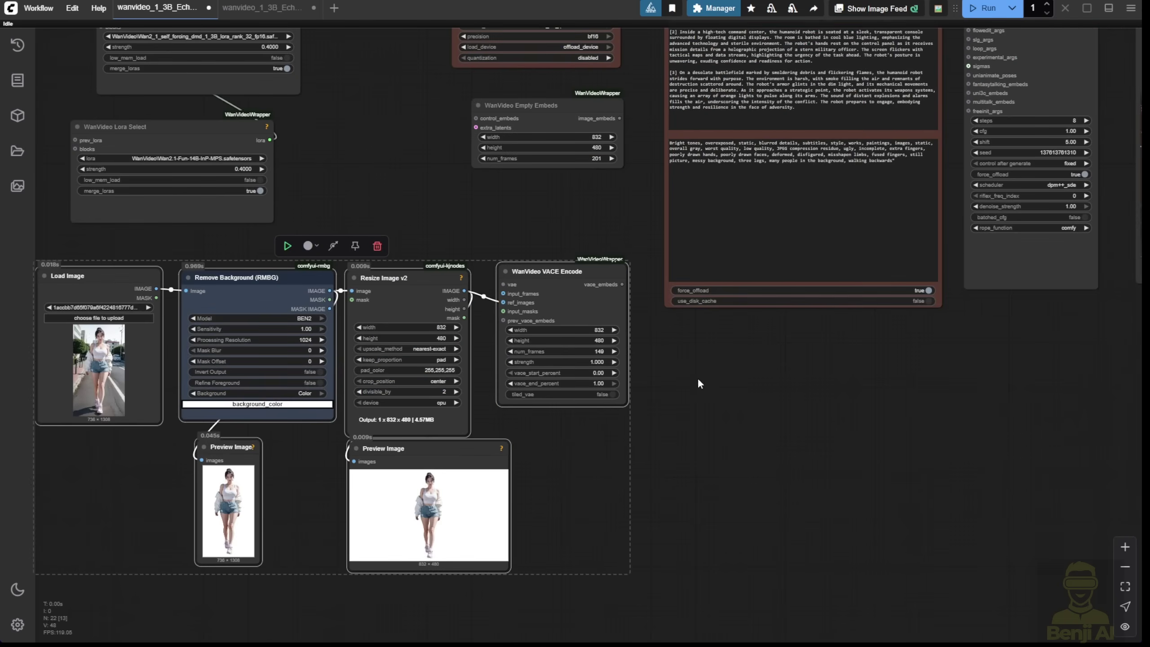
drag(744, 360, 857, 346)
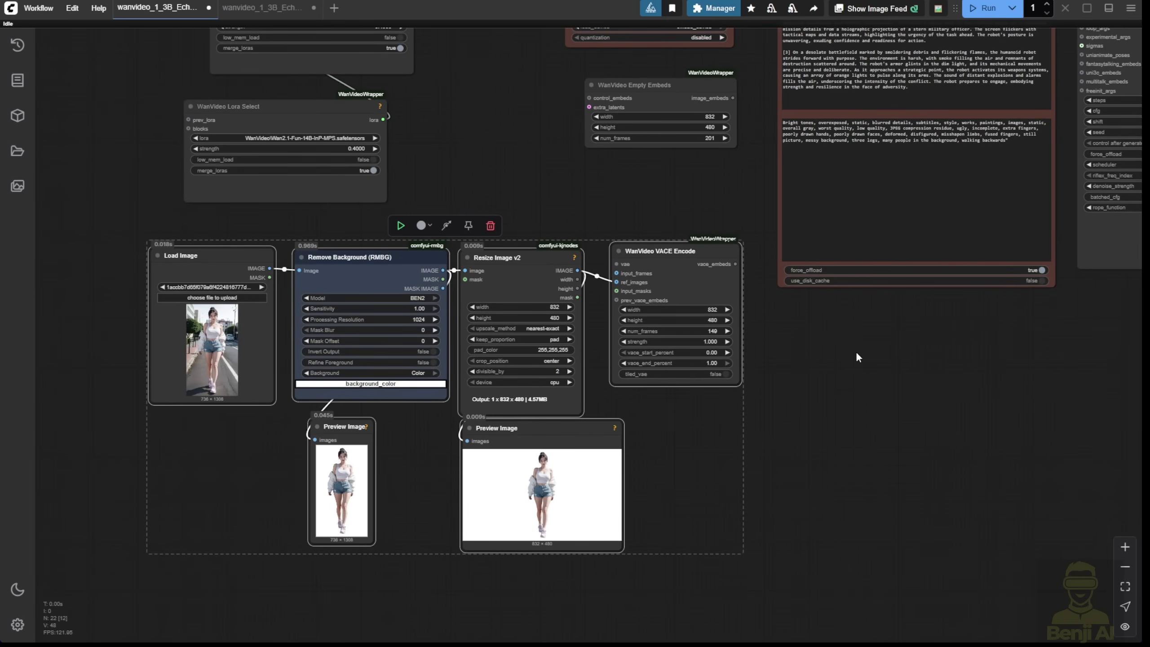
Step: Link VACE Encode's vace_embeds output to the Sampler's image_embeds input
drag(801, 406, 312, 643)
drag(232, 489, 581, 182)
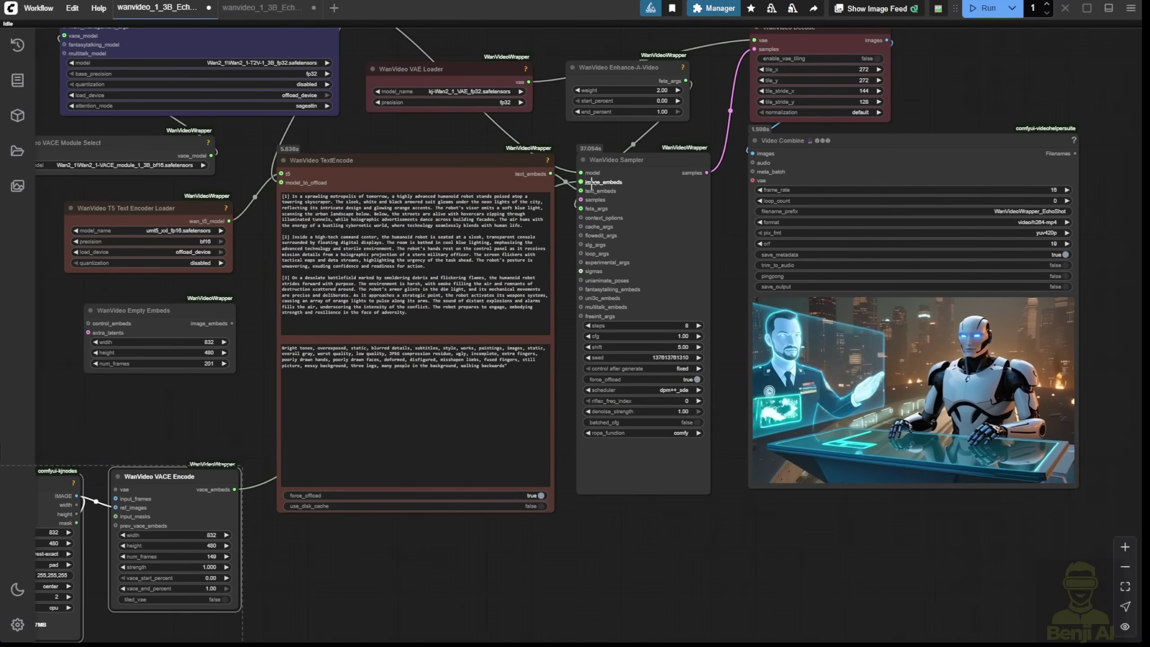
drag(218, 413, 783, 237)
scroll(782, 232, up, 5)
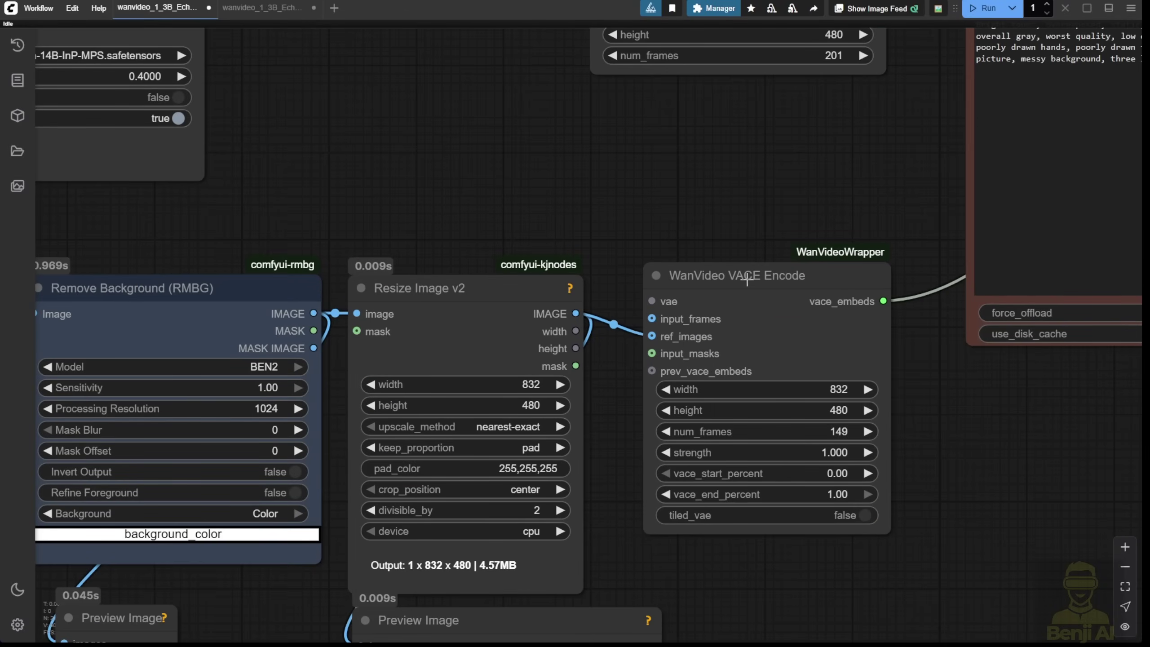
Step: Load whit_mecha.jpg as the reference picture in the Load Image node
scroll(798, 281, down, 3)
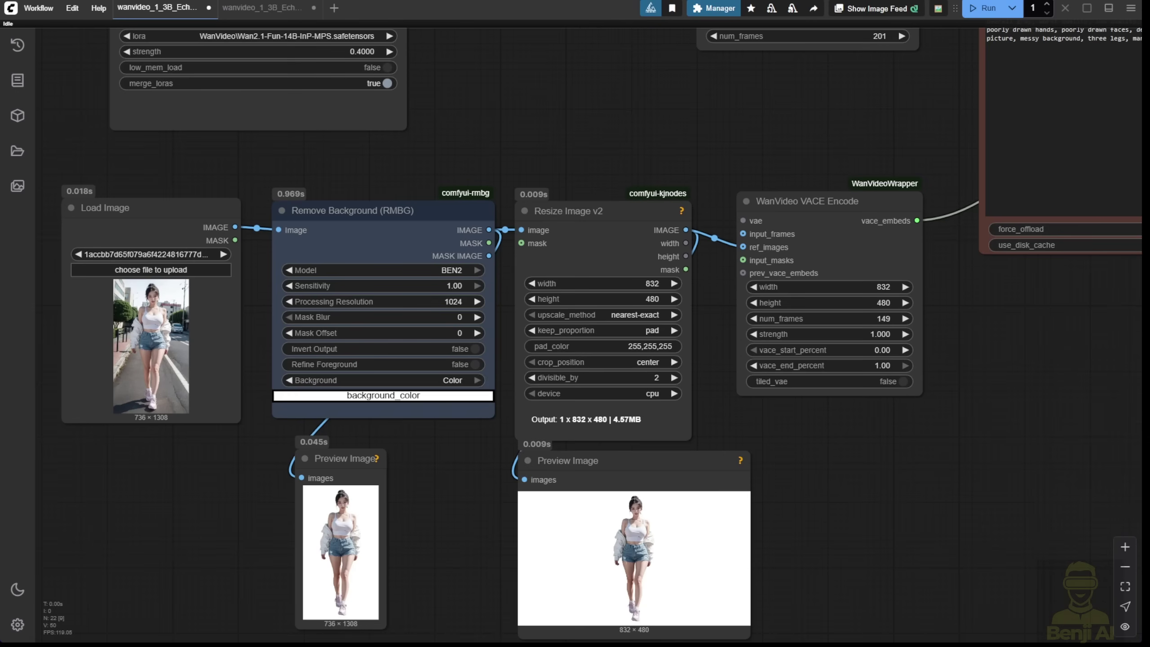
click(136, 207)
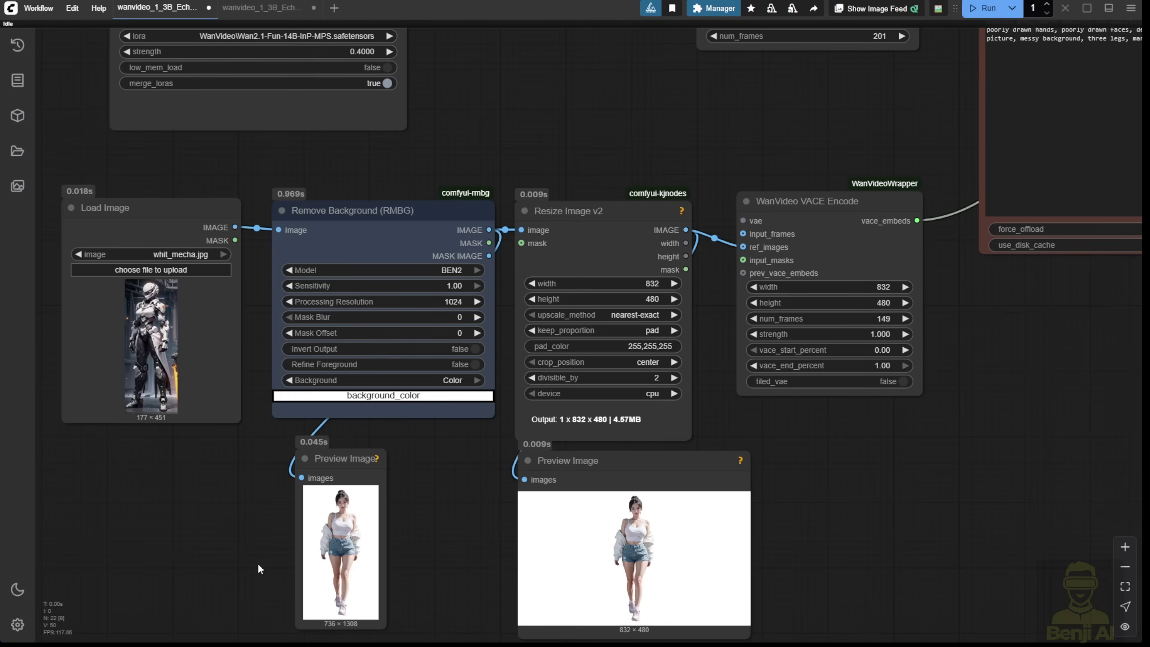
scroll(228, 507, up, 3)
Step: Link the VAE Loader's vae output to WanVideo VACE Encode's vae input
drag(228, 507, 258, 552)
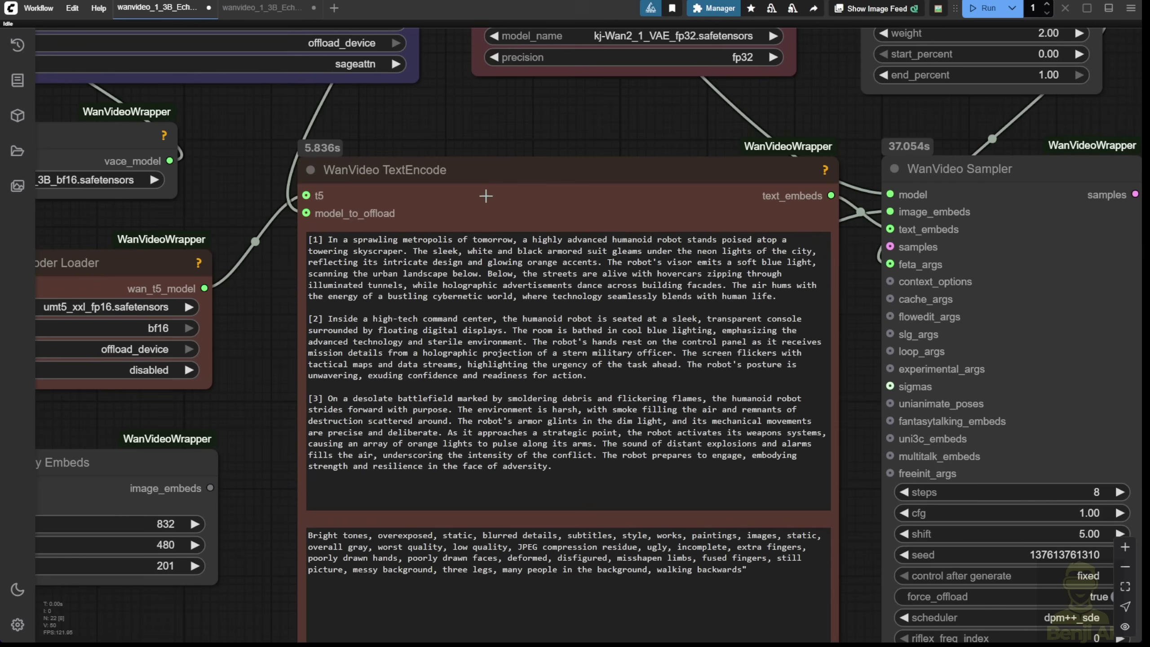
click(365, 252)
drag(816, 60, 374, 523)
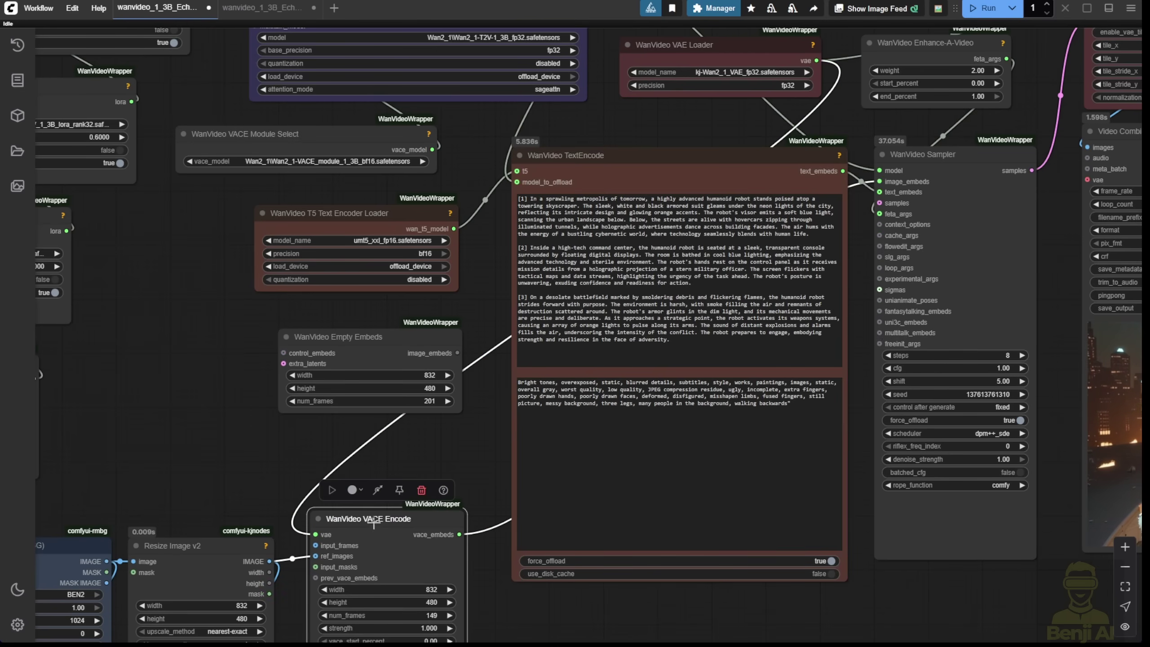
scroll(278, 455, up, 3)
Step: Set WanVideo VACE Encode's num_frames to 201
drag(333, 384, 272, 190)
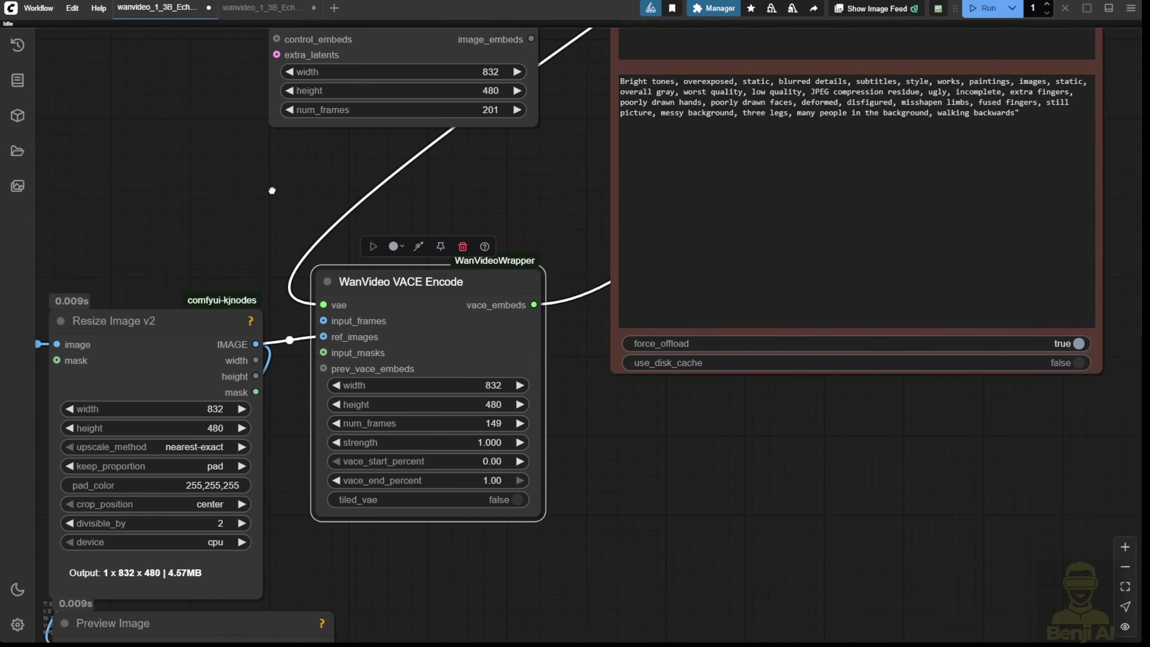
scroll(487, 399, up, 3)
scroll(393, 405, up, 3)
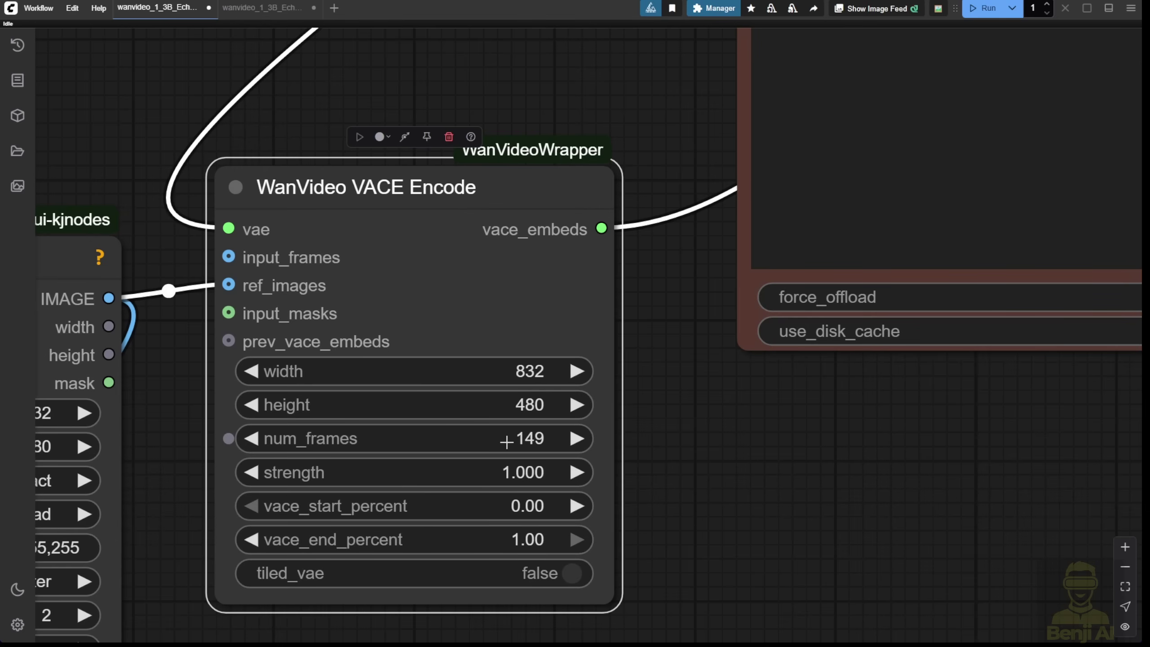
scroll(503, 336, down, 4)
drag(594, 118, 608, 399)
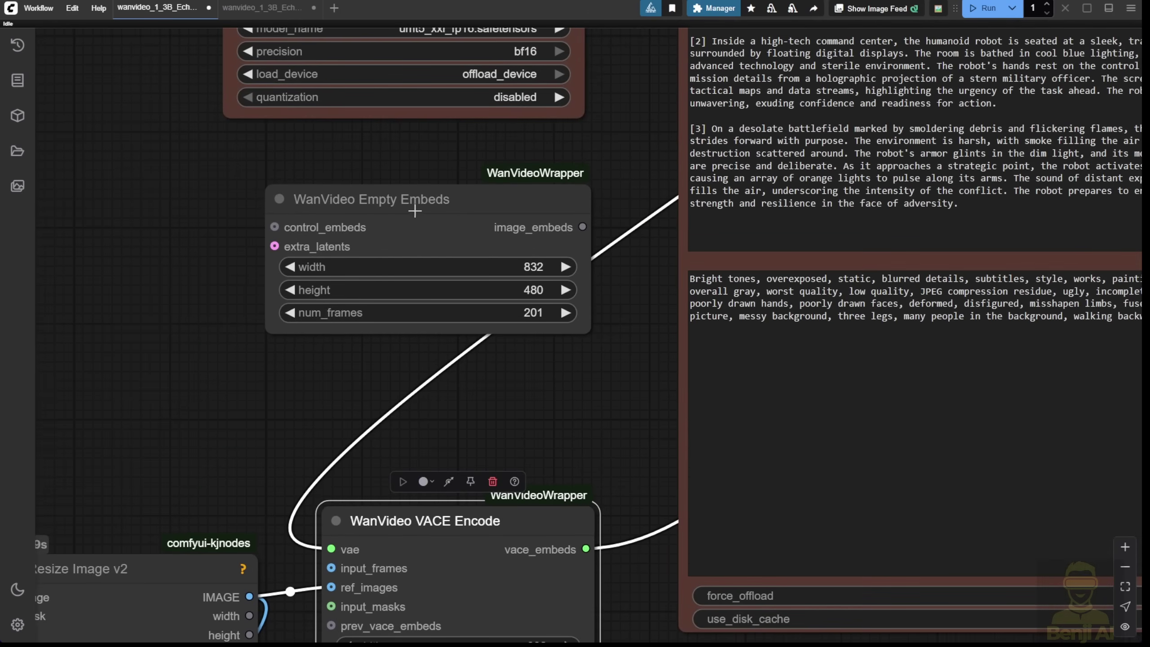
drag(491, 413, 470, 329)
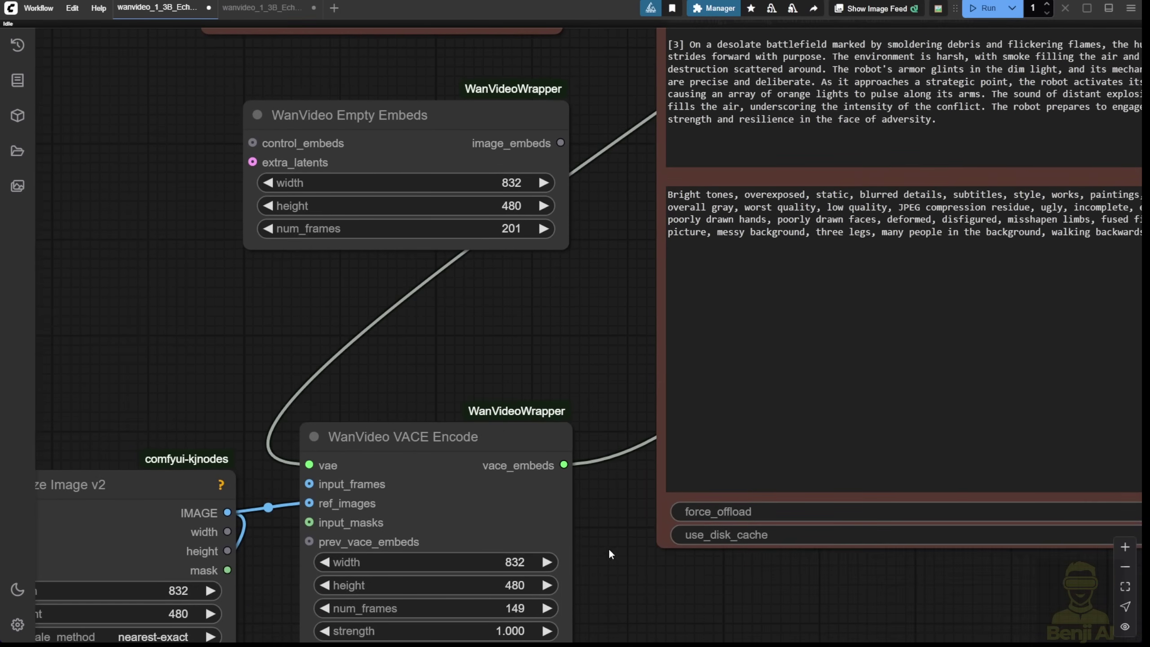
drag(609, 540, 595, 299)
click(494, 367)
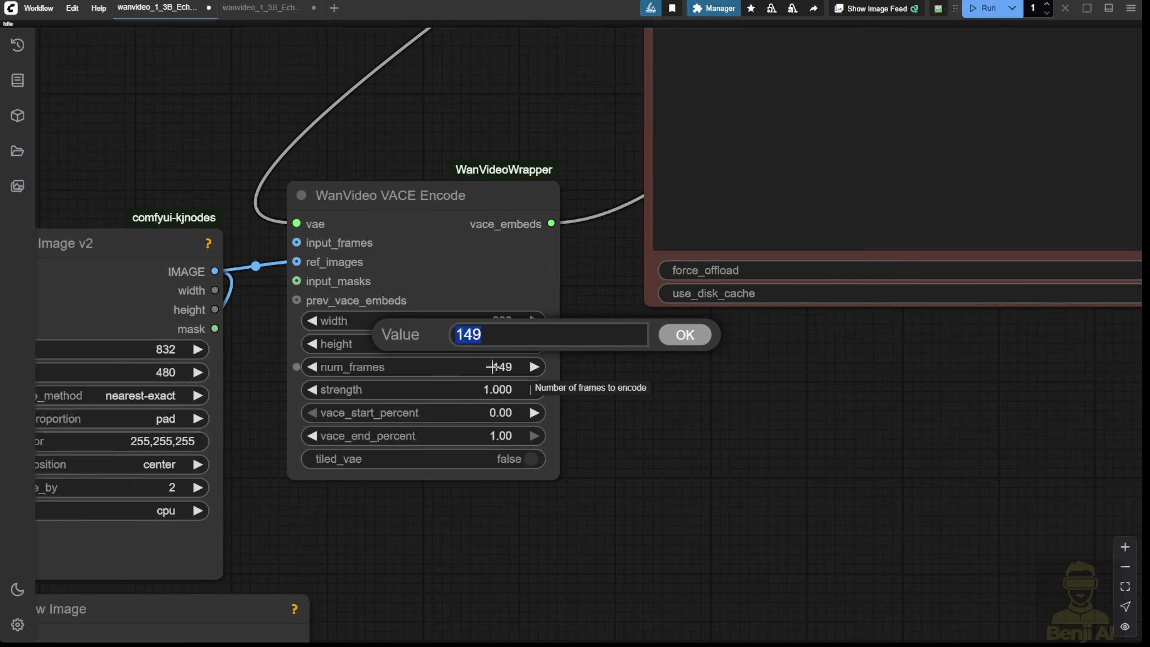
text(201)
key(Return)
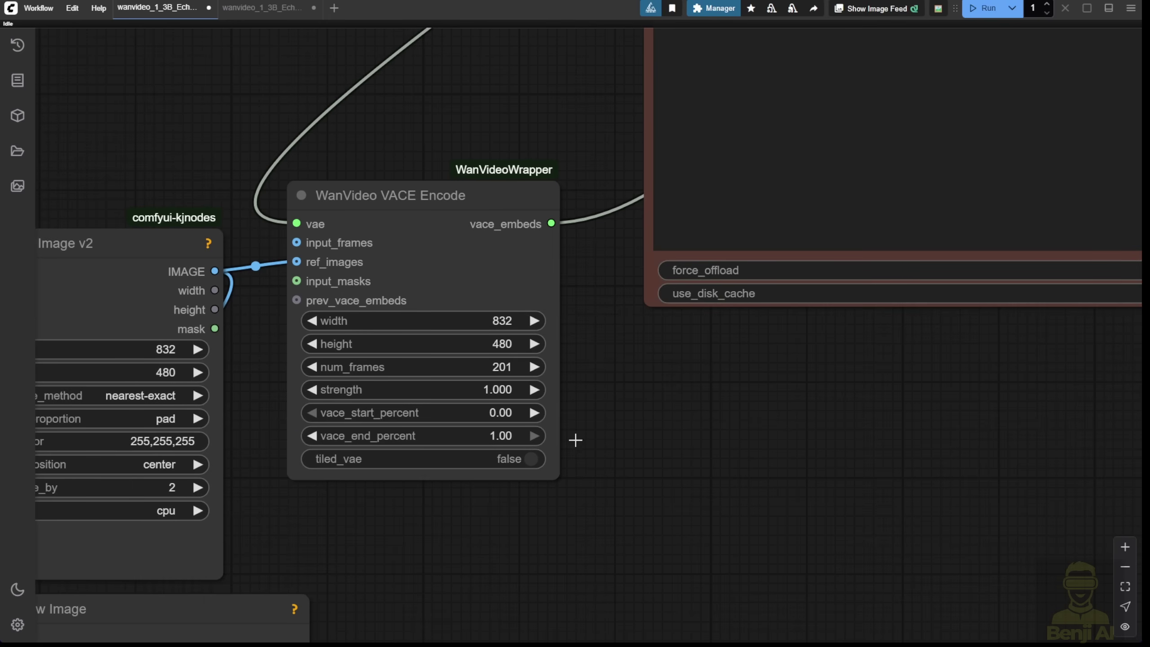
Step: Bypass the WanVideo Empty Embeds node and move it up-left beside the T5 Text Encoder Loader
scroll(594, 449, down, 3)
drag(625, 431, 281, 218)
click(272, 181)
right_click(271, 181)
click(317, 389)
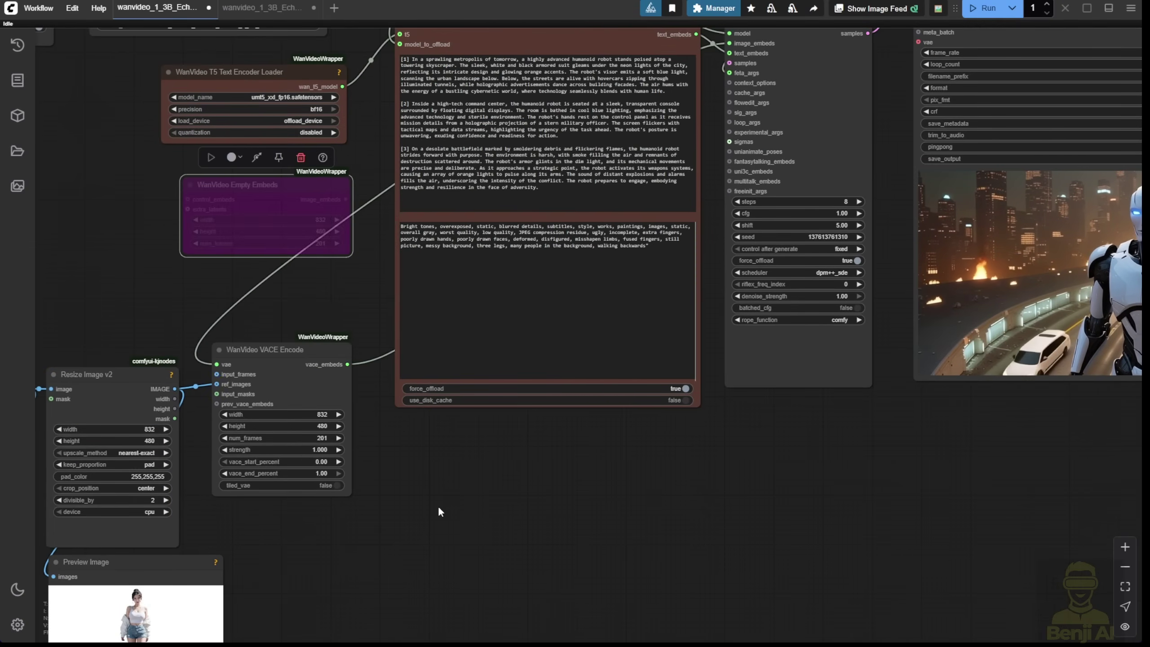
scroll(268, 217, up, 3)
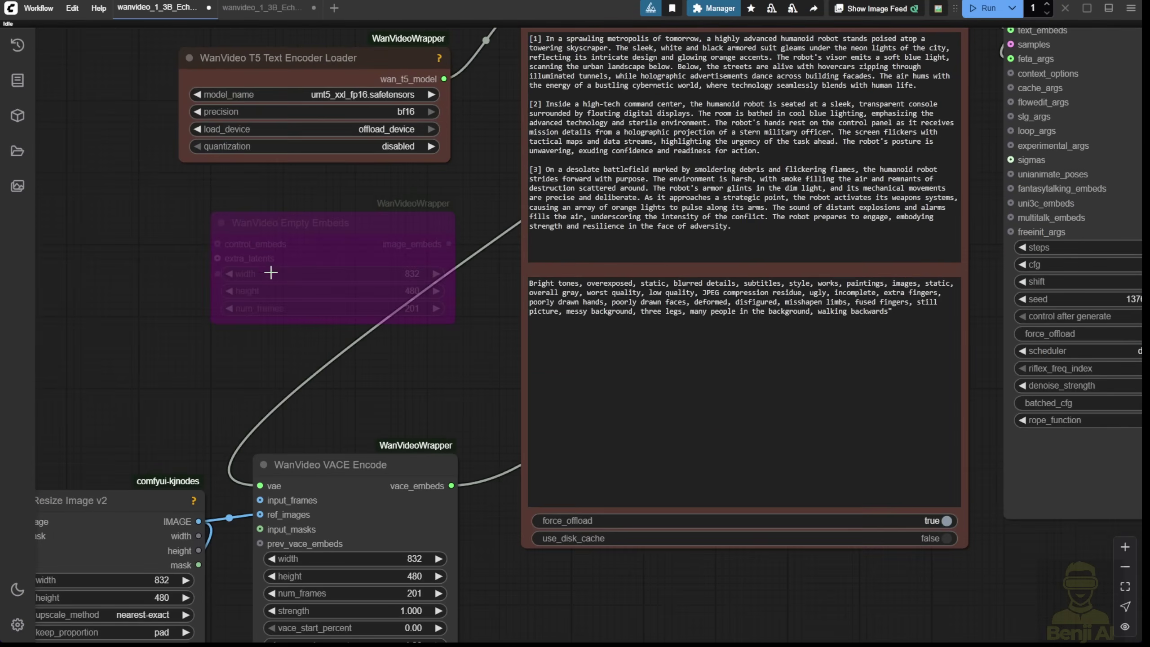
scroll(308, 240, up, 3)
drag(326, 226, 314, 185)
scroll(493, 400, down, 6)
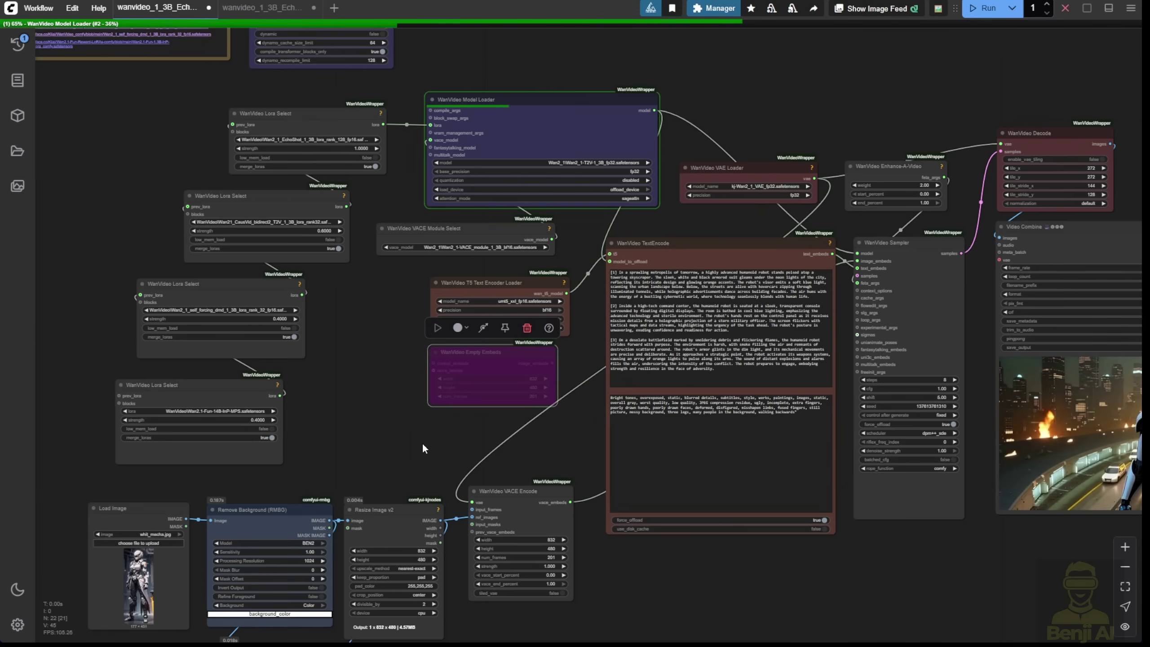
Step: Inspect the background-removed reference previews while the 205-frame 832×480 sampling finishes
drag(422, 448, 439, 252)
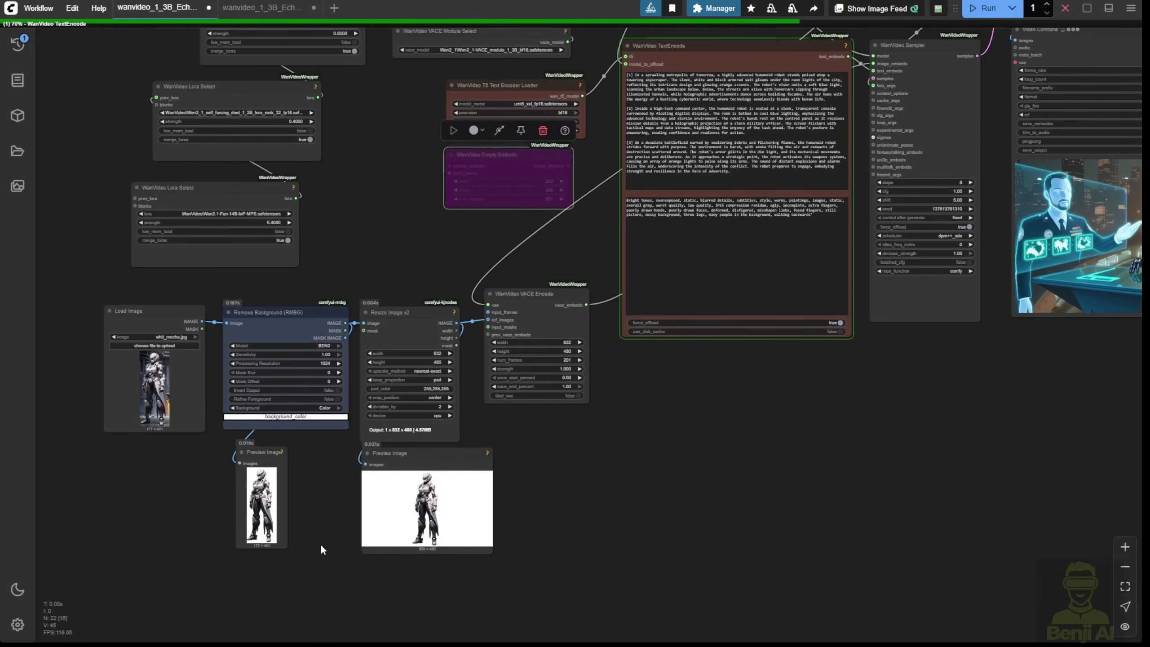
scroll(320, 543, up, 6)
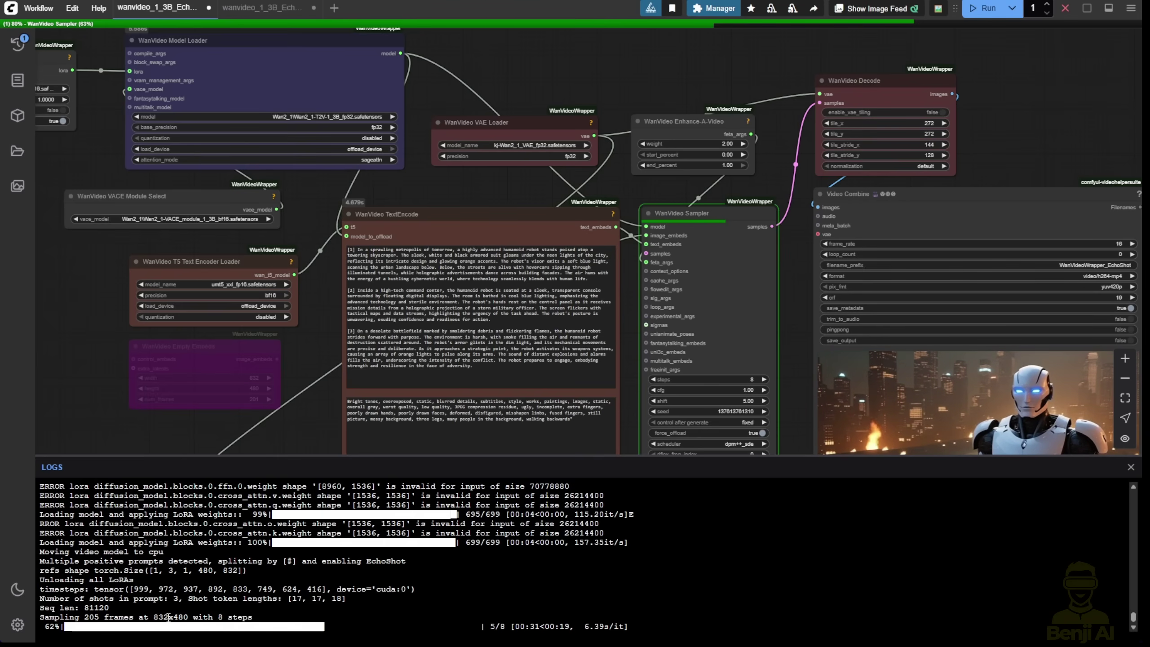
drag(281, 436, 523, 83)
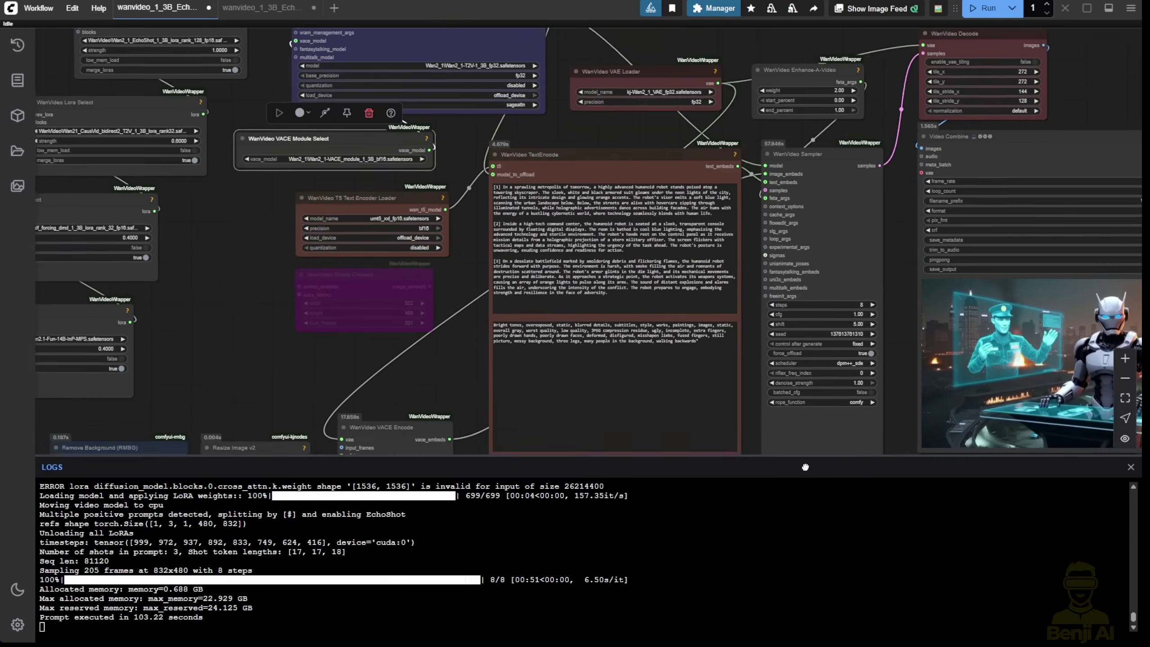
Step: Place the reference Preview Image beside the Video Combine output to compare it with the robot video
scroll(839, 201, up, 5)
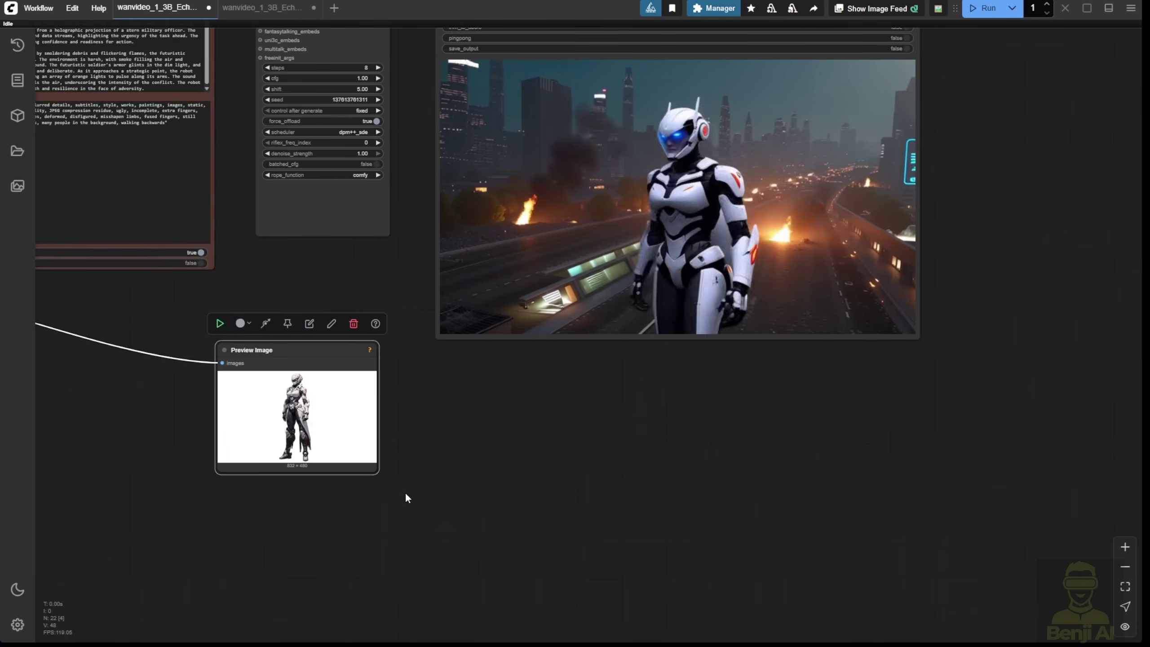
scroll(696, 452, up, 5)
drag(532, 301, 580, 32)
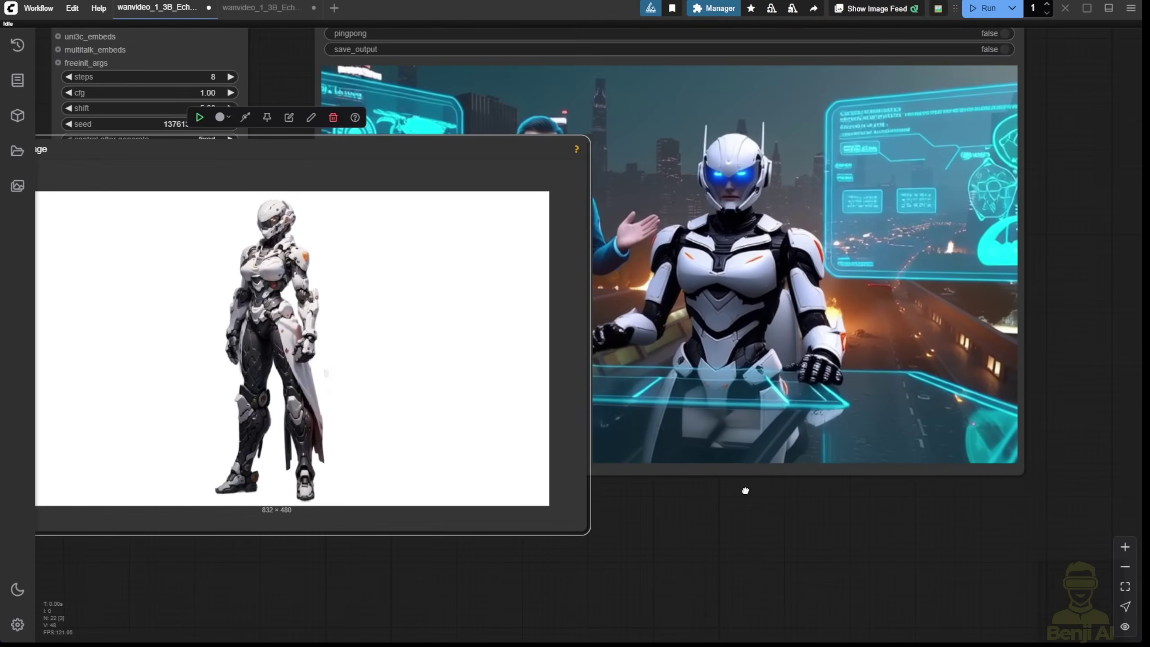
drag(607, 275, 548, 271)
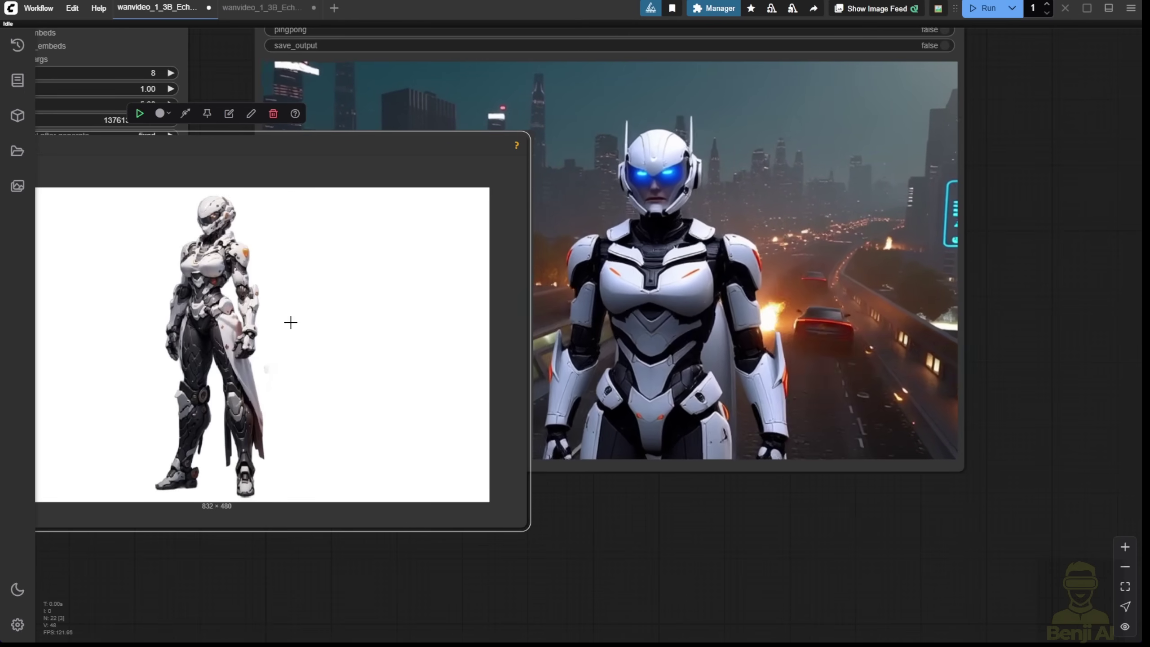
Step: Return the reference preview beneath Resize Image v2 and shrink it by its corner
scroll(290, 322, down, 4)
drag(305, 537, 861, 393)
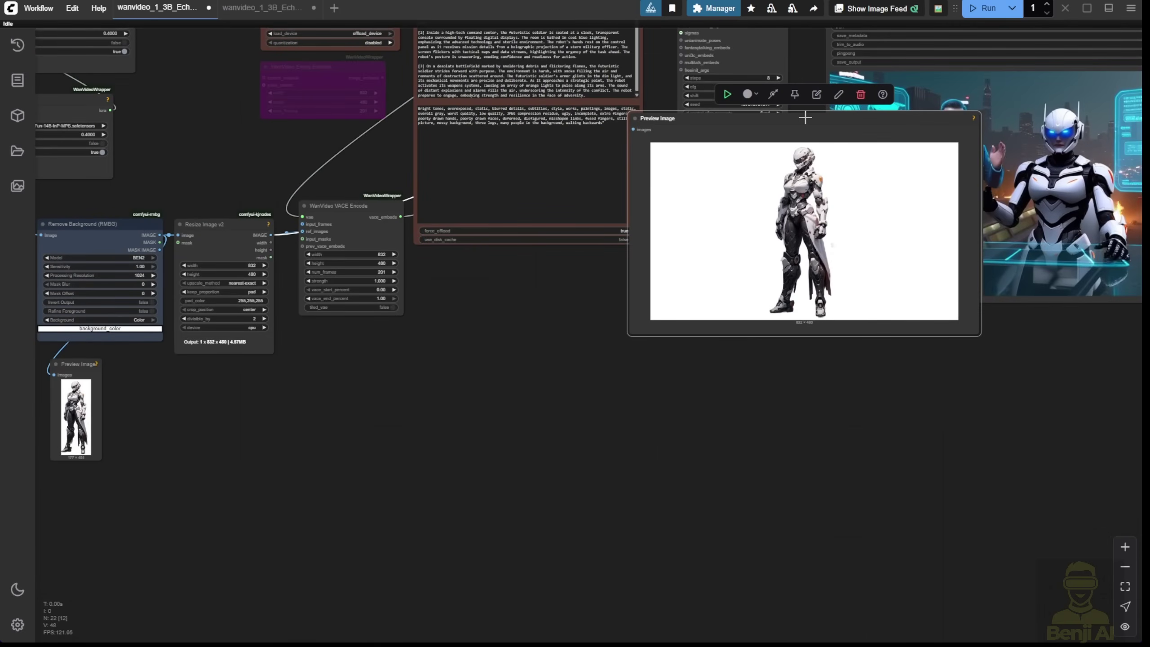
drag(806, 117, 345, 379)
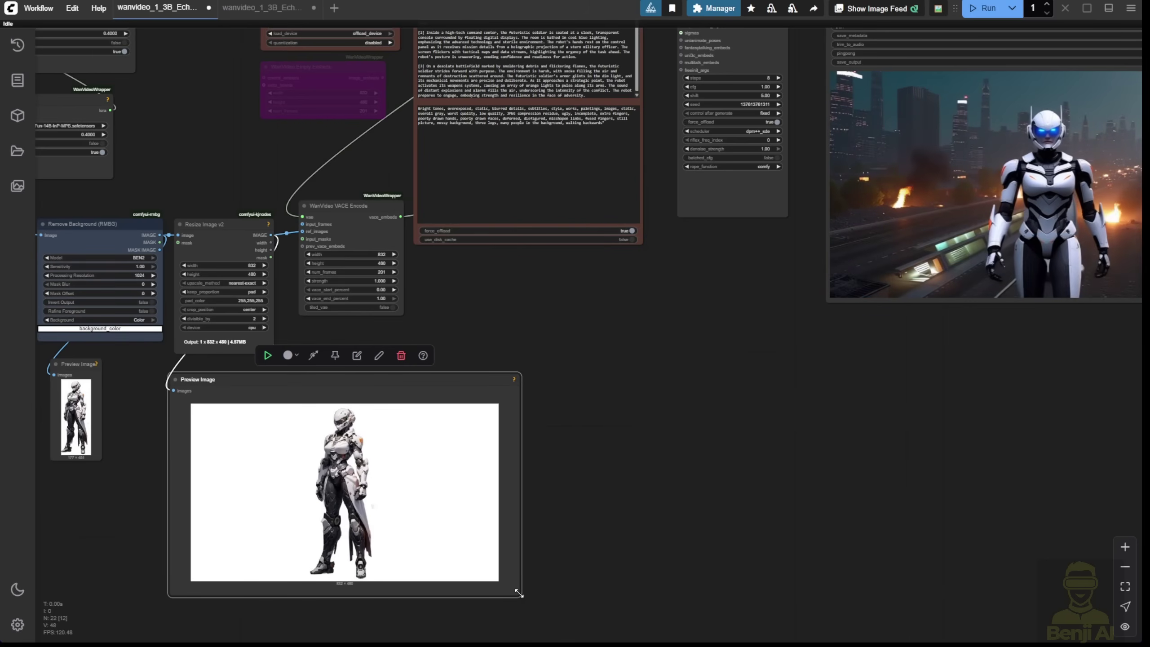
drag(519, 593, 338, 499)
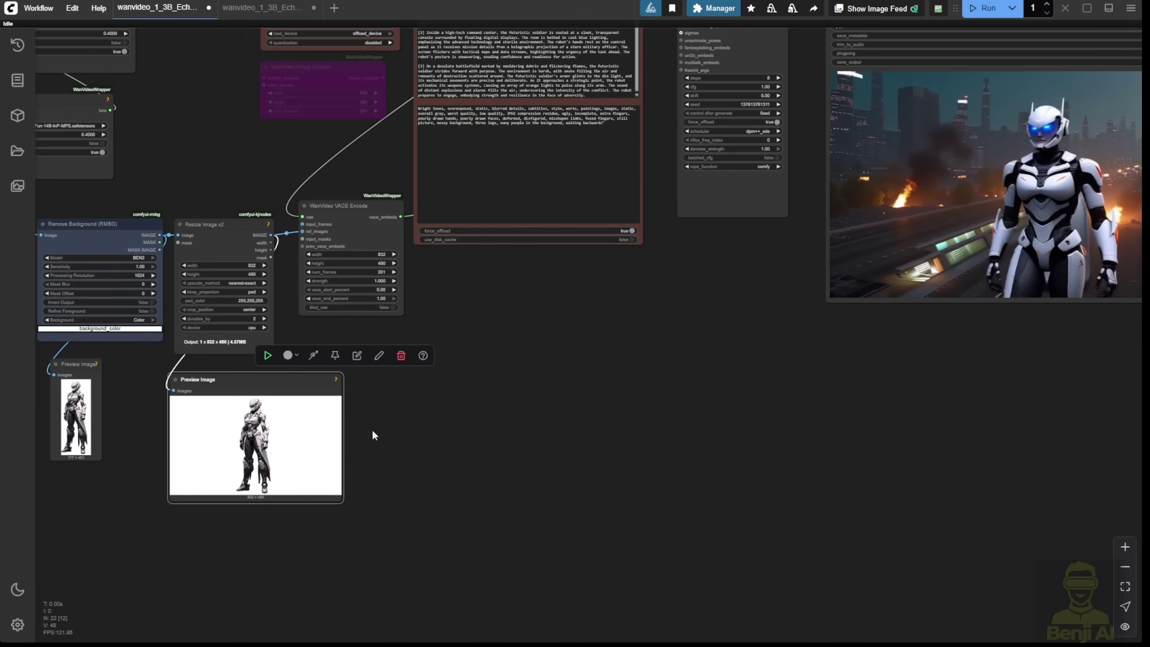
drag(691, 399, 524, 418)
scroll(727, 433, down, 2)
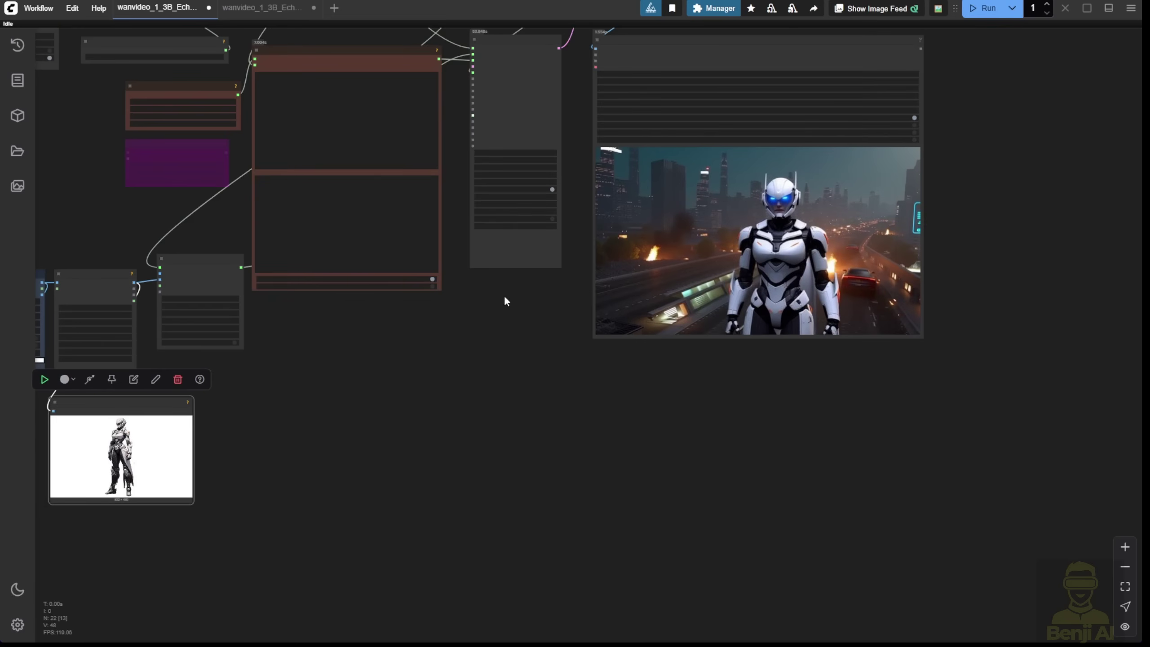
scroll(260, 459, up, 10)
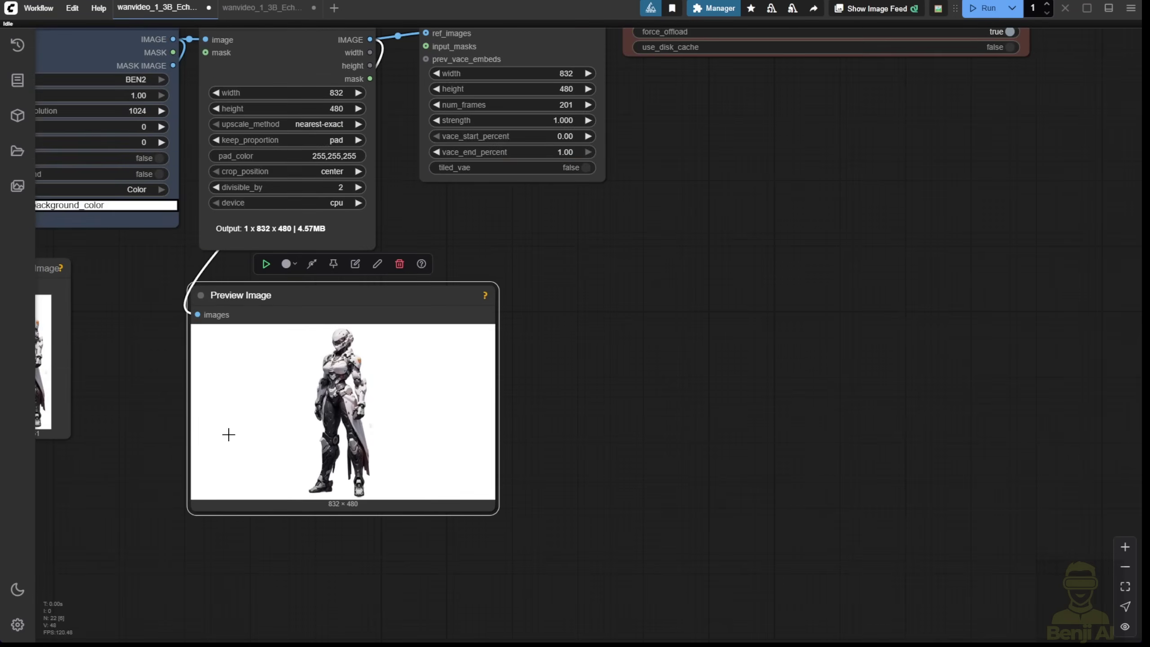
scroll(440, 347, down, 3)
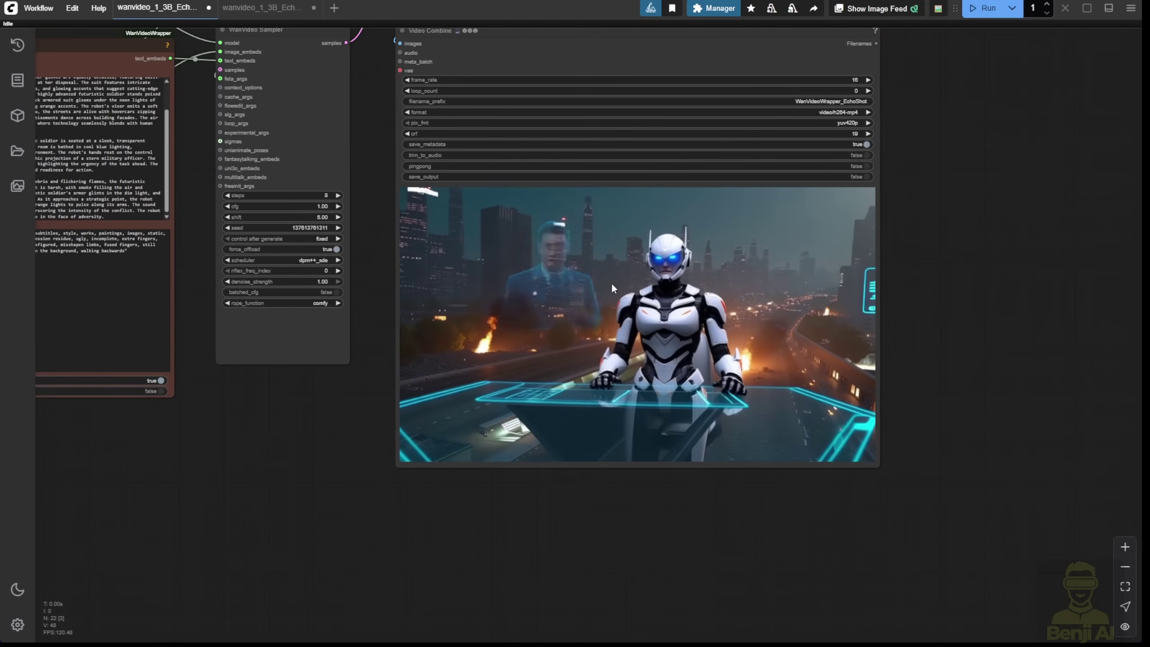
scroll(707, 372, down, 2)
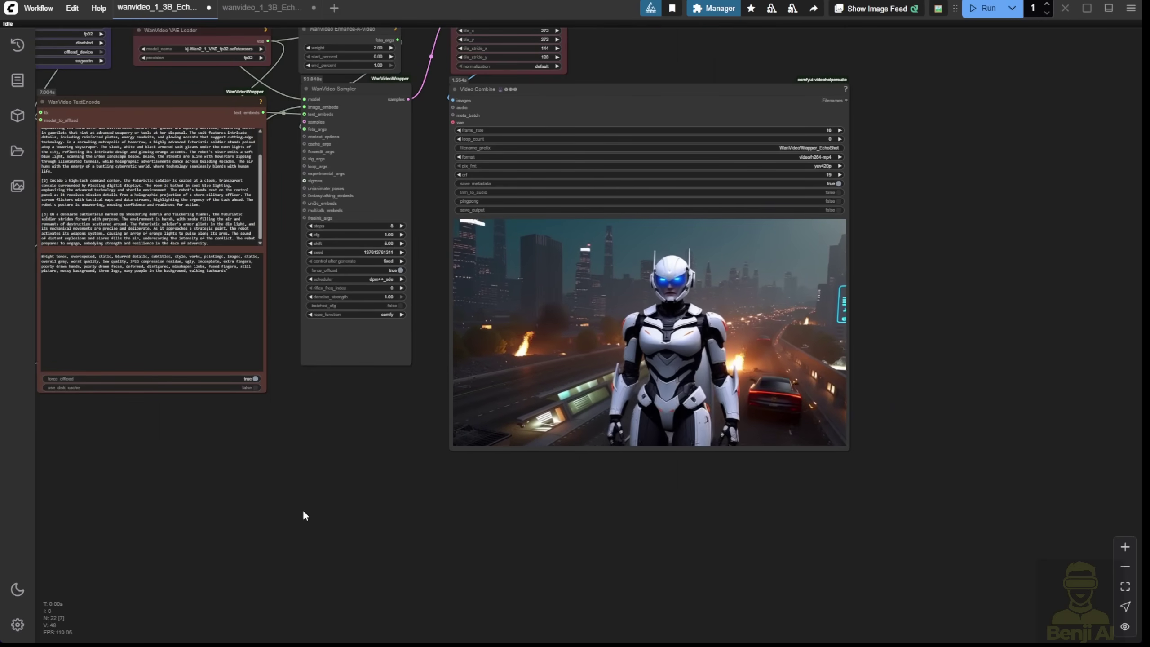
drag(306, 513, 877, 423)
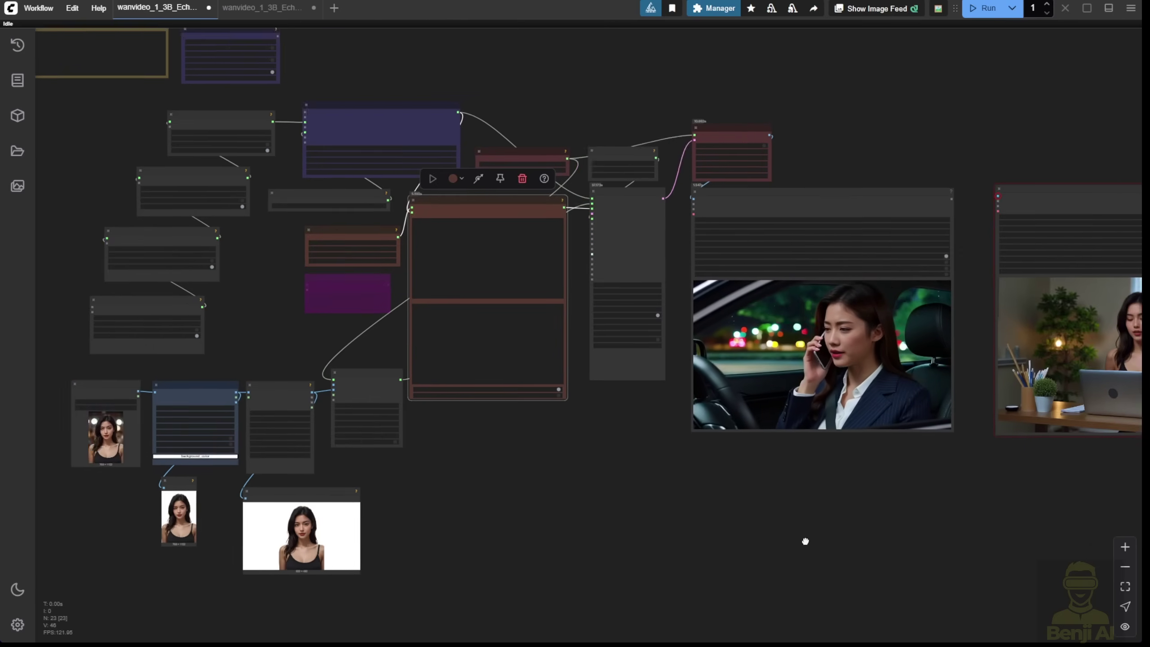
Step: Resume playback of the paused desk-scene Video Combine preview
scroll(660, 542, up, 5)
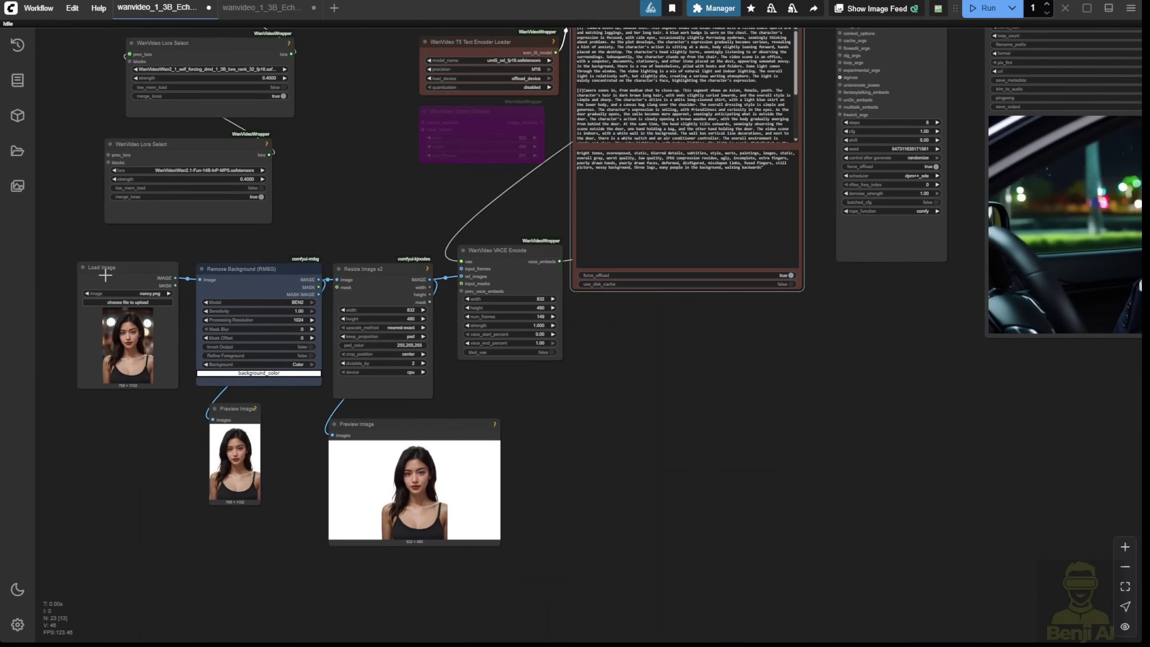
click(105, 272)
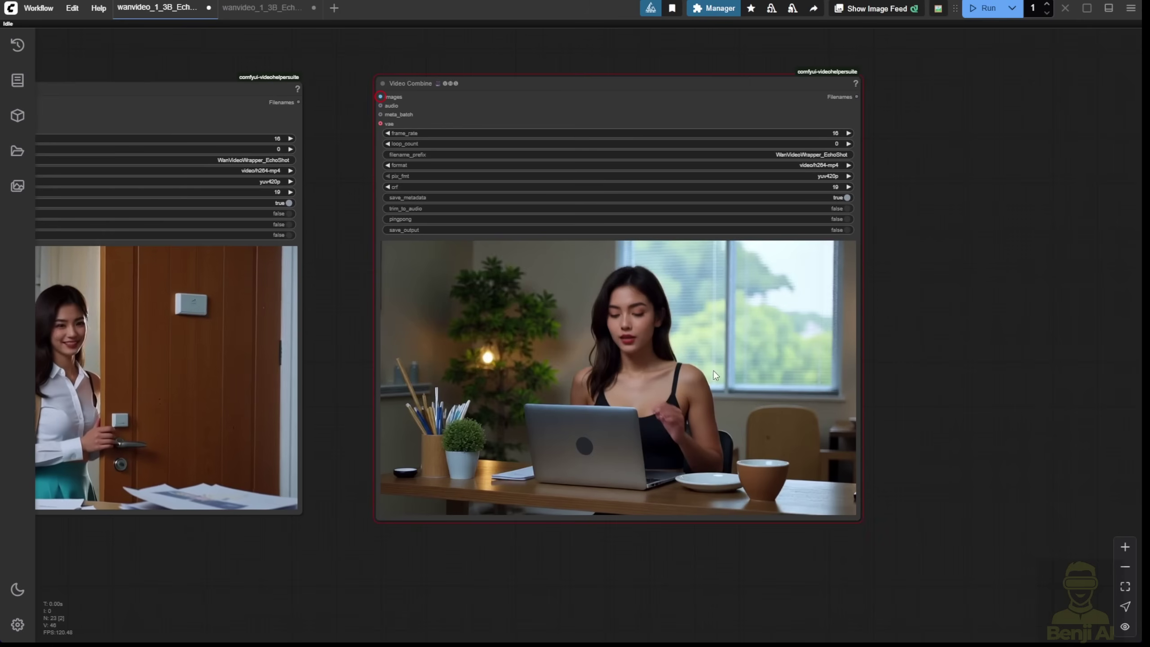
click(693, 346)
right_click(693, 347)
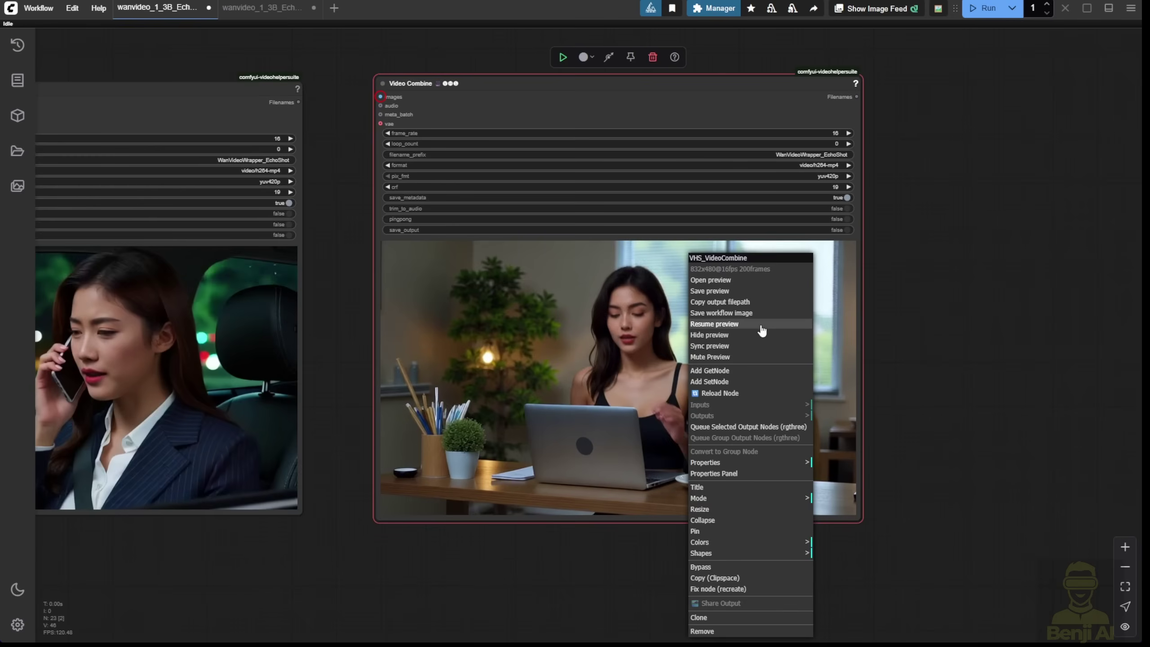
click(761, 324)
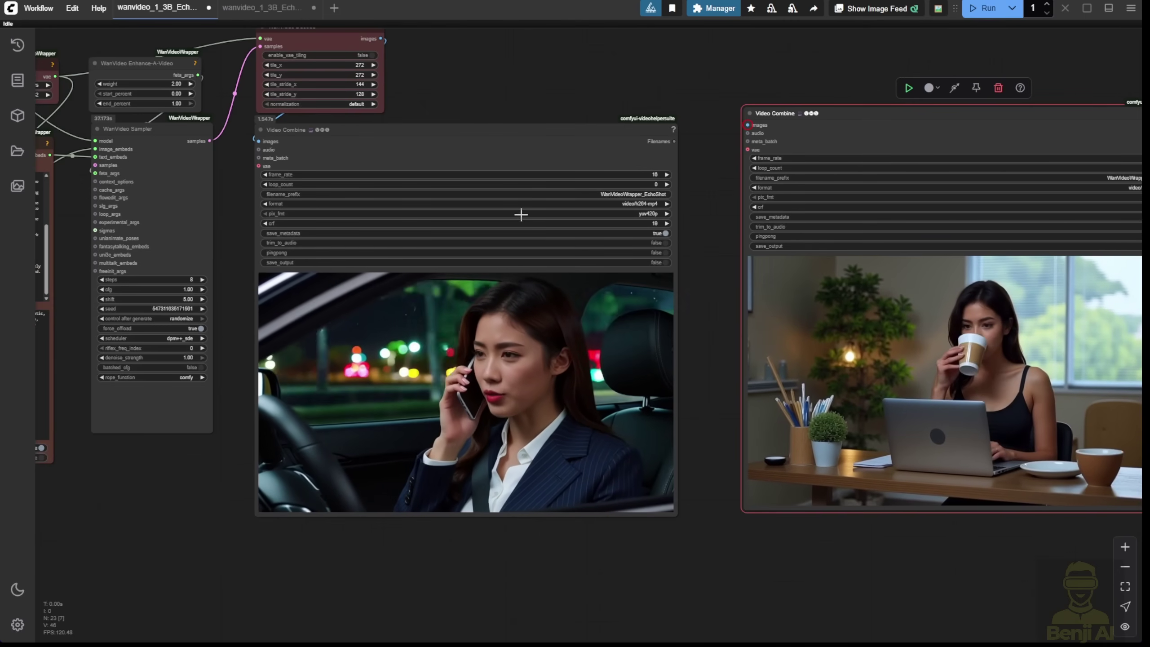
Step: Nudge the first Video Combine output node slightly left to review the woman's other shots
drag(514, 108, 612, 90)
drag(495, 97, 715, 93)
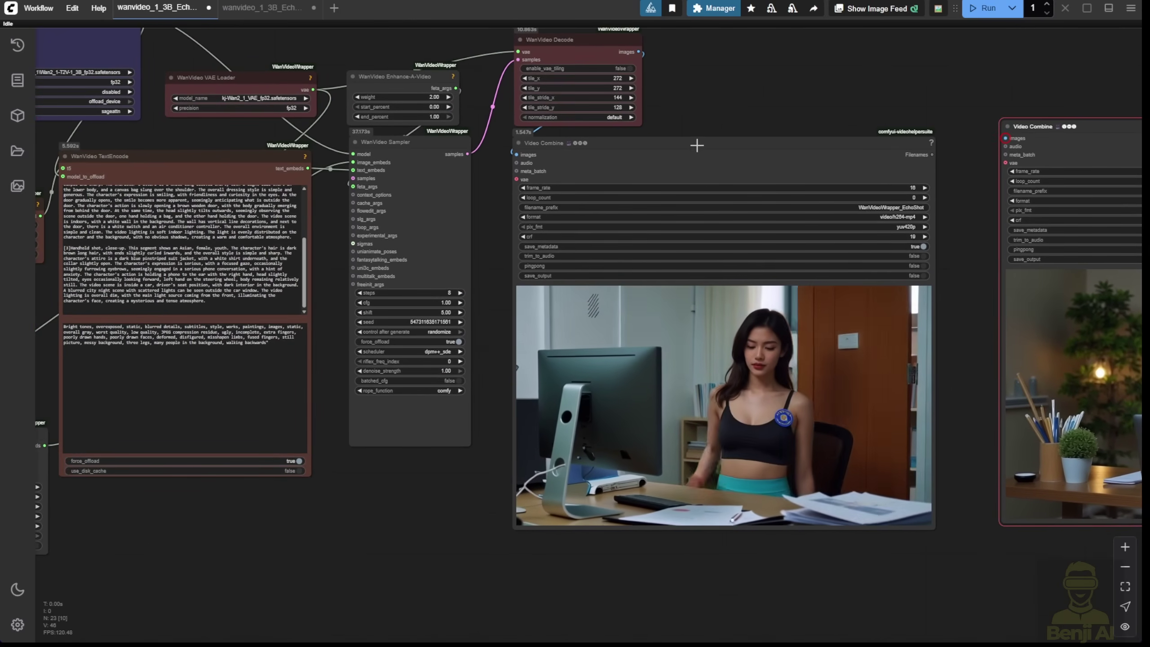
drag(699, 150, 692, 152)
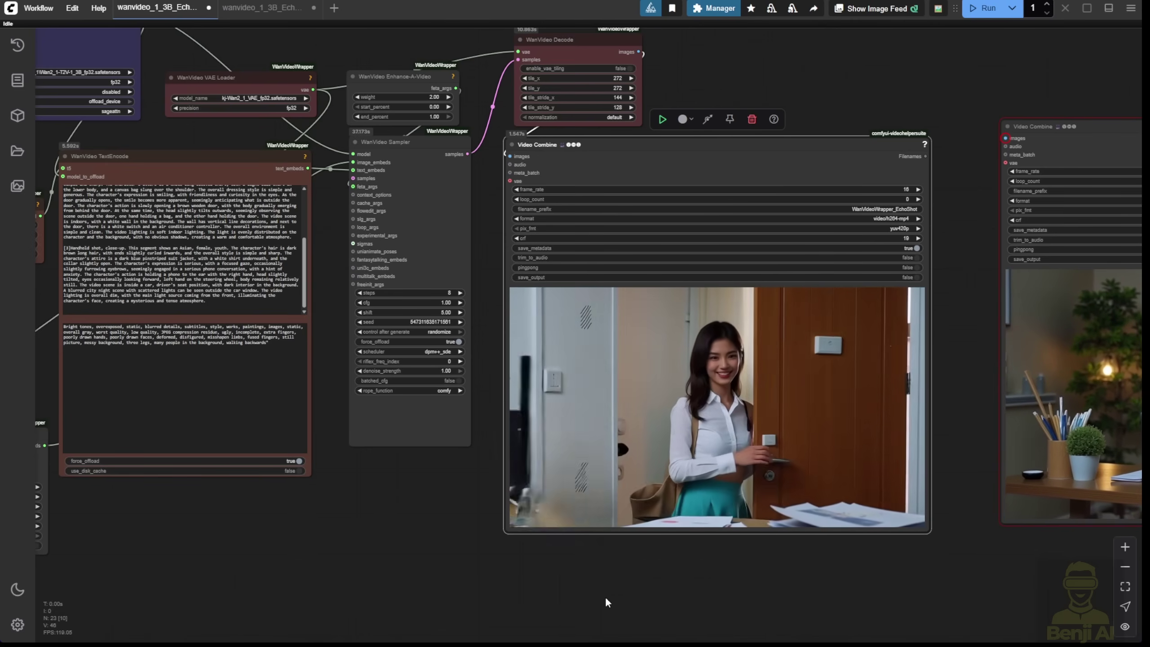
scroll(605, 597, down, 2)
drag(621, 596, 418, 522)
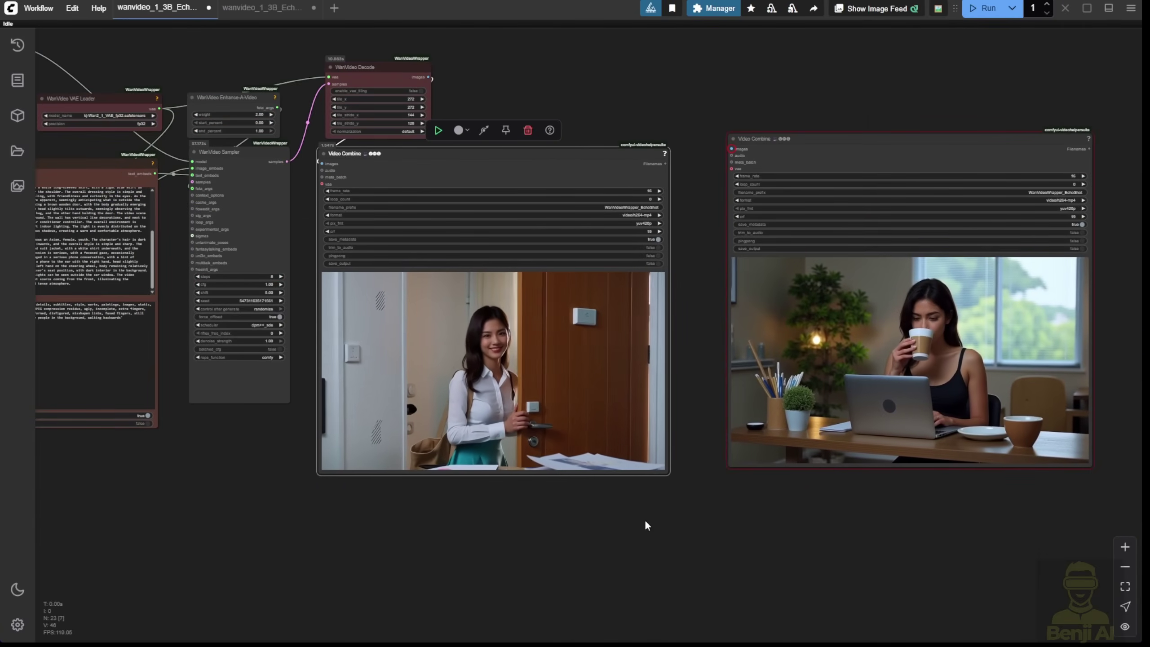
drag(39, 534, 392, 581)
scroll(367, 328, up, 4)
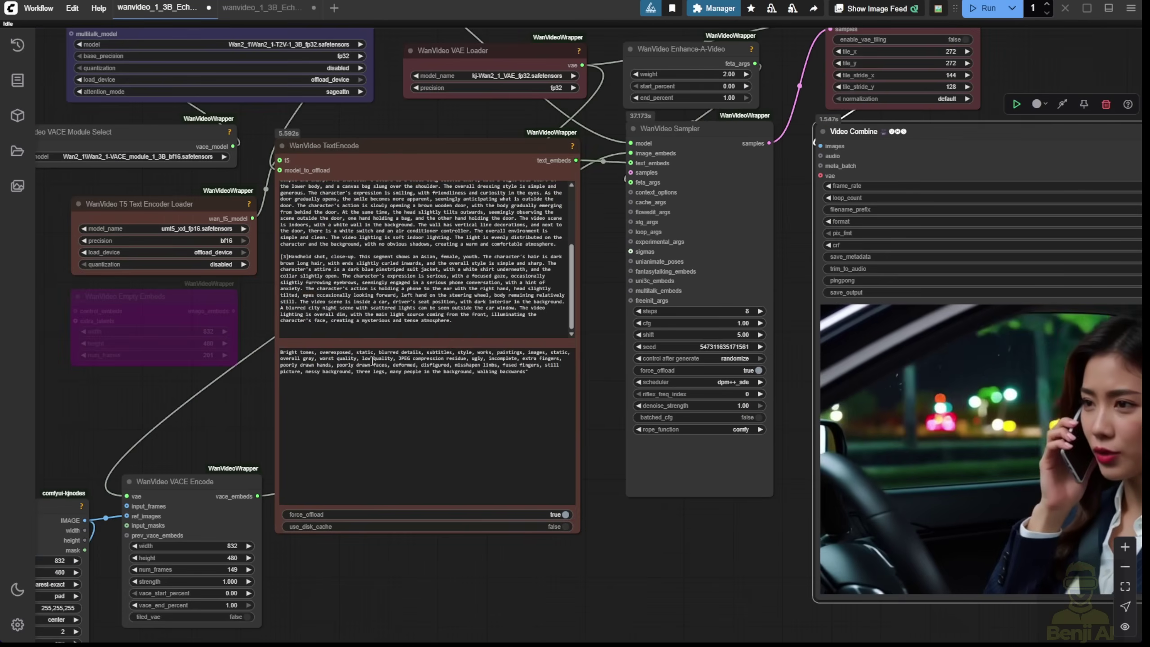
drag(191, 430, 448, 578)
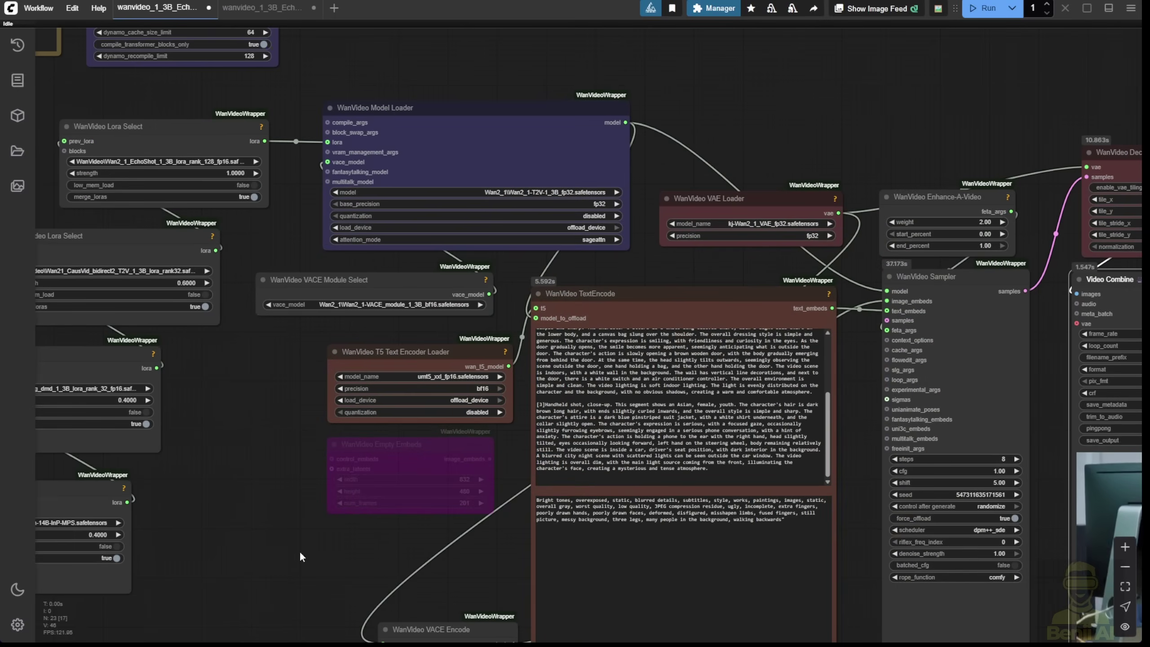
drag(267, 460, 525, 463)
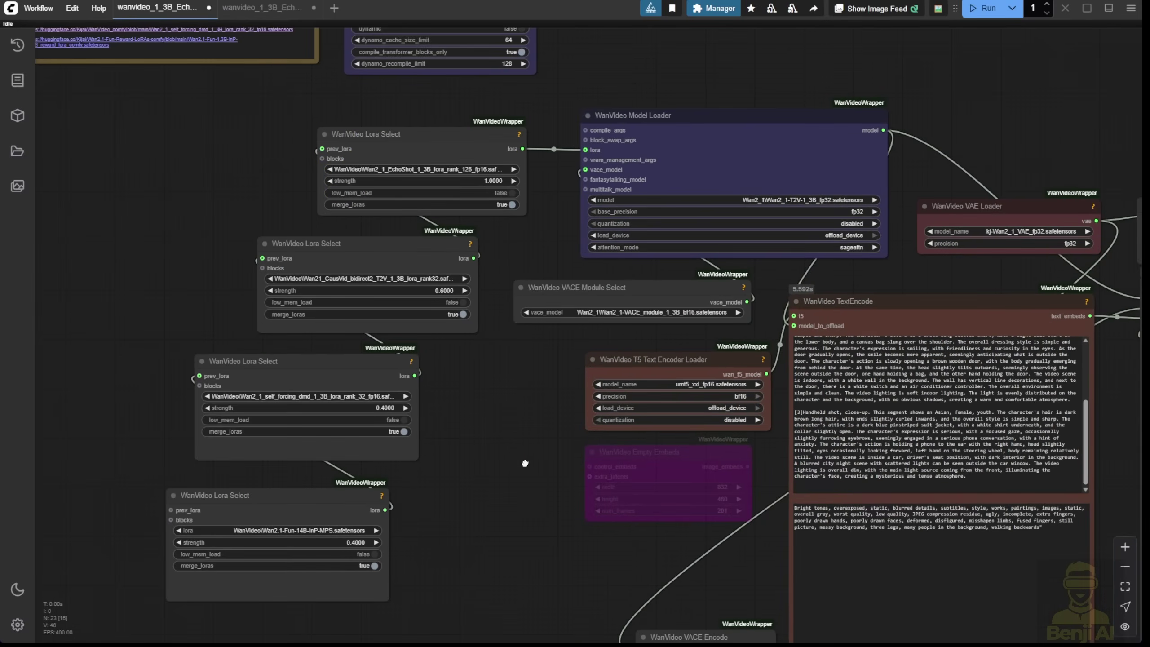